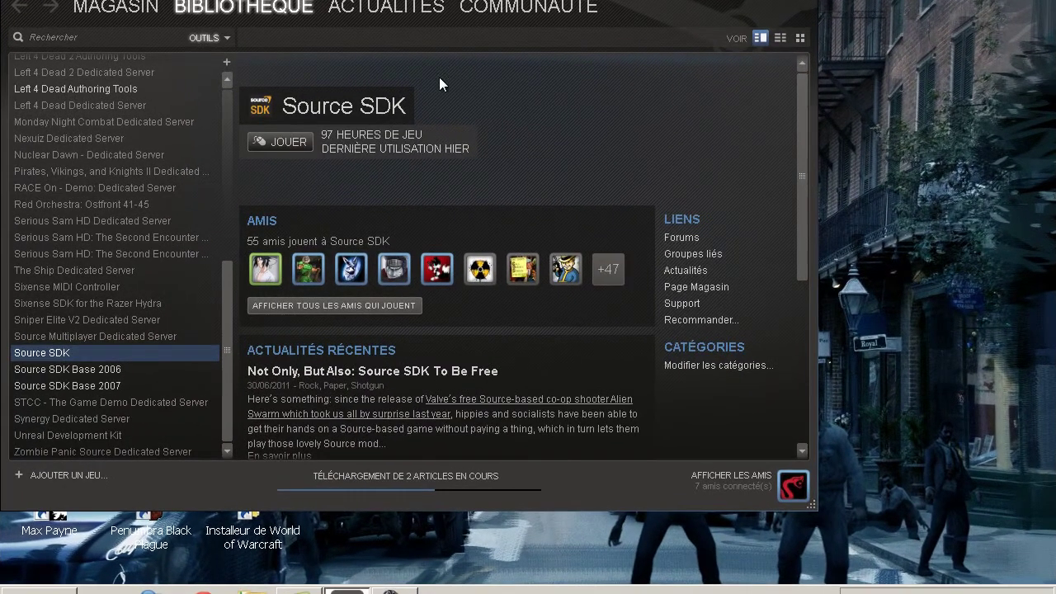
pyautogui.moveTo(272, 2); pyautogui.dragTo(543, 80)
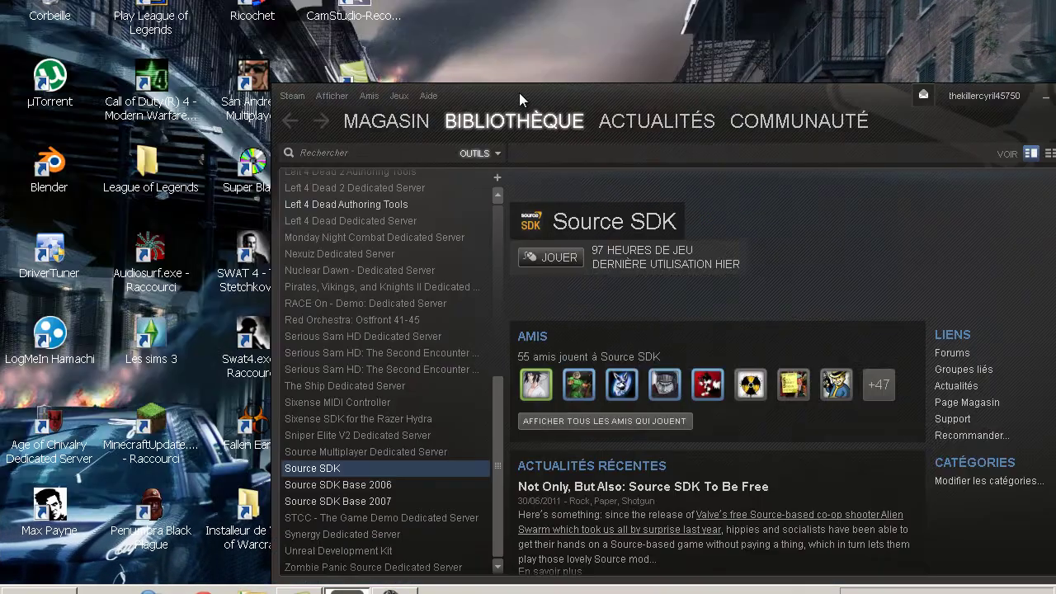
pyautogui.moveTo(389, 61); pyautogui.dragTo(300, 1)
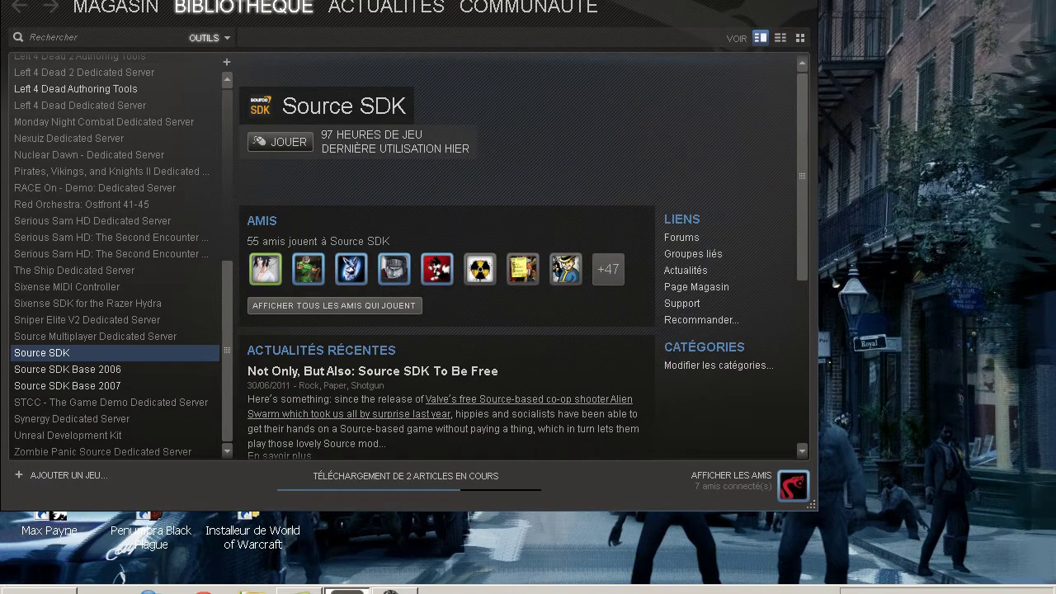
pyautogui.moveTo(275, 50); pyautogui.dragTo(266, 56)
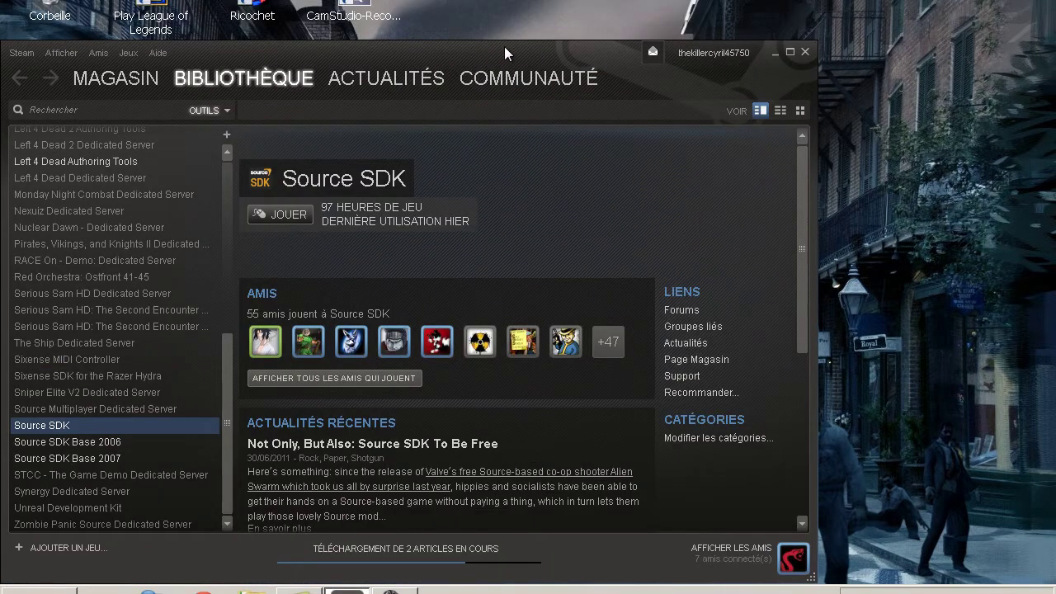
pyautogui.moveTo(503, 51); pyautogui.dragTo(503, 0)
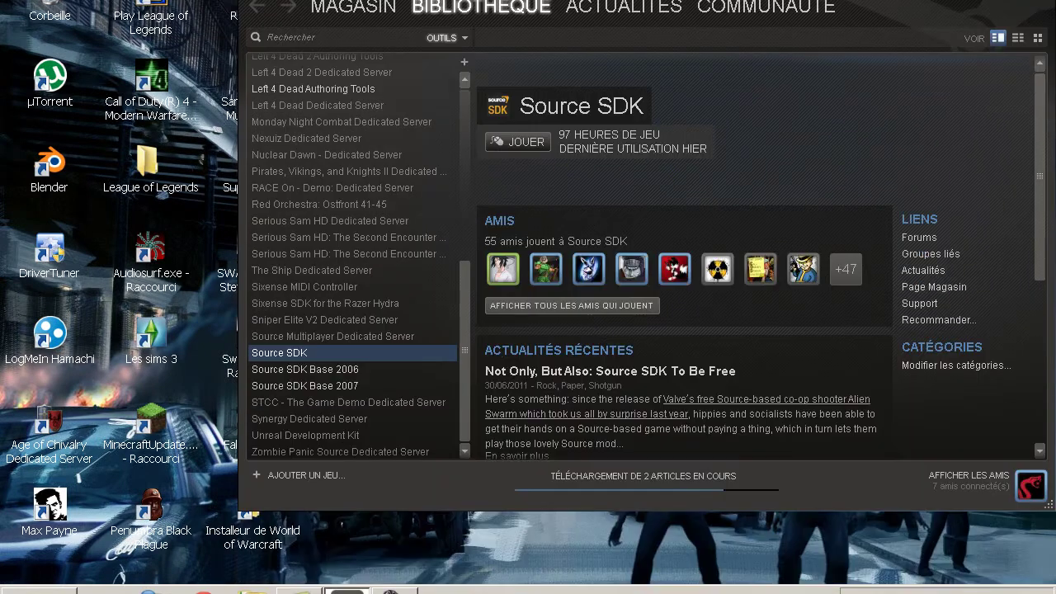
# - Switch to the web browser, search Google for "telecharger steam" and view the Steam download page on commentcamarche.net
pyautogui.click(203, 591)
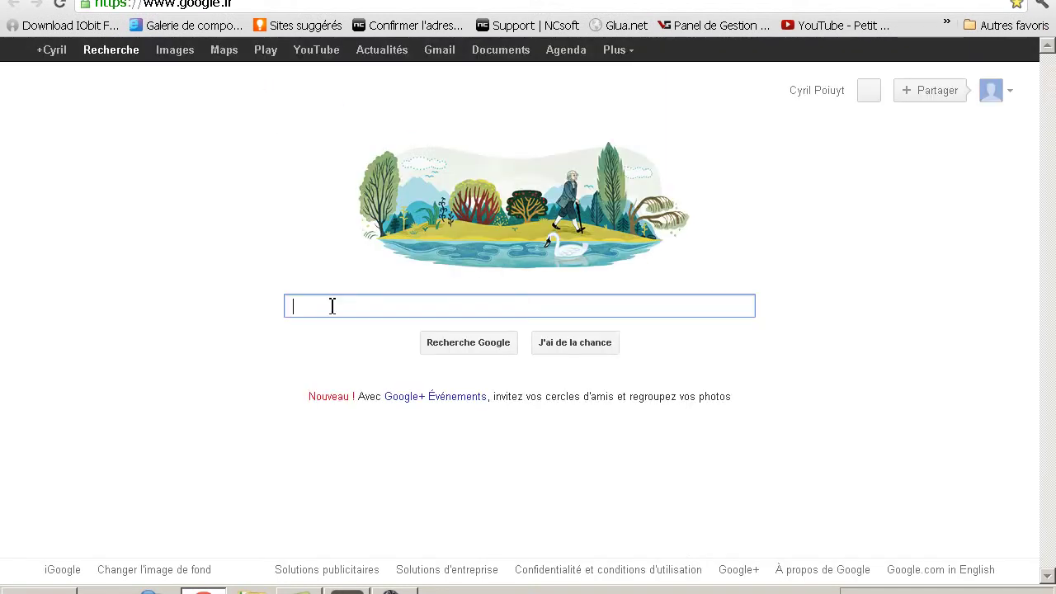
pyautogui.write('telecharger ')
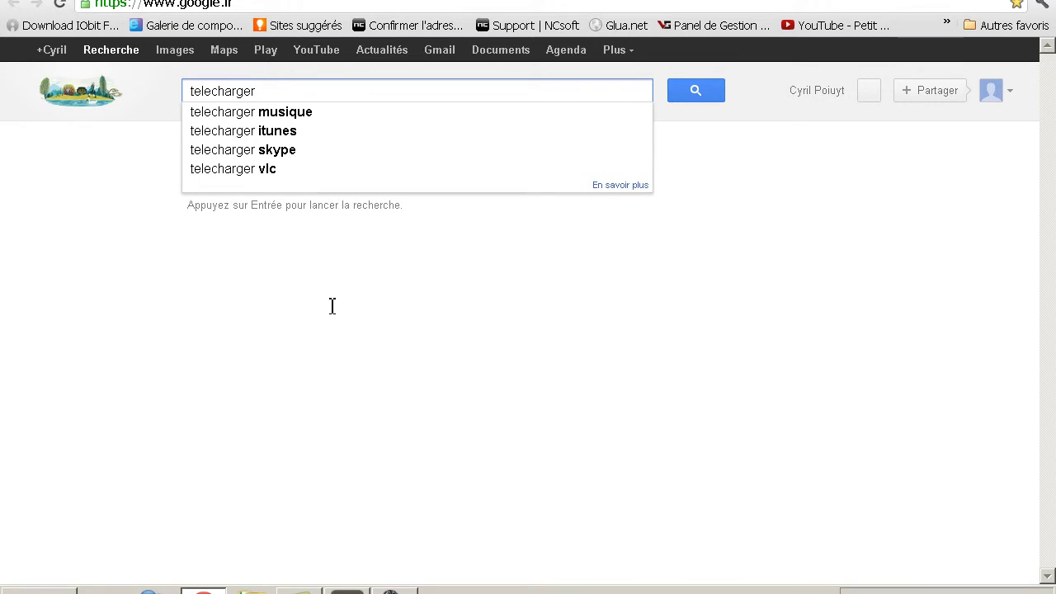
pyautogui.write('steam')
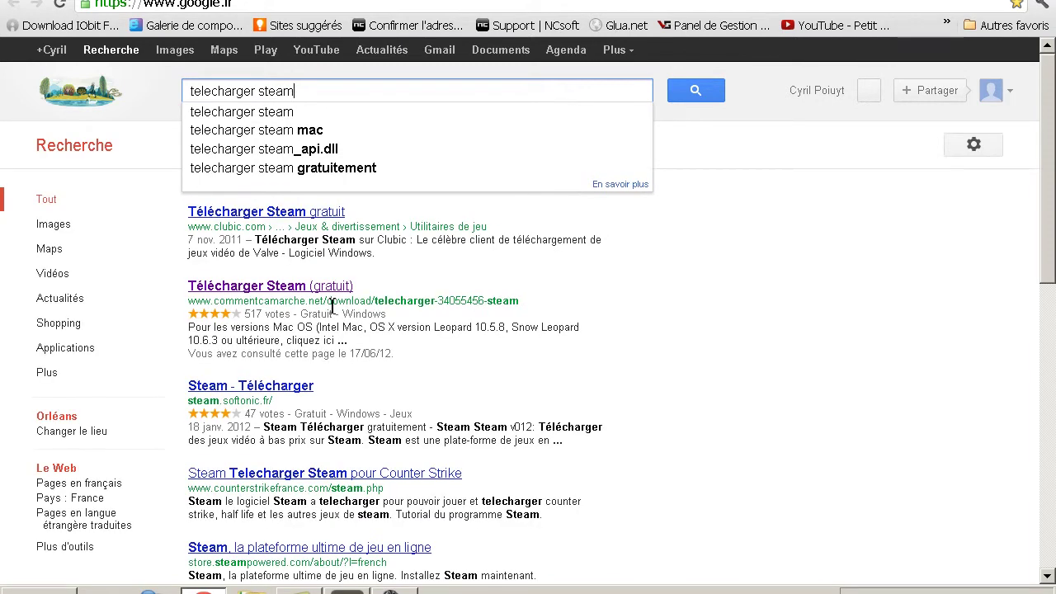
pyautogui.click(305, 294)
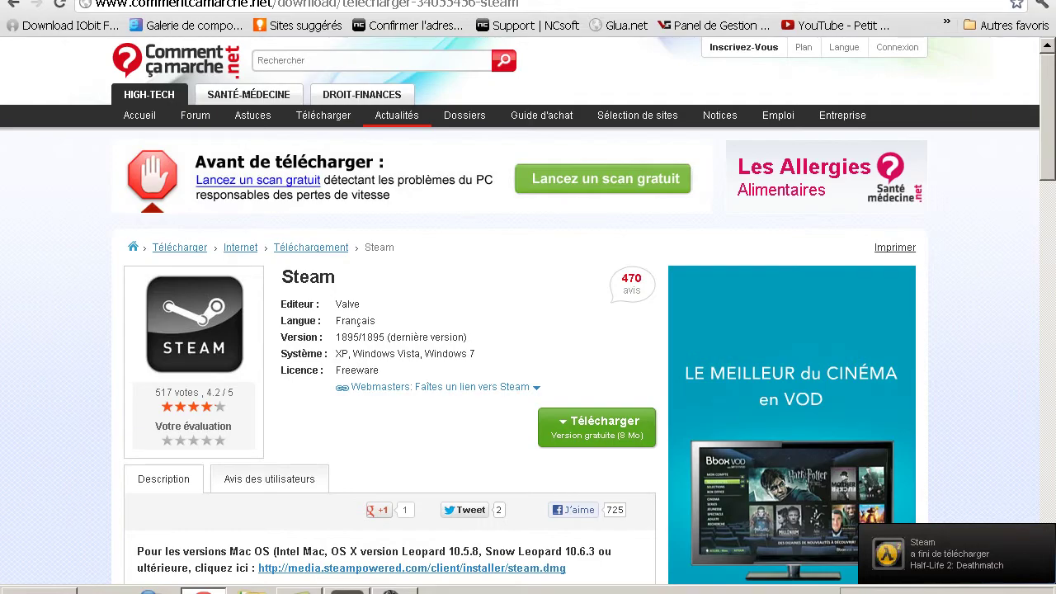
pyautogui.click(203, 591)
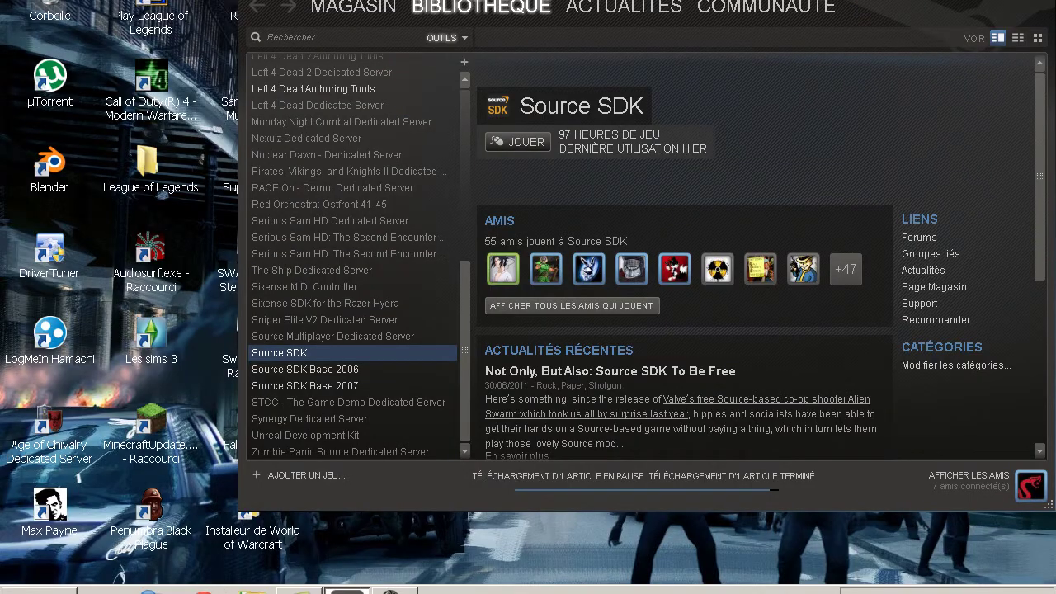
# - Switch to Steam and change the library filter from tools to all games
pyautogui.moveTo(595, 32); pyautogui.dragTo(358, 32)
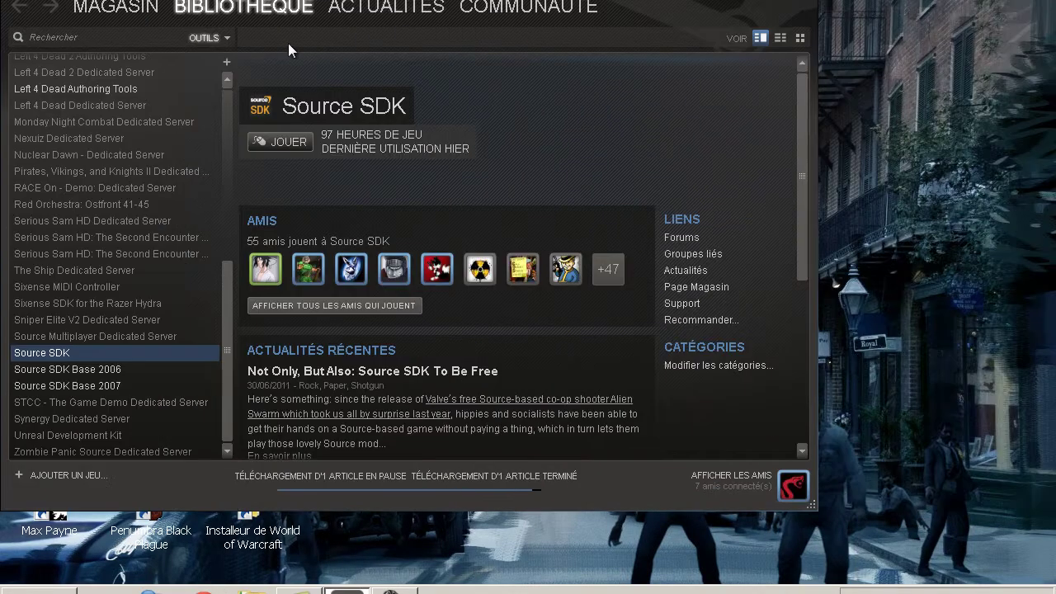
pyautogui.click(205, 35)
pyautogui.click(215, 56)
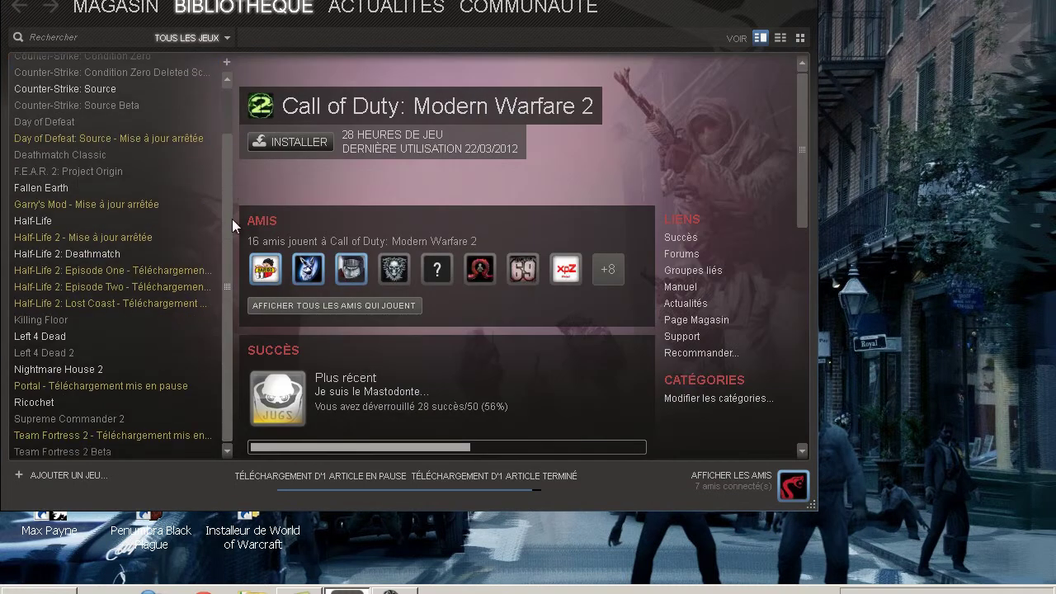
pyautogui.moveTo(232, 219); pyautogui.dragTo(236, 137)
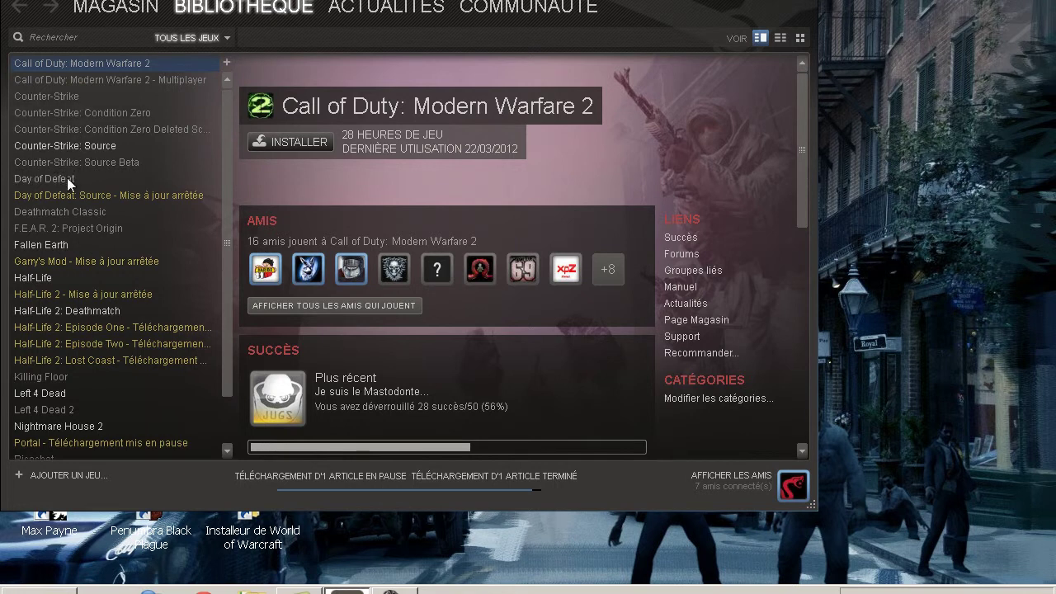
# - View the library pages of Counter-Strike: Source, Half-Life 2: Deathmatch and Left 4 Dead
pyautogui.click(73, 146)
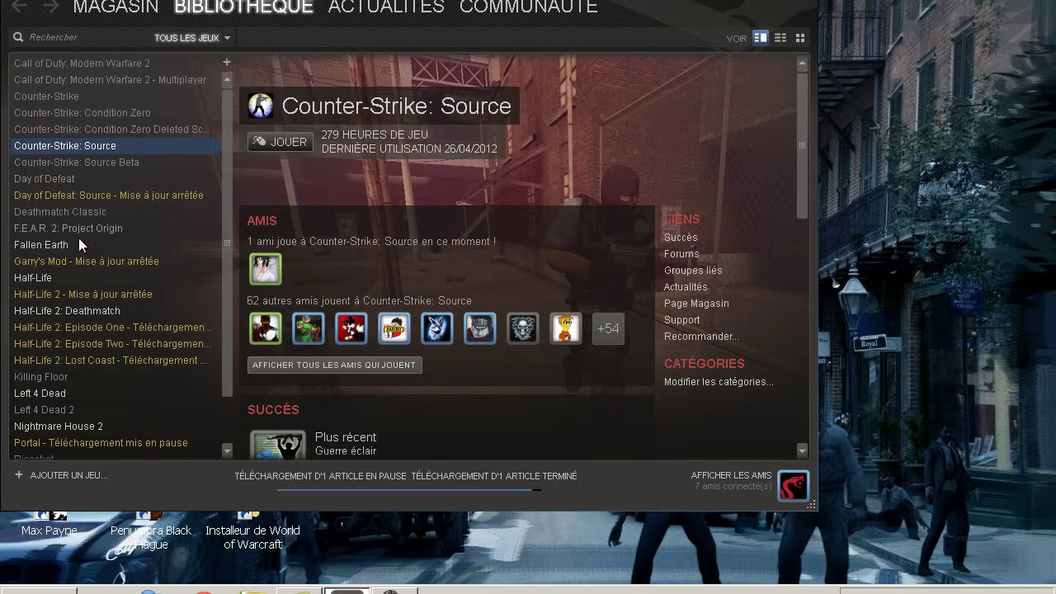
pyautogui.rightClick(79, 262)
pyautogui.click(51, 310)
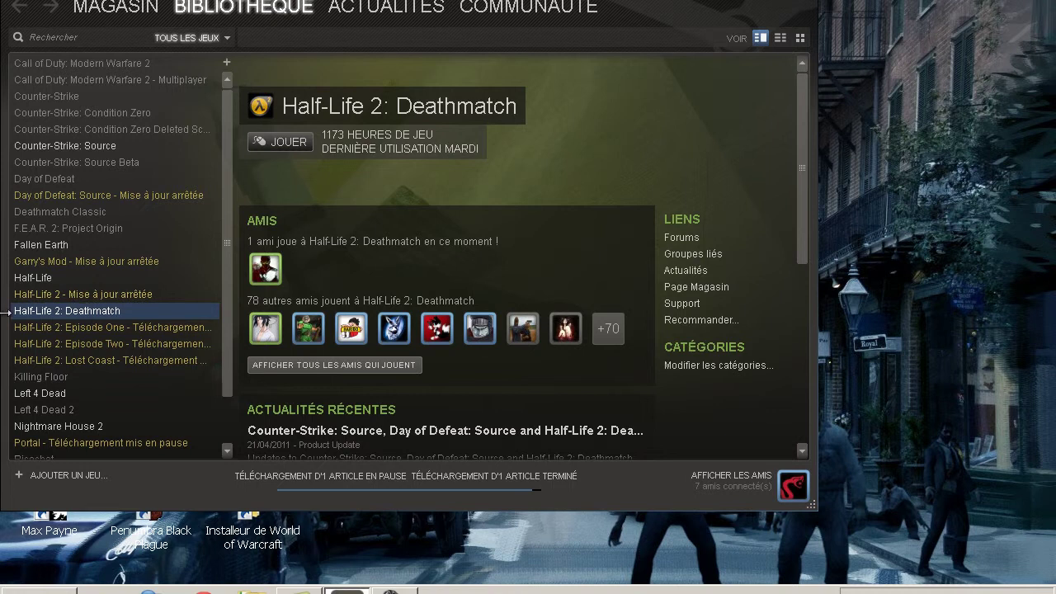
pyautogui.click(58, 393)
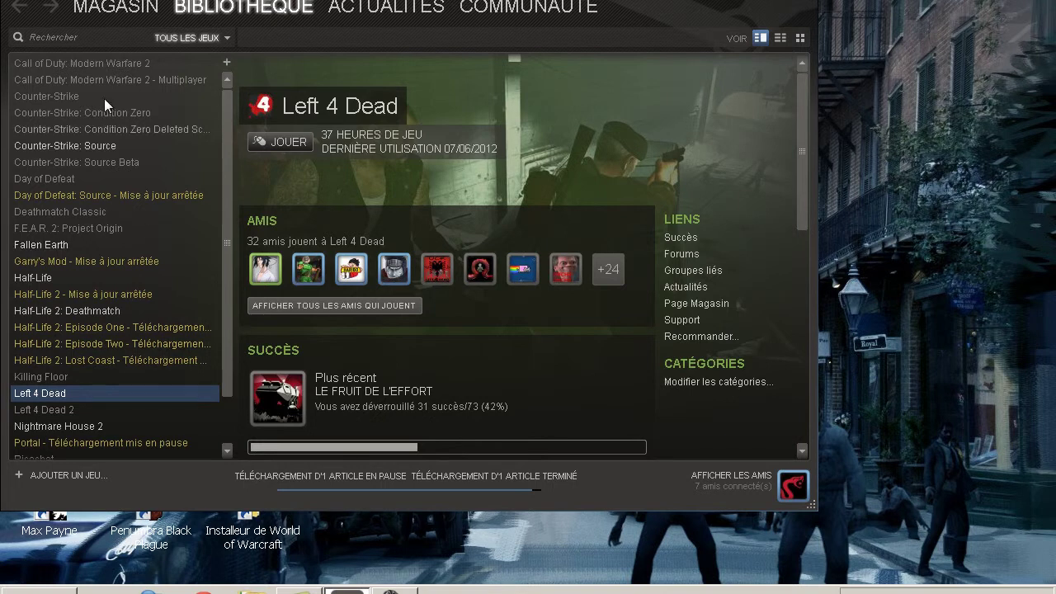
# - Look through the library's category filter options and view the Counter-Strike: Source page
pyautogui.click(227, 38)
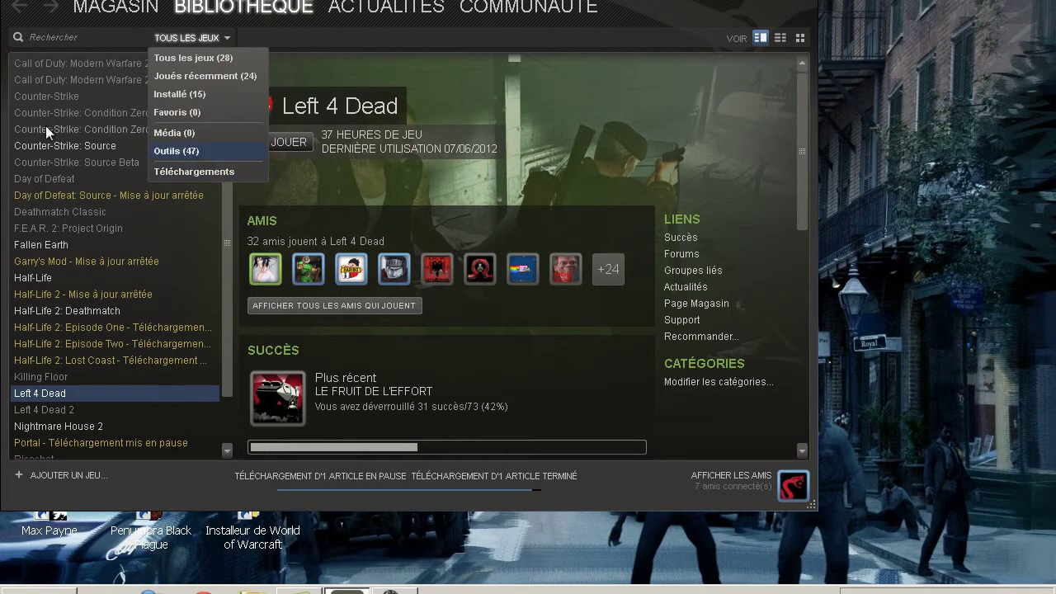
pyautogui.click(59, 146)
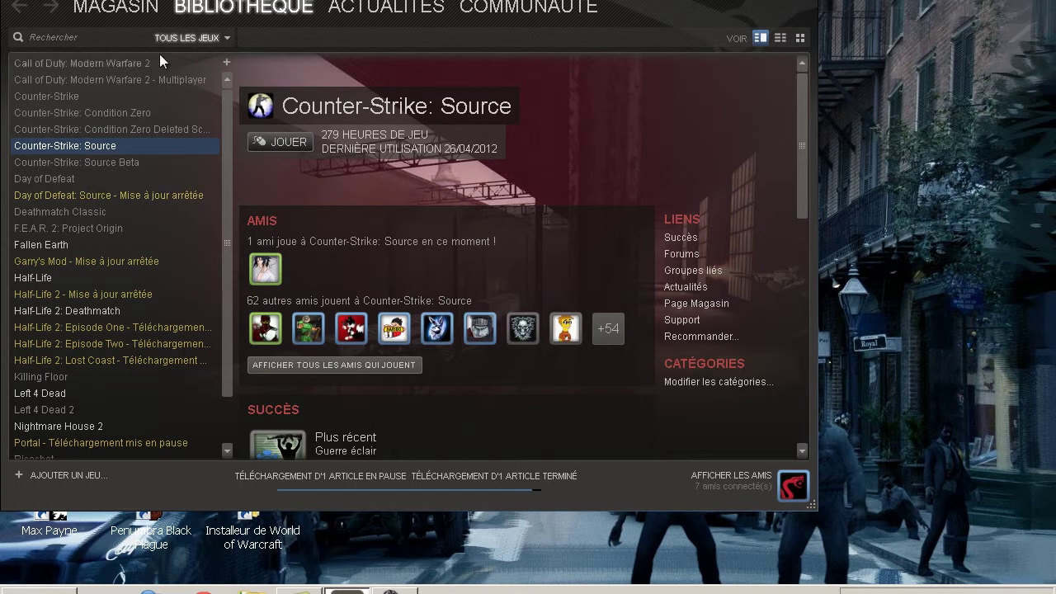
pyautogui.click(216, 43)
pyautogui.click(100, 145)
pyautogui.click(206, 36)
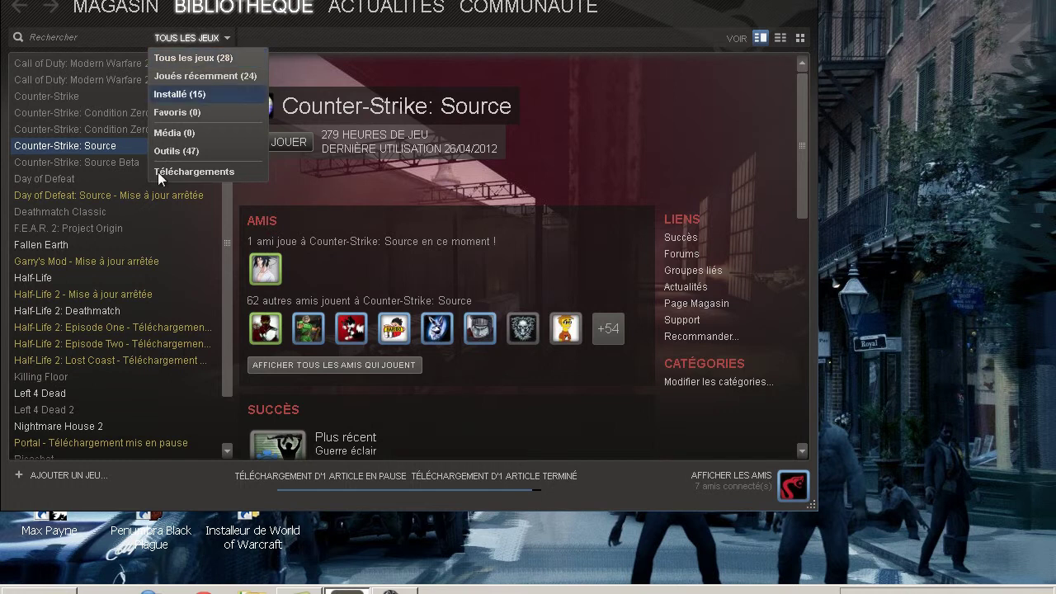
# - View the library pages of Half-Life 2: Lost Coast and Team Fortress 2
pyautogui.click(72, 360)
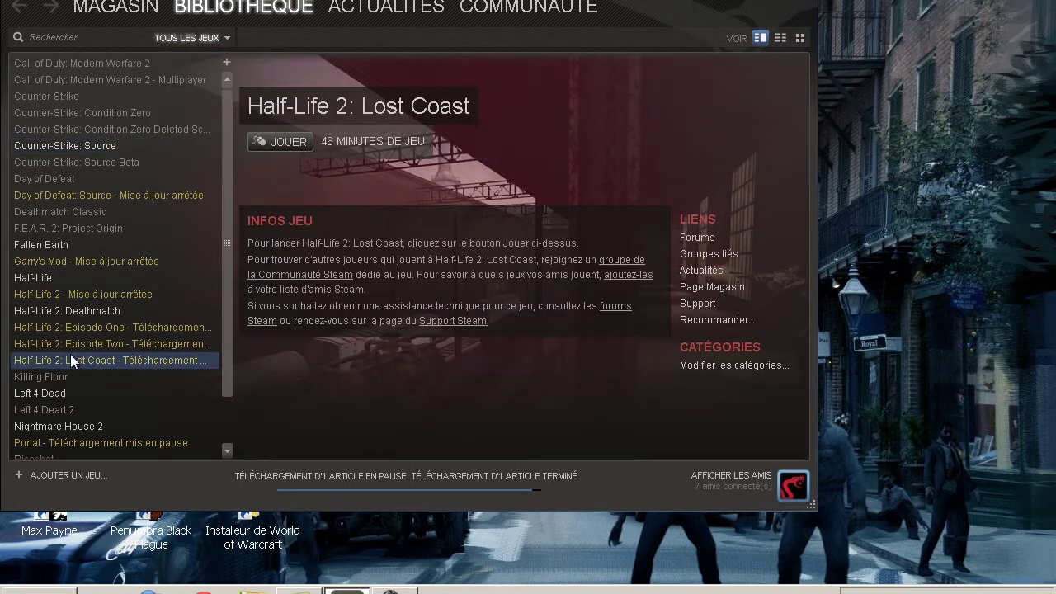
pyautogui.scroll(-1, 77, 223)
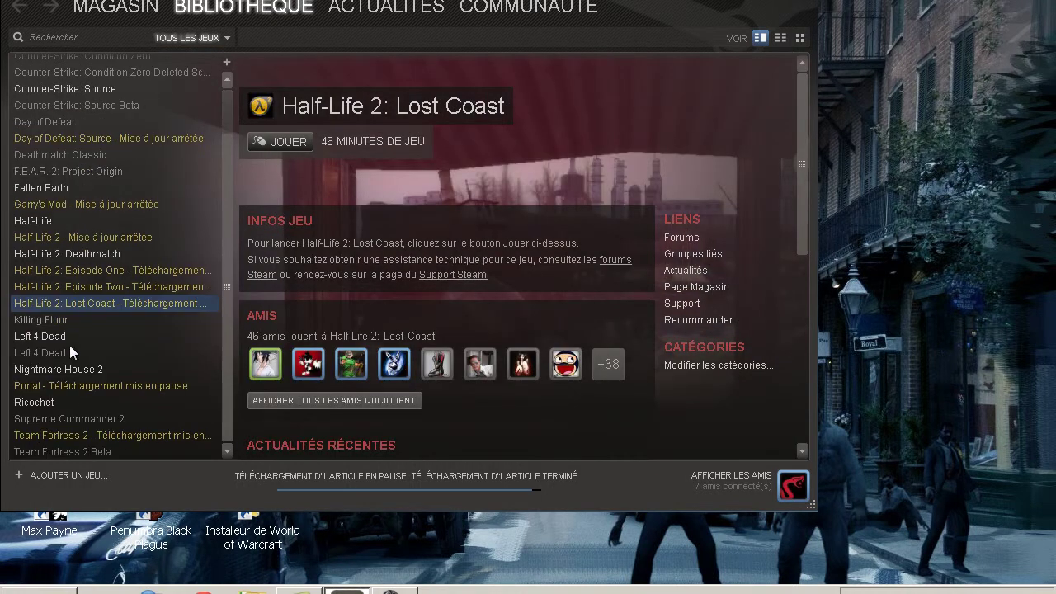
pyautogui.click(67, 436)
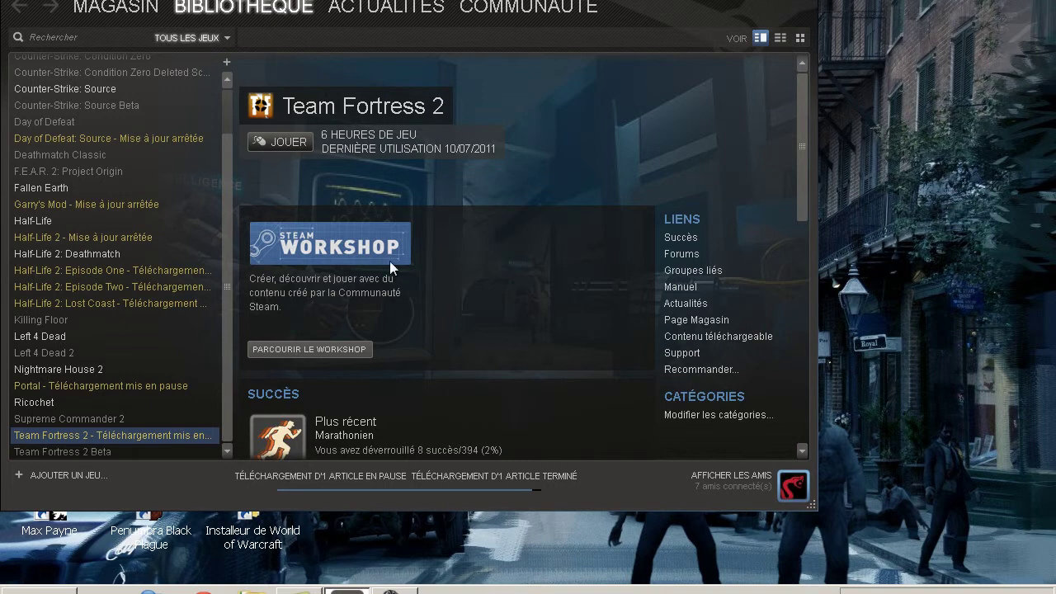
pyautogui.click(111, 452)
pyautogui.click(97, 437)
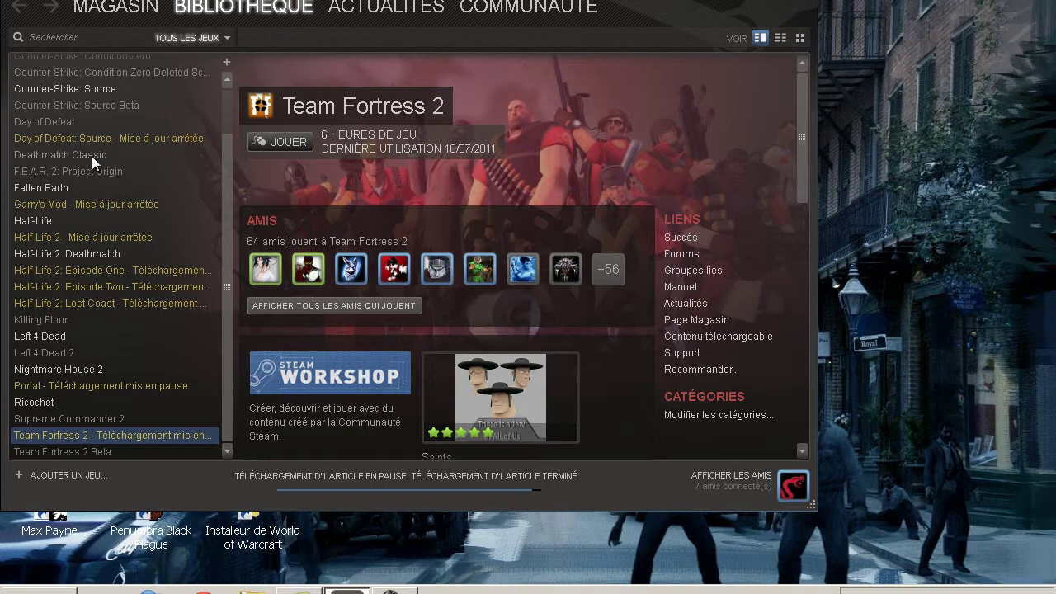
# - View the library pages of Half-Life 2 and its episodes, Team Fortress 2, Half-Life 2: Deathmatch and Counter-Strike: Source
pyautogui.click(72, 238)
pyautogui.click(82, 269)
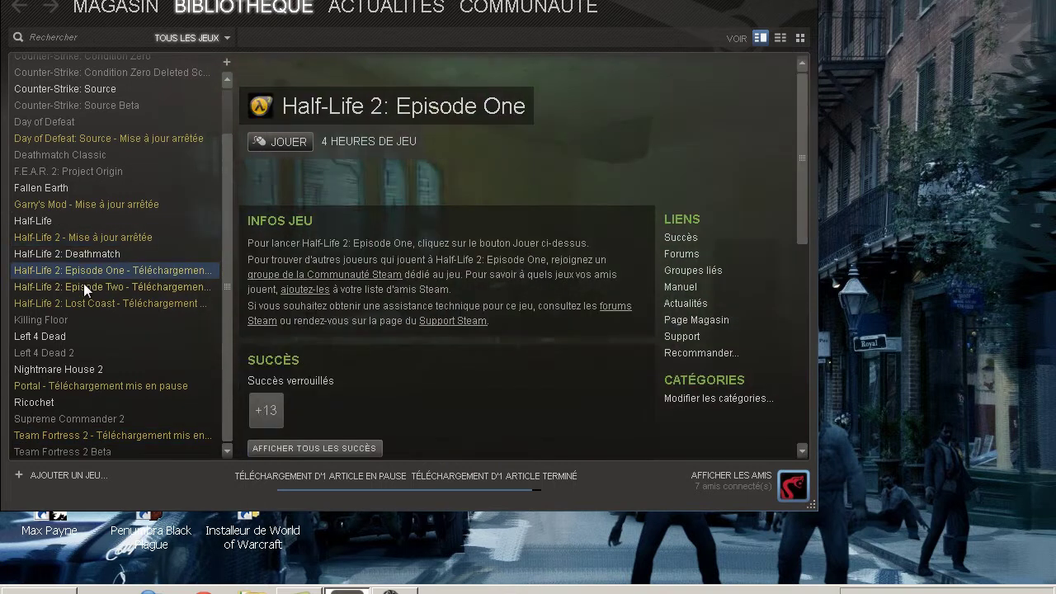
pyautogui.click(75, 286)
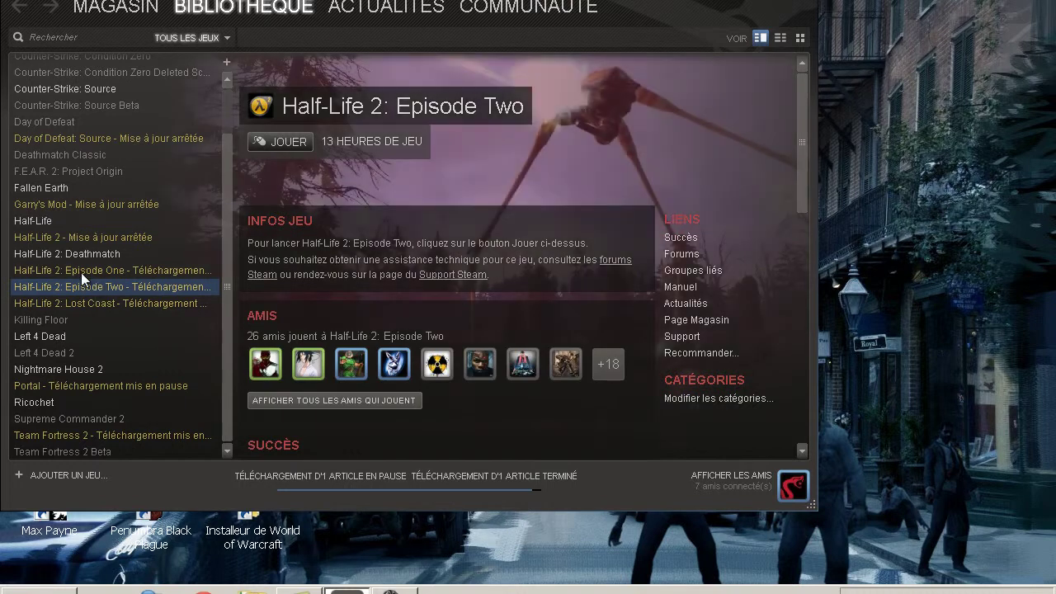
pyautogui.click(83, 437)
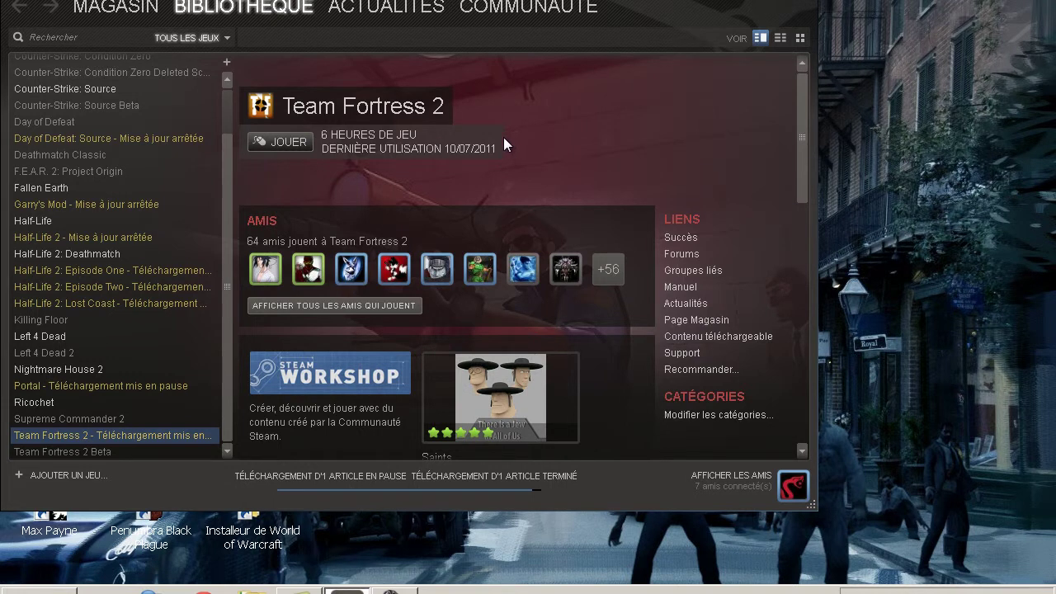
pyautogui.click(114, 253)
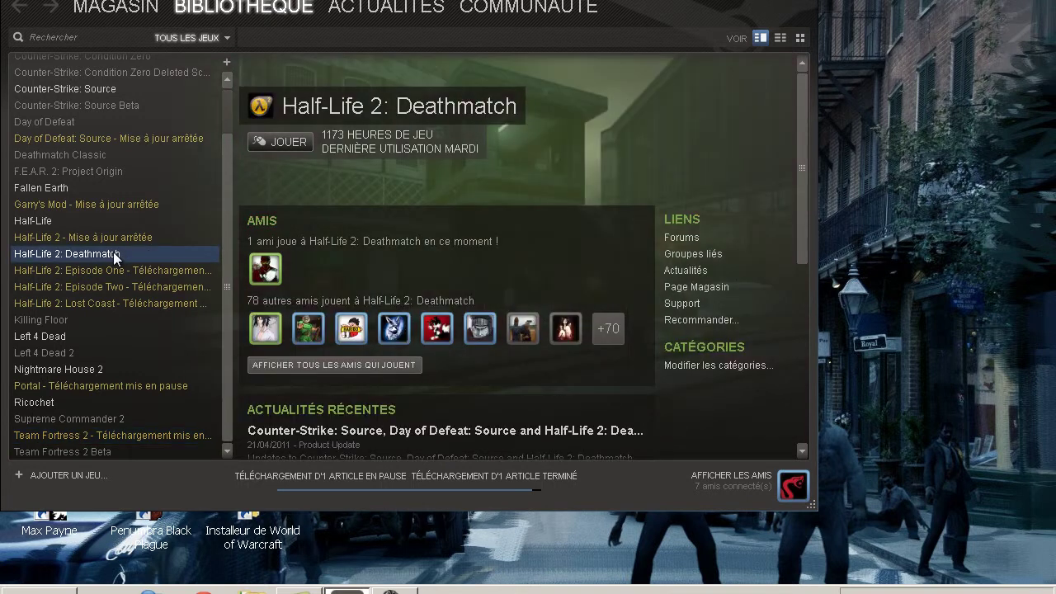
pyautogui.click(81, 91)
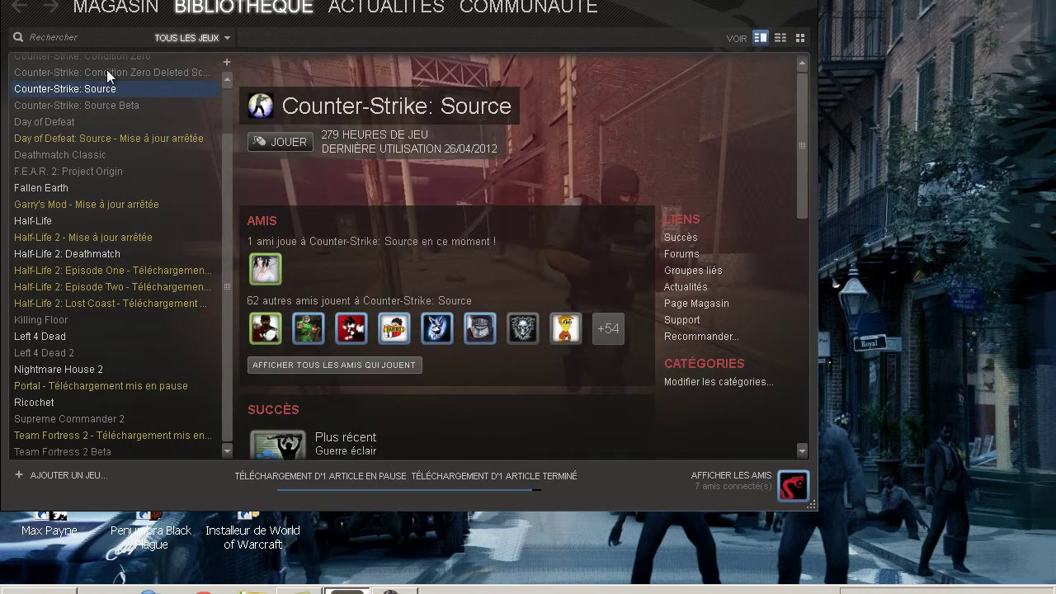
# - Filter the library to tools and select Source SDK in the list
pyautogui.click(173, 34)
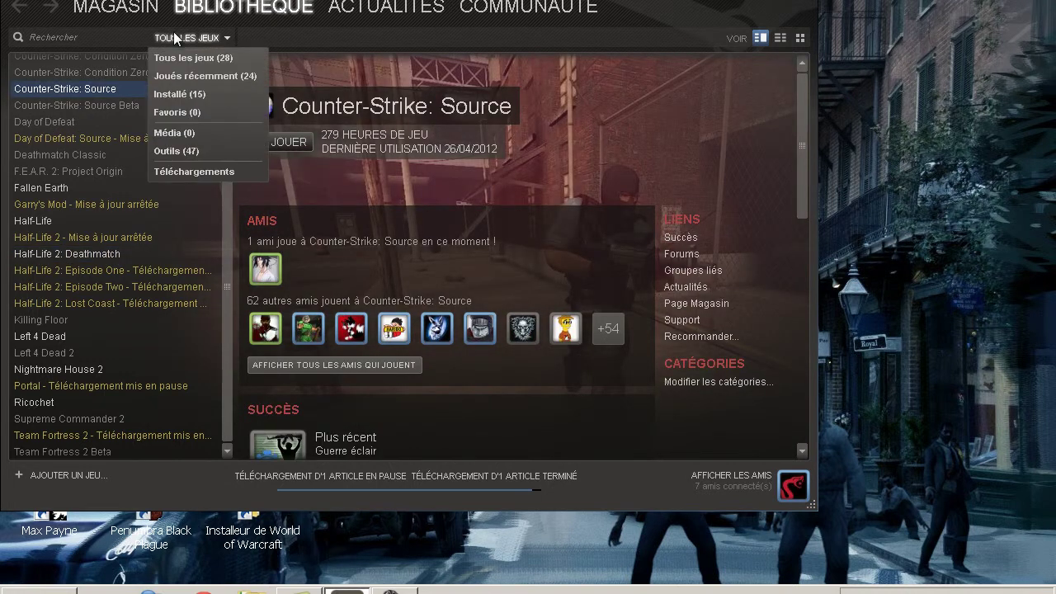
pyautogui.click(190, 152)
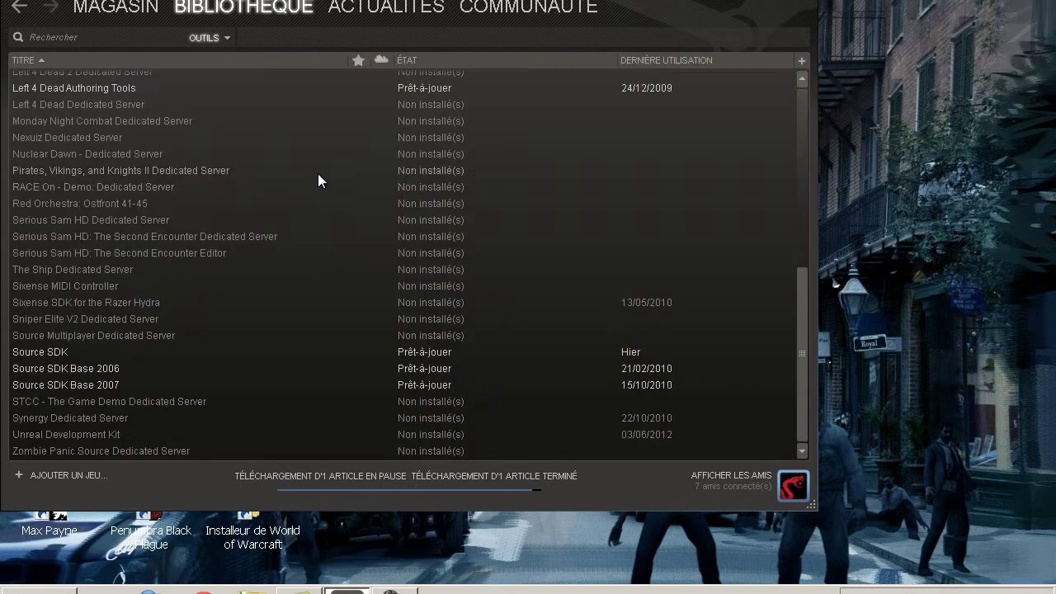
pyautogui.click(283, 349)
pyautogui.click(168, 368)
pyautogui.click(136, 384)
pyautogui.click(115, 347)
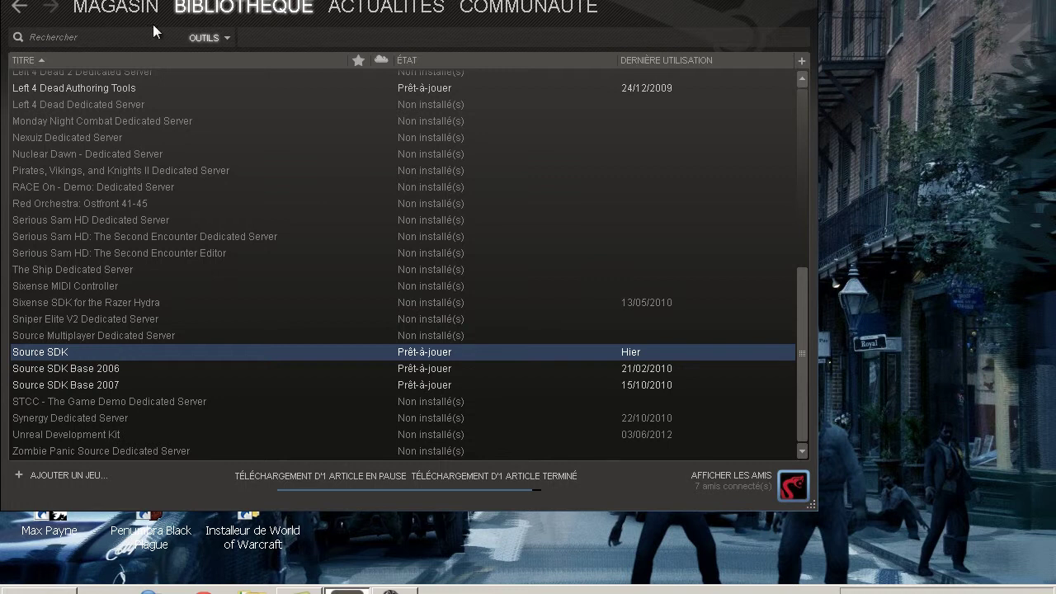
# - Switch the library filter to all games and back to tools, and view the beginning of the tools list
pyautogui.click(204, 38)
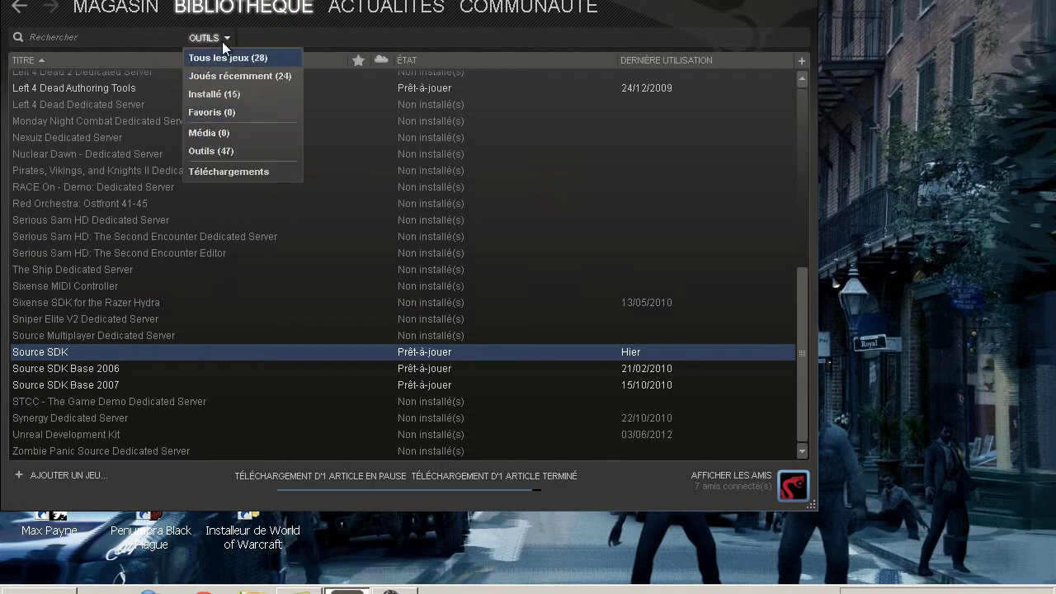
pyautogui.click(211, 56)
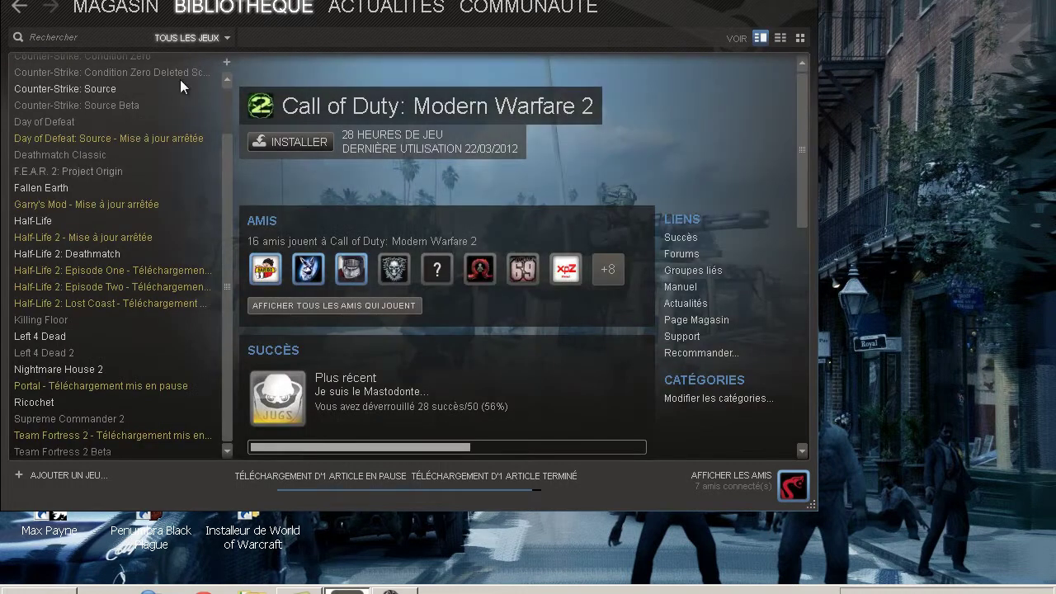
pyautogui.click(207, 37)
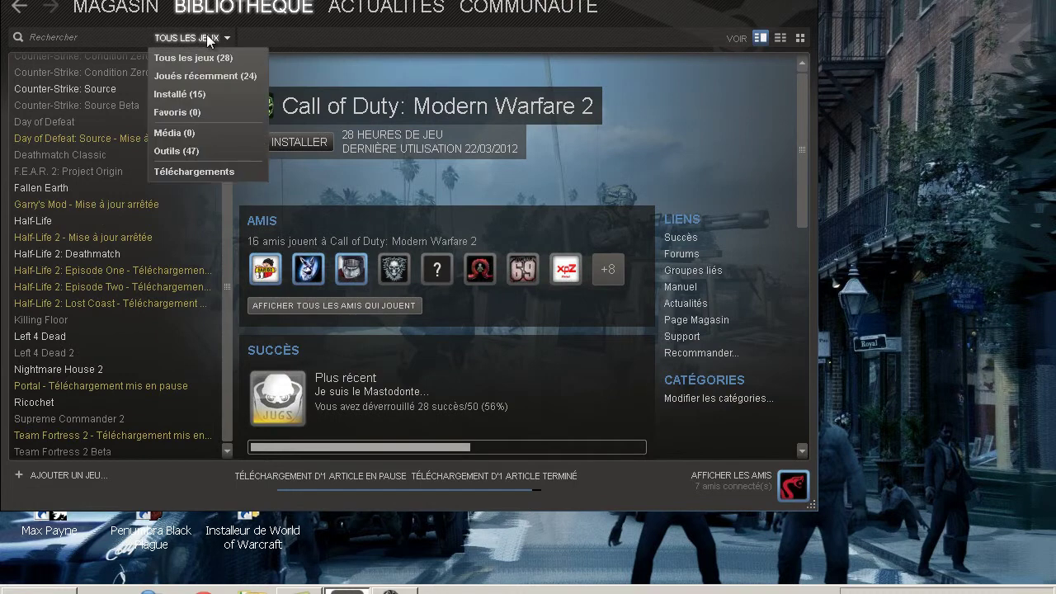
pyautogui.click(192, 151)
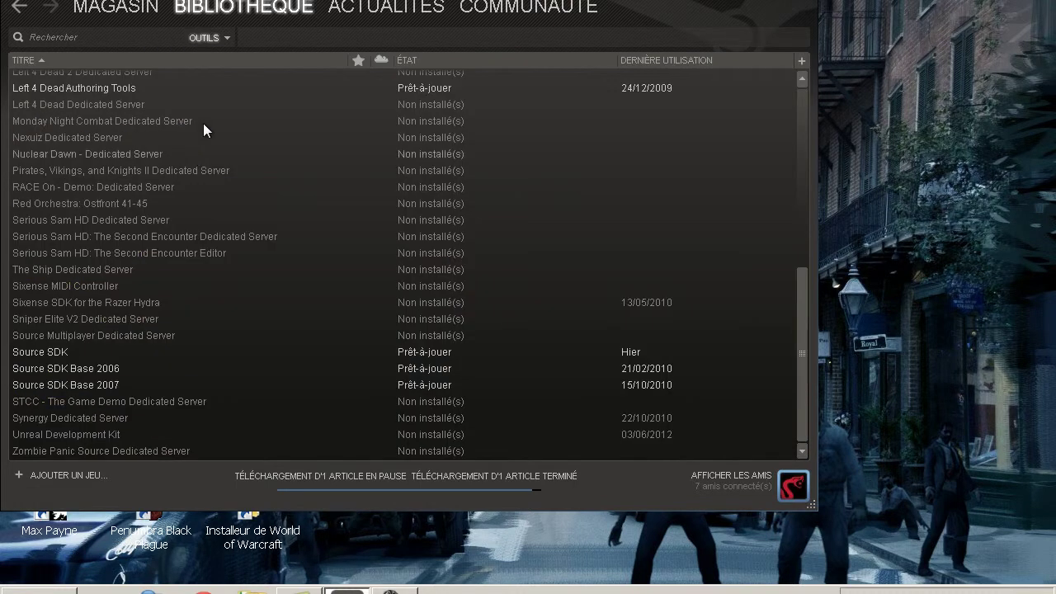
pyautogui.scroll(7, 186, 290)
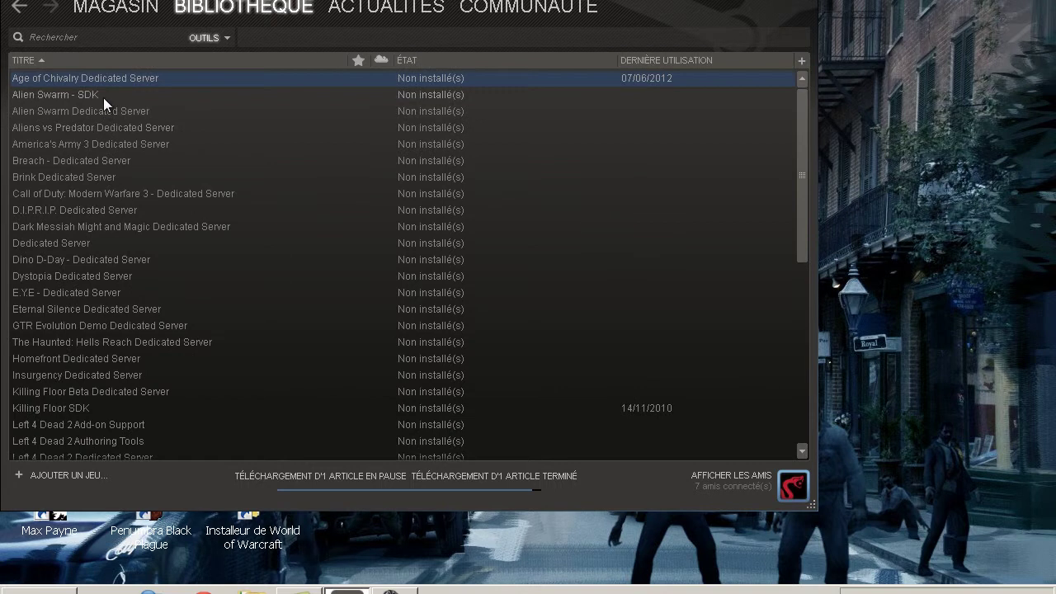
# - Keep the library filtered to tools, search it for "Source" and select Source SDK
pyautogui.scroll(-8, 103, 98)
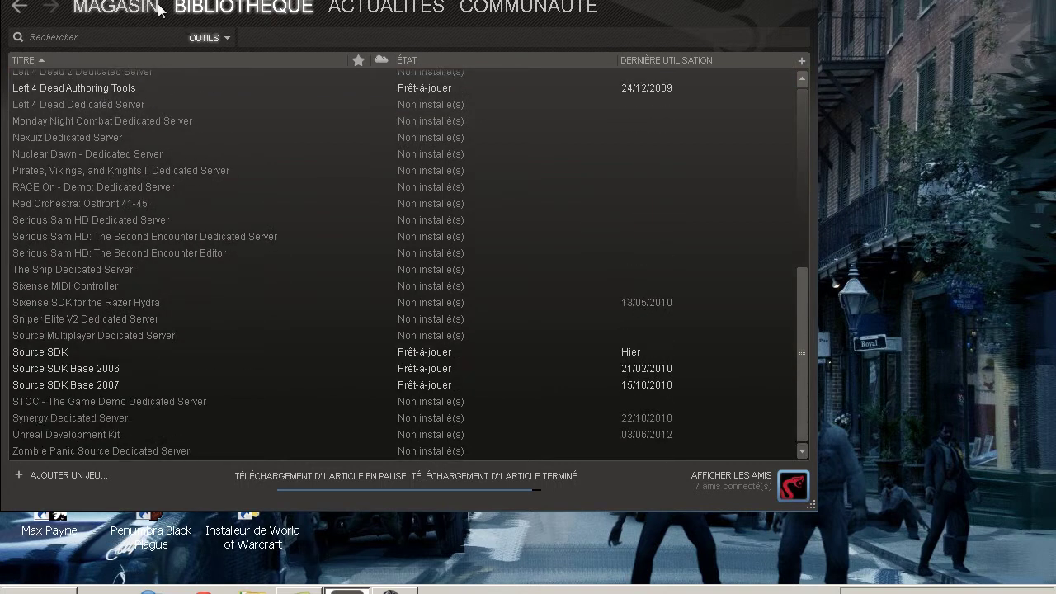
pyautogui.click(204, 36)
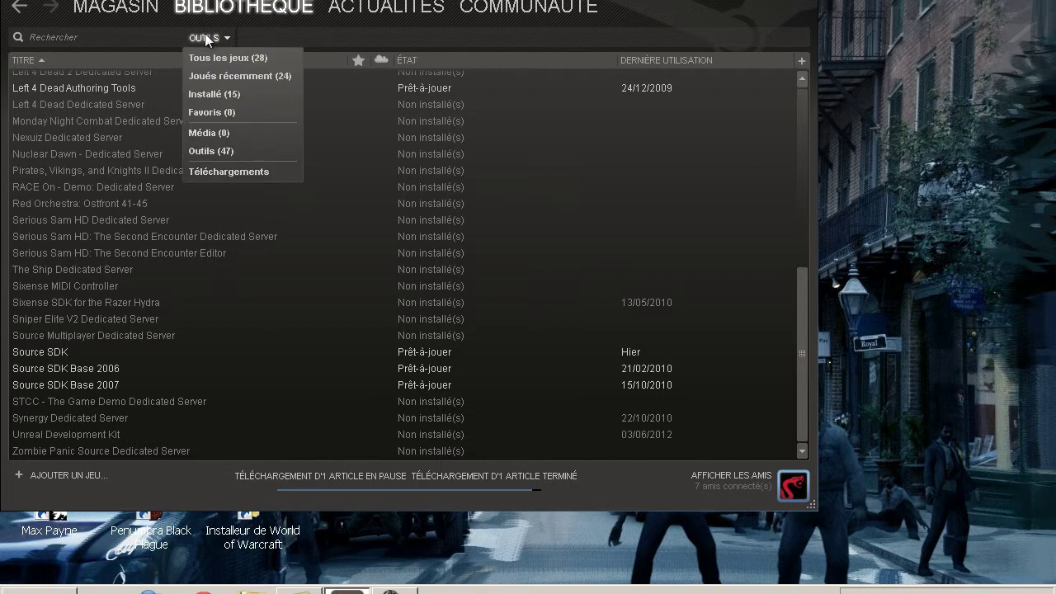
pyautogui.click(218, 150)
pyautogui.click(118, 37)
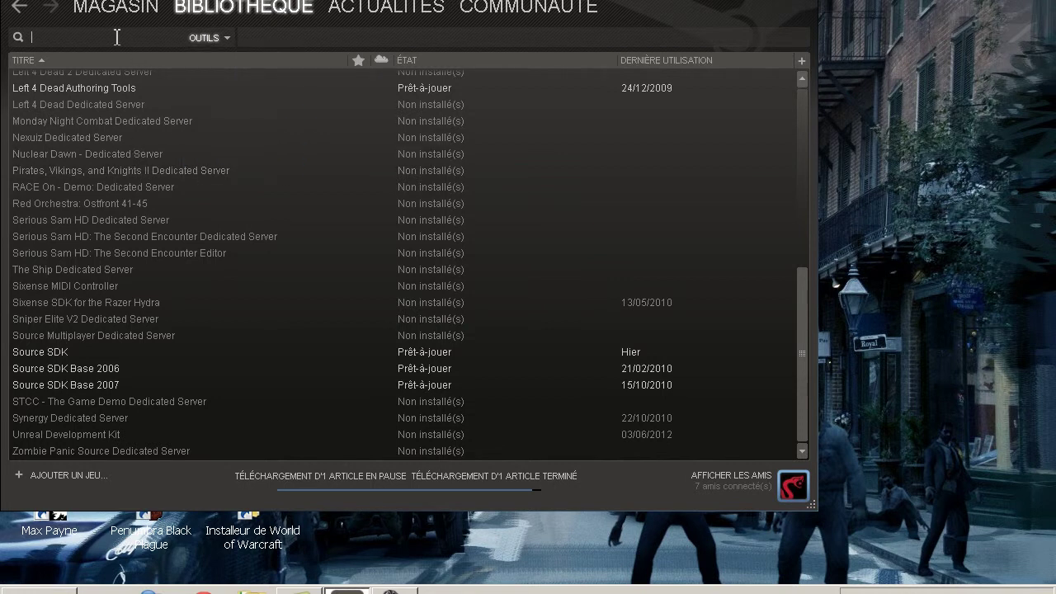
pyautogui.write('Source')
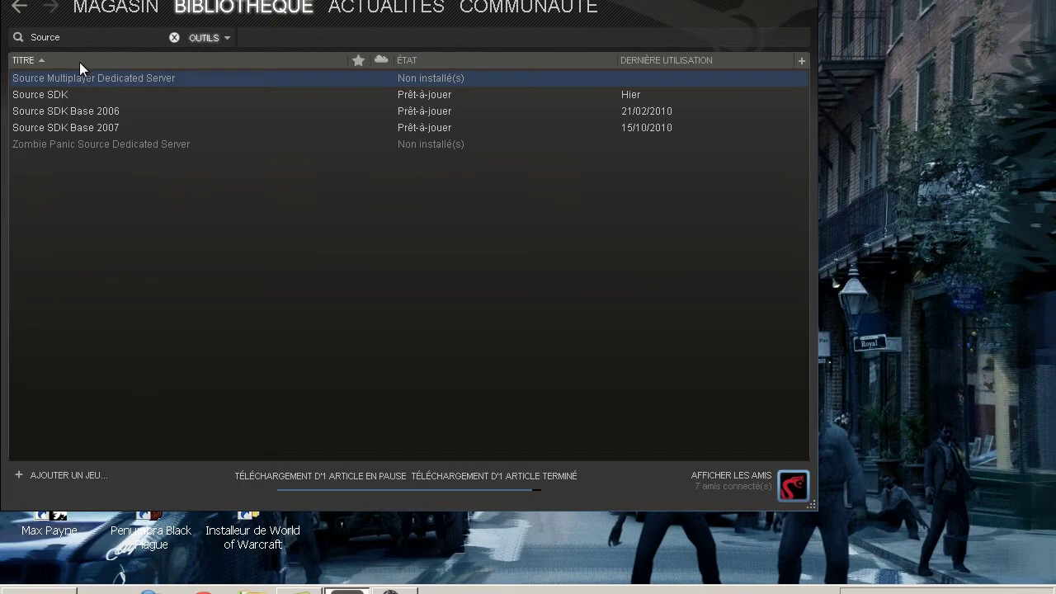
pyautogui.click(63, 95)
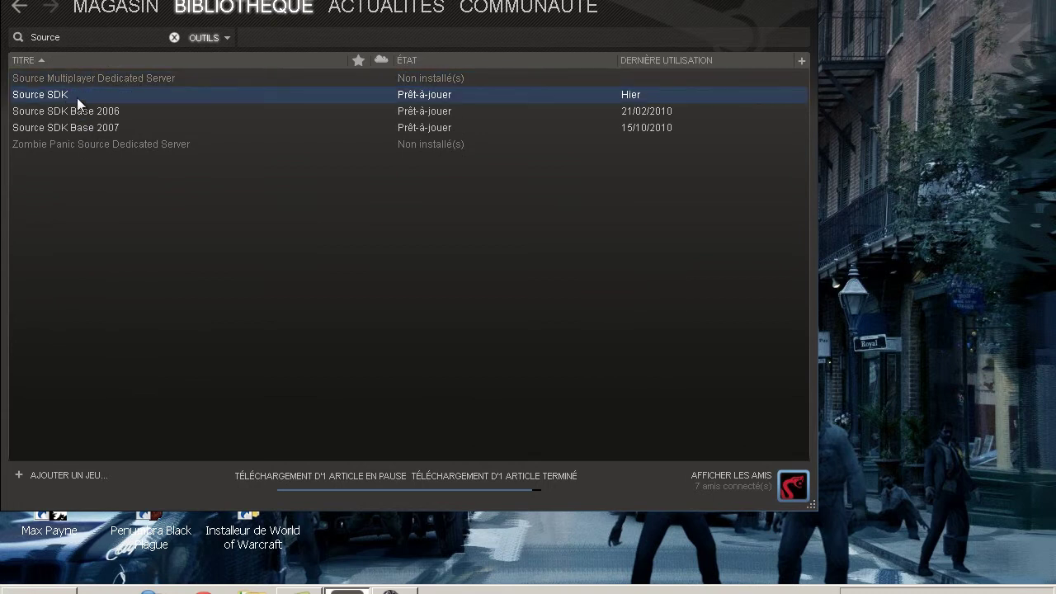
# - Refine the tools search to "Source SDK" and select the Source SDK Base 2006 and 2007 entries
pyautogui.click(87, 37)
pyautogui.write('S')
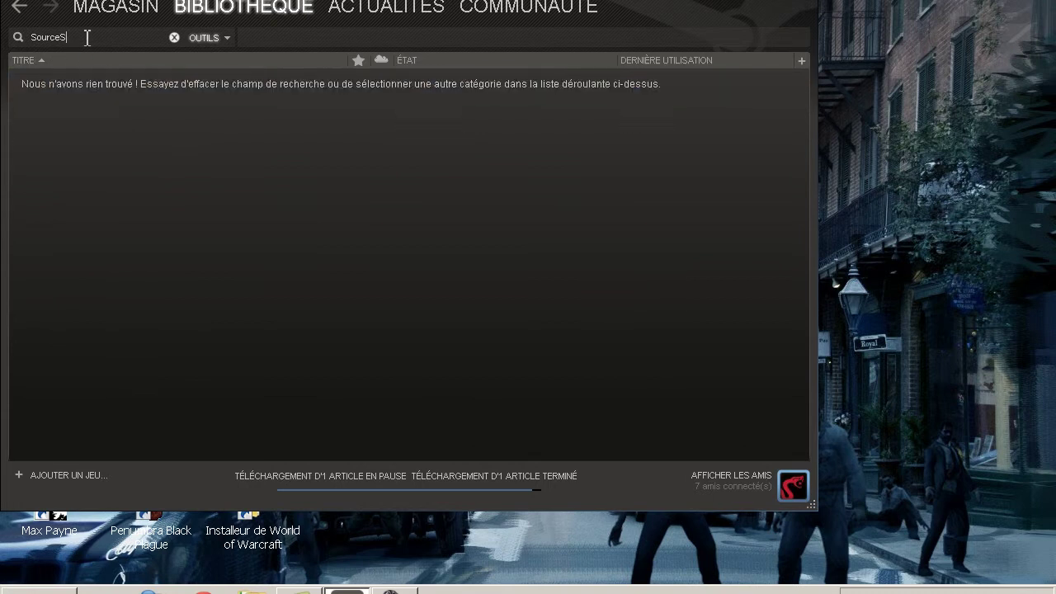
pyautogui.write('DK')
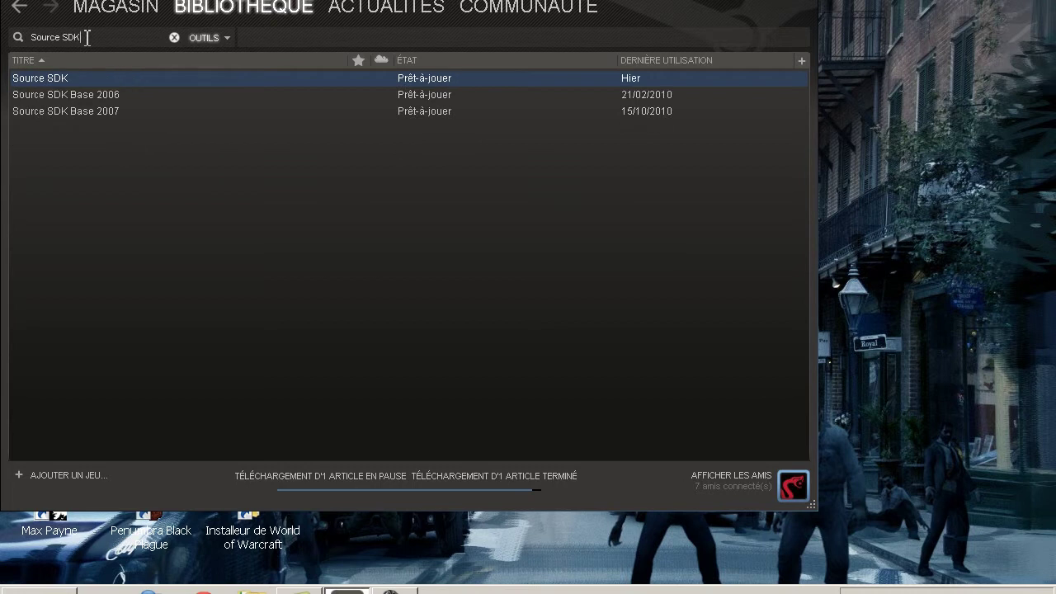
pyautogui.click(92, 93)
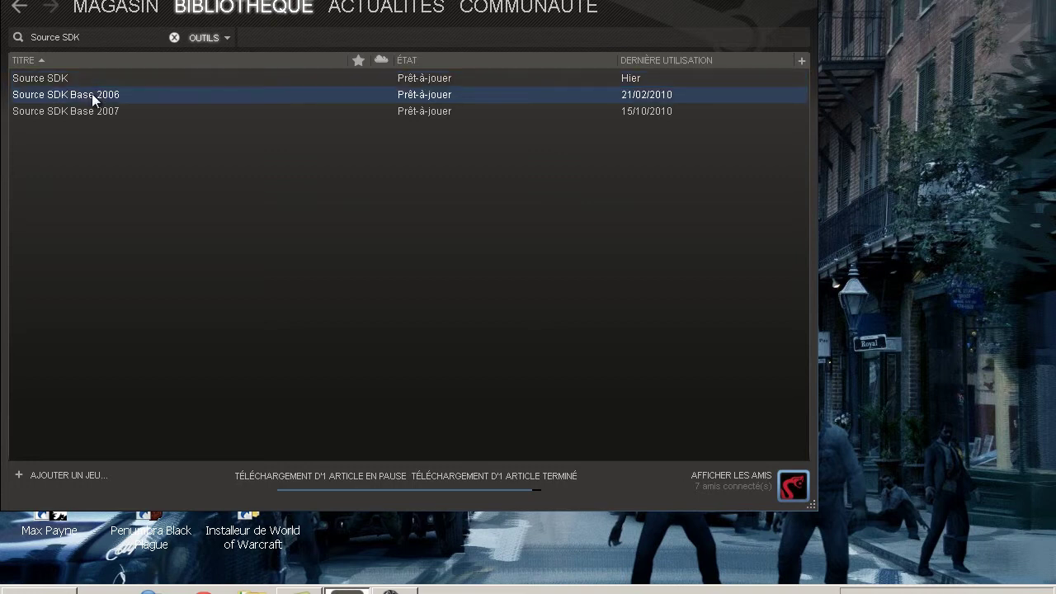
pyautogui.click(102, 110)
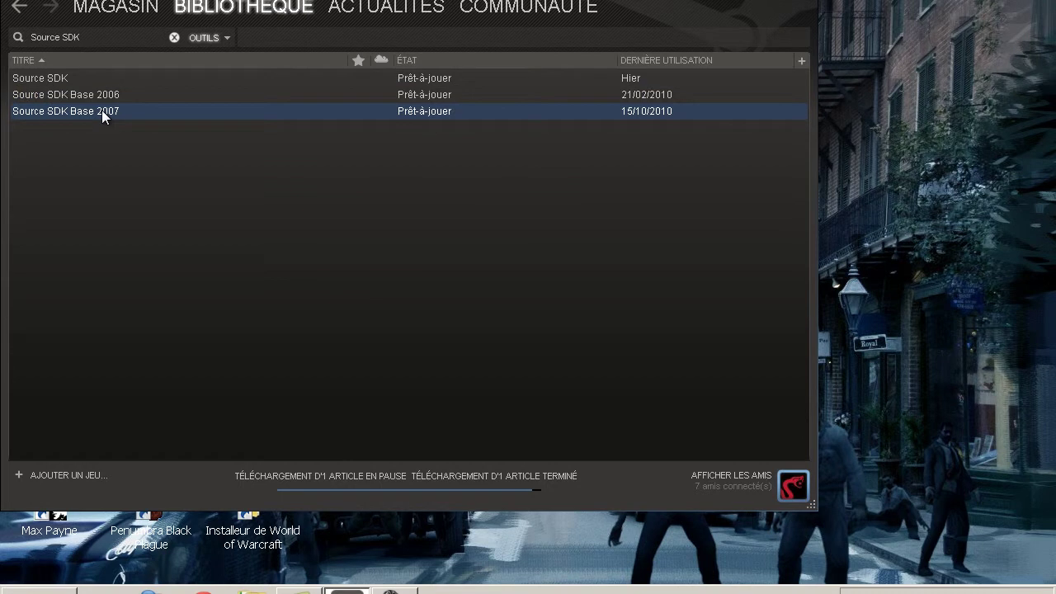
pyautogui.click(117, 99)
pyautogui.rightClick(115, 114)
# - Launch Source SDK from the library and look through its list of applications, documentation, utilities and links
pyautogui.click(91, 90)
pyautogui.click(89, 80)
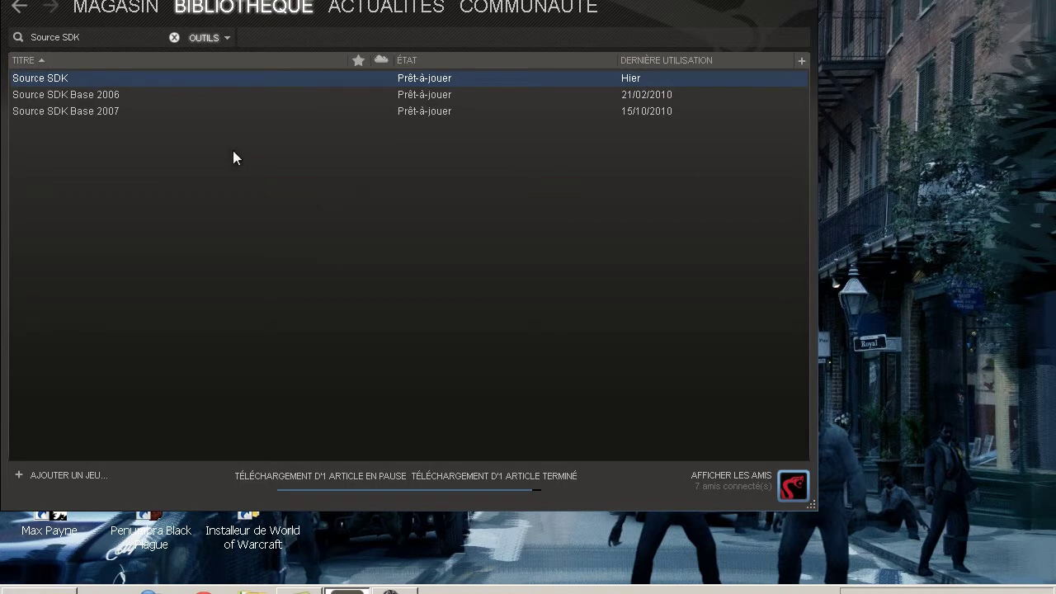
pyautogui.doubleClick(81, 76)
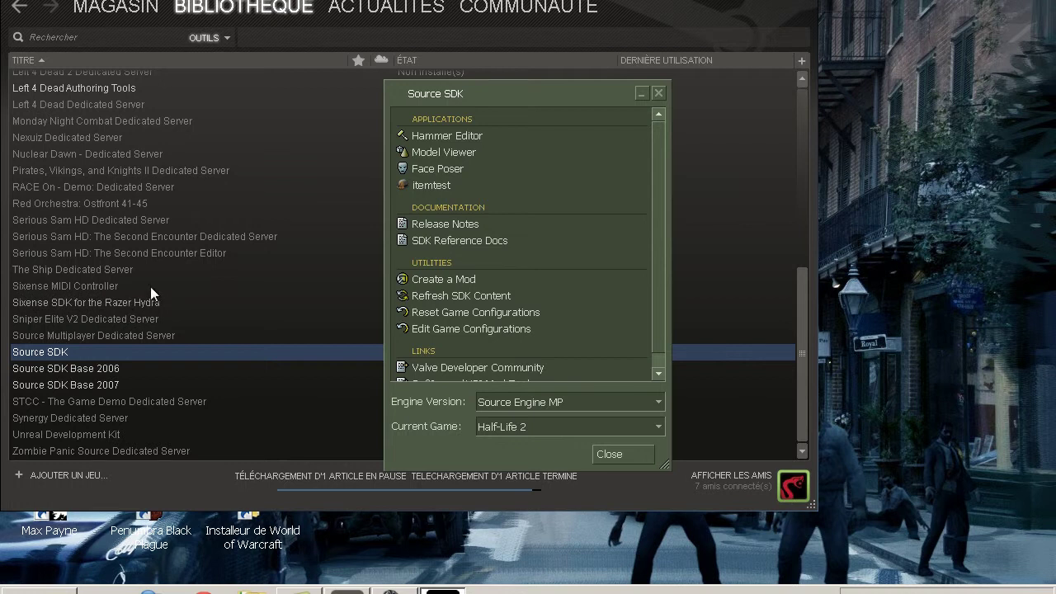
pyautogui.moveTo(486, 91); pyautogui.dragTo(461, 81)
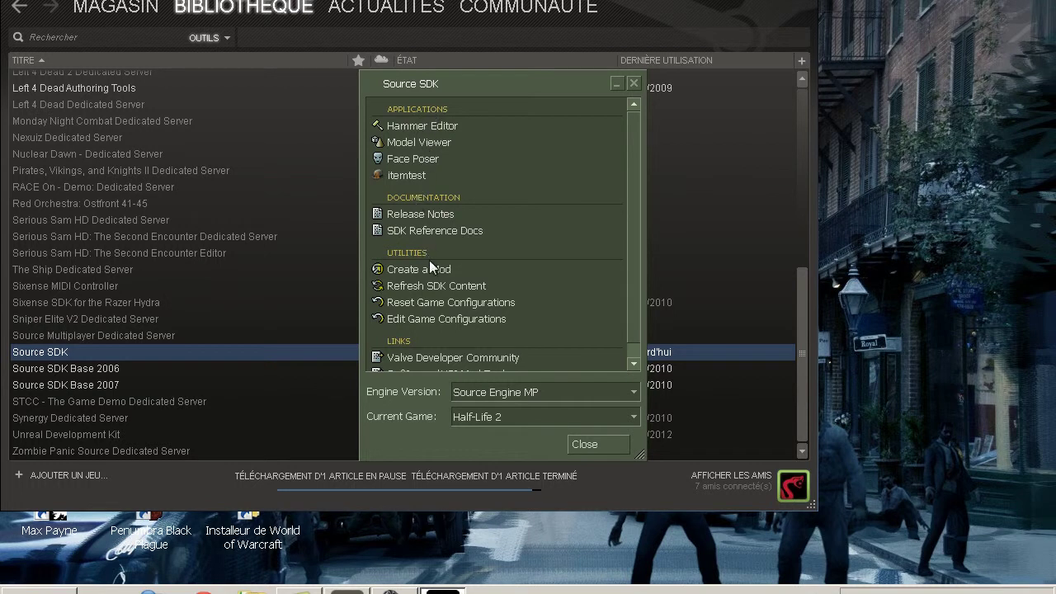
pyautogui.scroll(-1, 439, 343)
pyautogui.scroll(1, 407, 285)
# - View the engine version choices and point out Source SDK Base 2006 and 2007 in the tools library
pyautogui.click(509, 392)
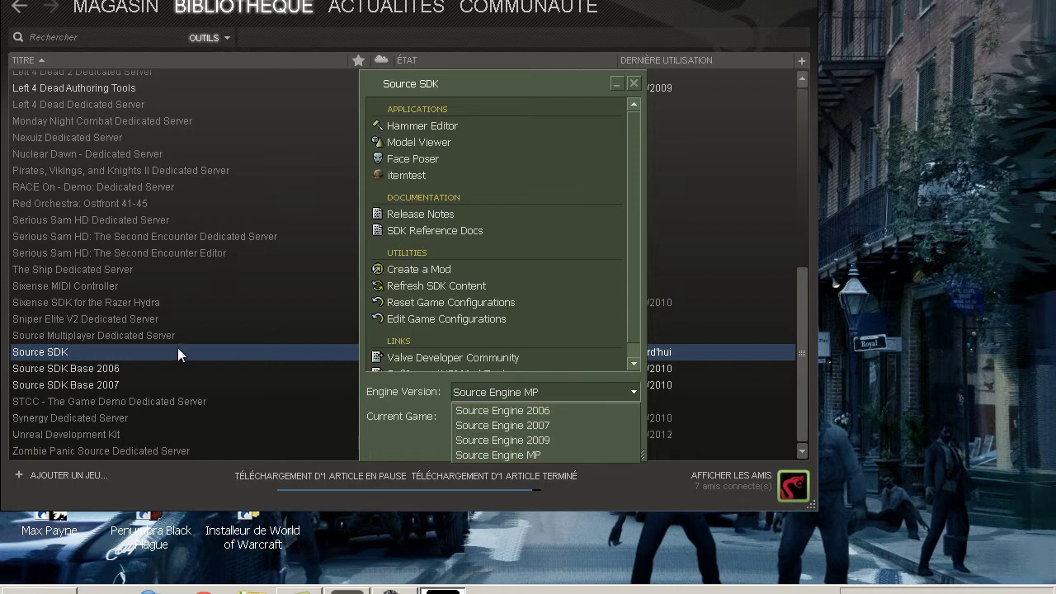
pyautogui.click(73, 368)
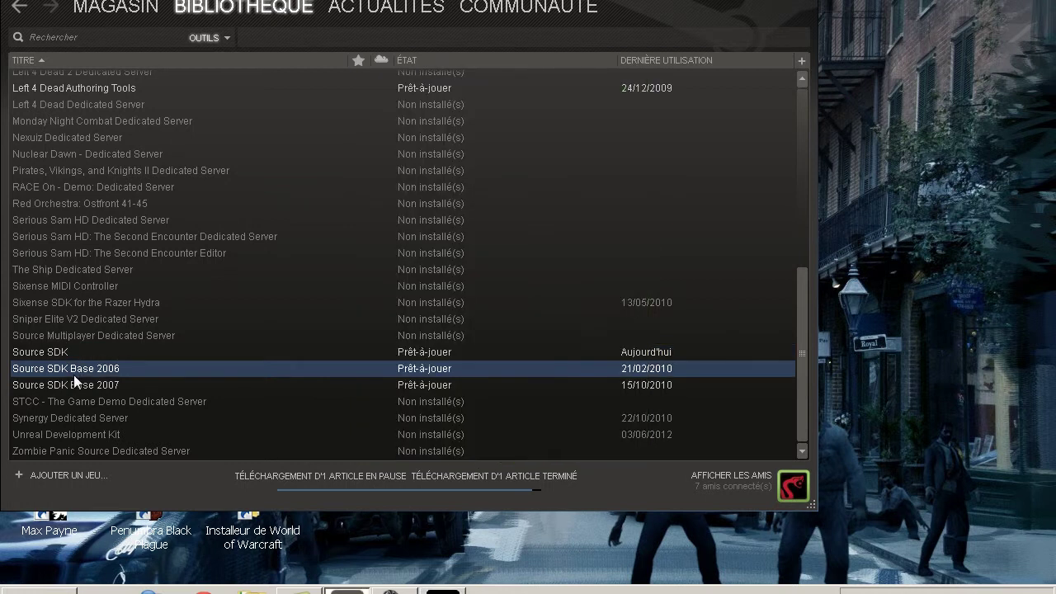
pyautogui.click(82, 390)
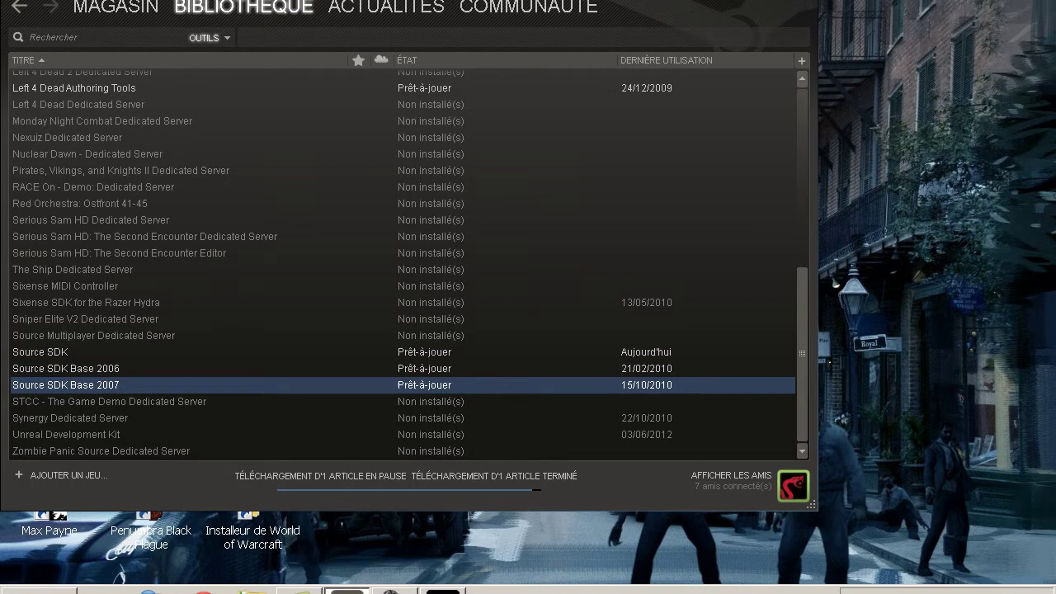
pyautogui.click(347, 590)
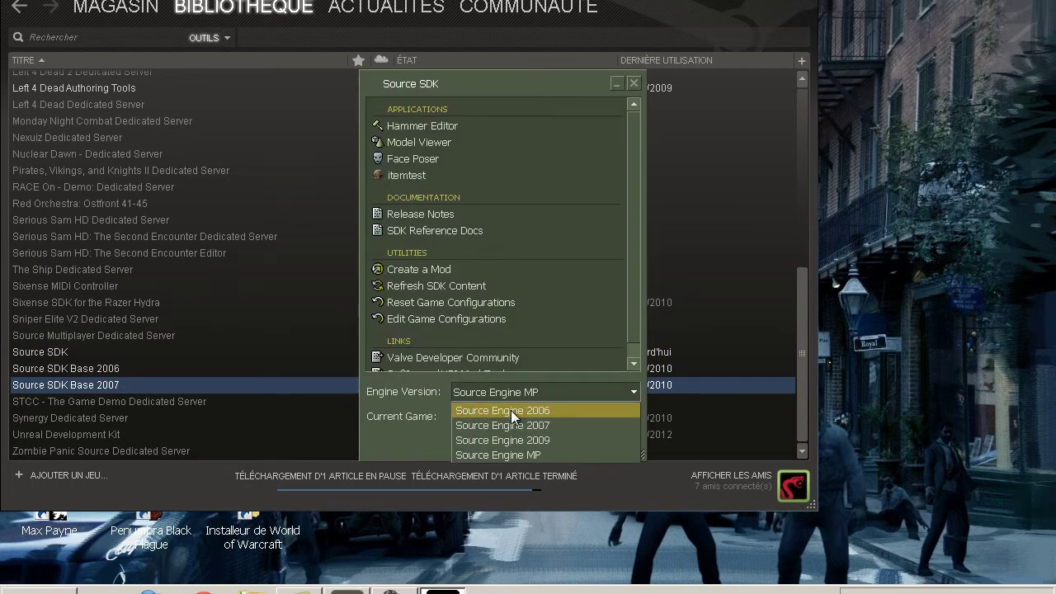
# - Set the engine version to Source Engine 2006, check its current game choice, and switch to Source Engine 2007
pyautogui.click(514, 412)
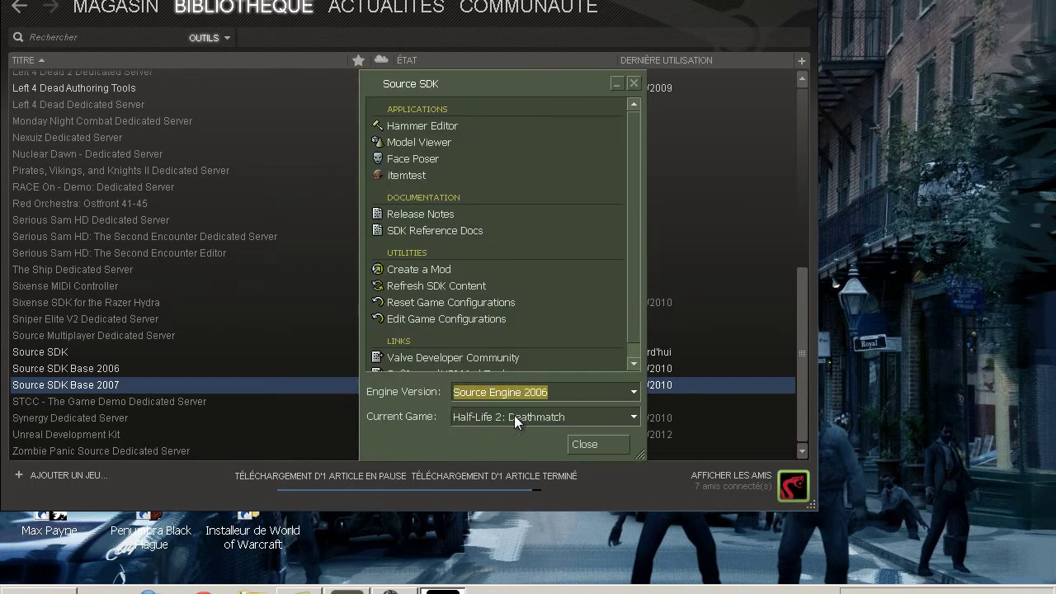
pyautogui.click(509, 418)
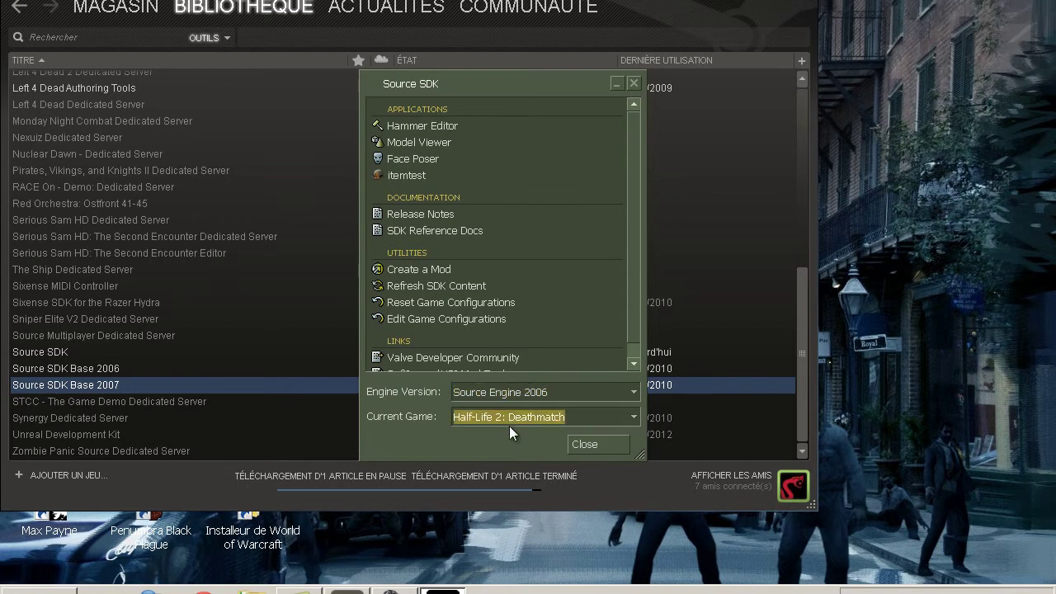
pyautogui.click(511, 435)
pyautogui.click(495, 414)
pyautogui.click(497, 415)
pyautogui.click(515, 391)
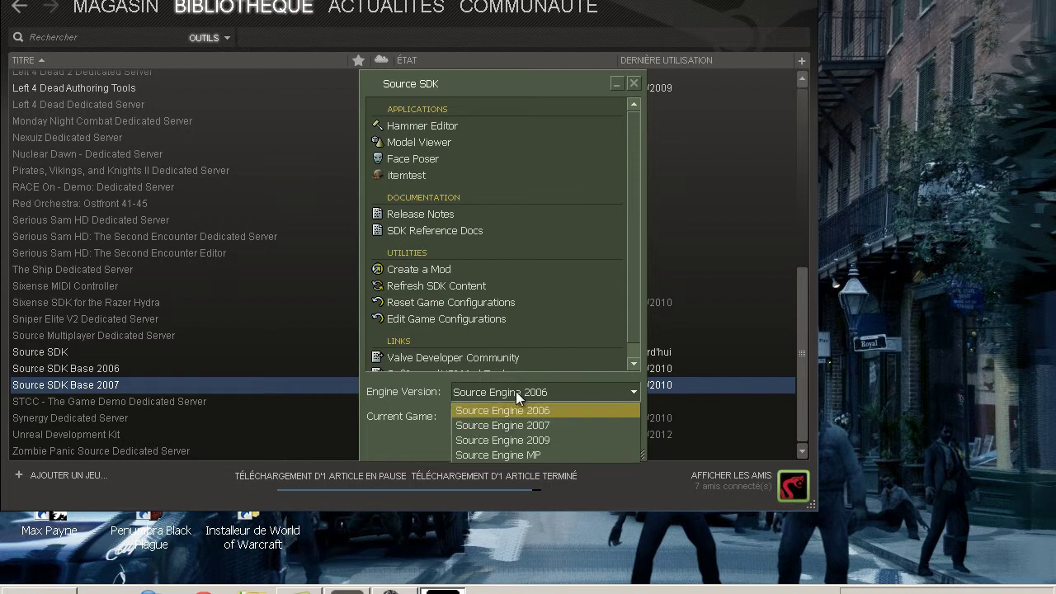
pyautogui.click(523, 423)
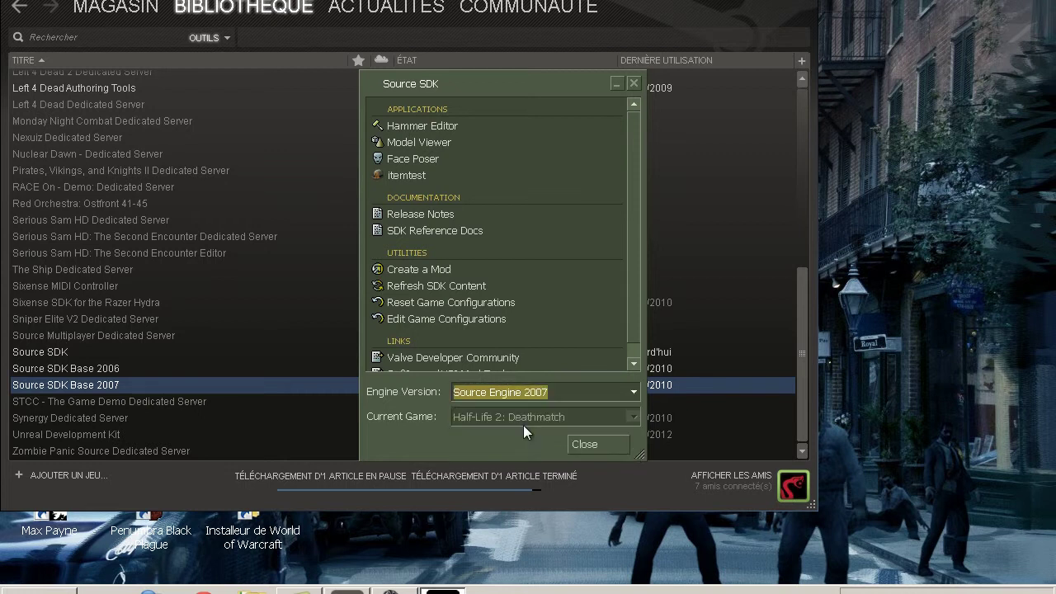
# - Set the engine version to Source Engine 2009 and choose Portal as the current game
pyautogui.click(493, 390)
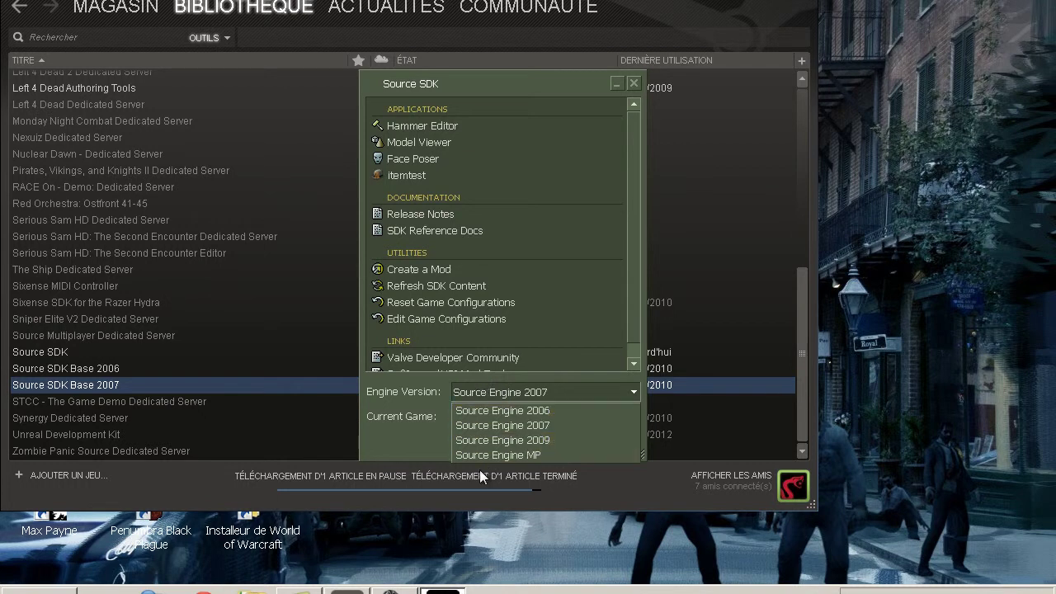
pyautogui.click(495, 440)
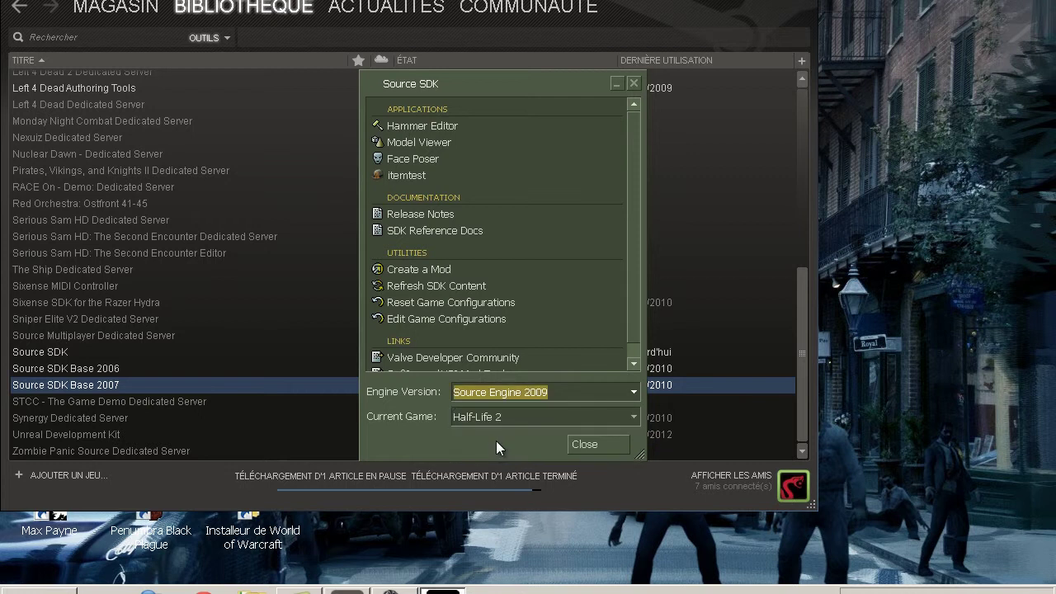
pyautogui.click(495, 392)
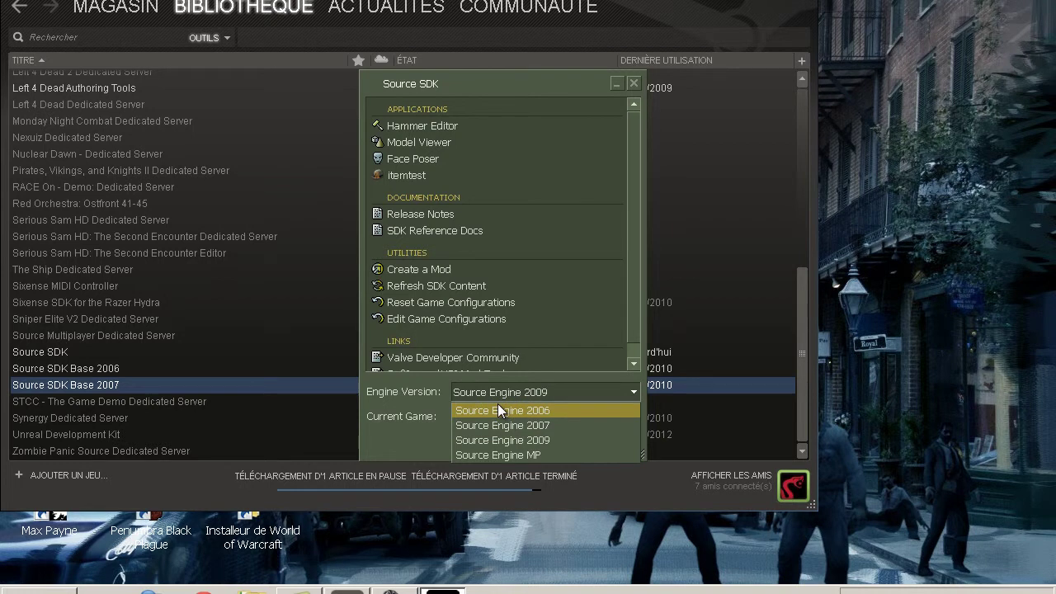
pyautogui.click(505, 399)
pyautogui.click(504, 417)
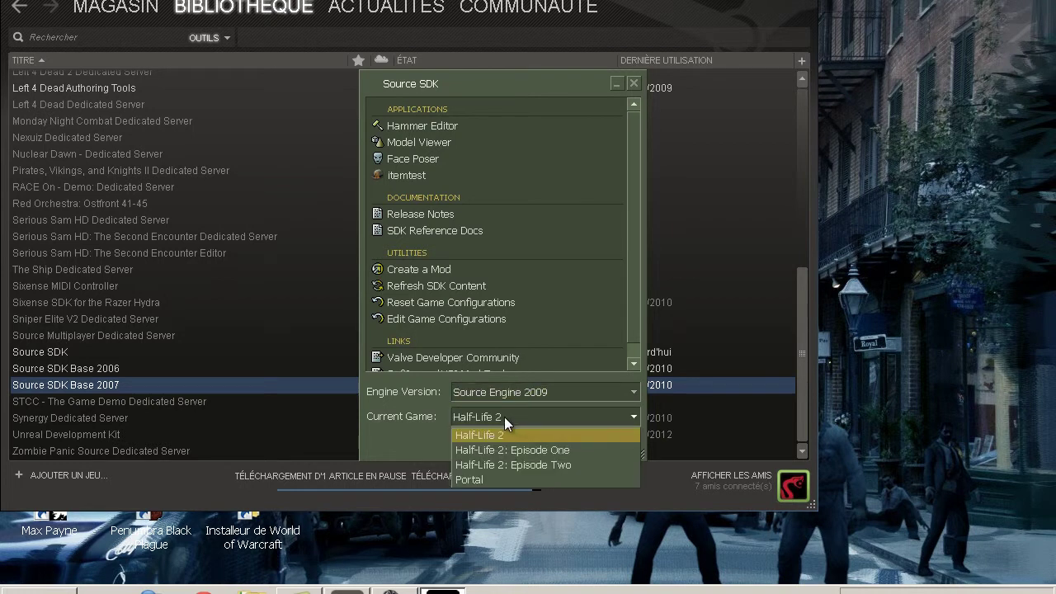
pyautogui.click(499, 478)
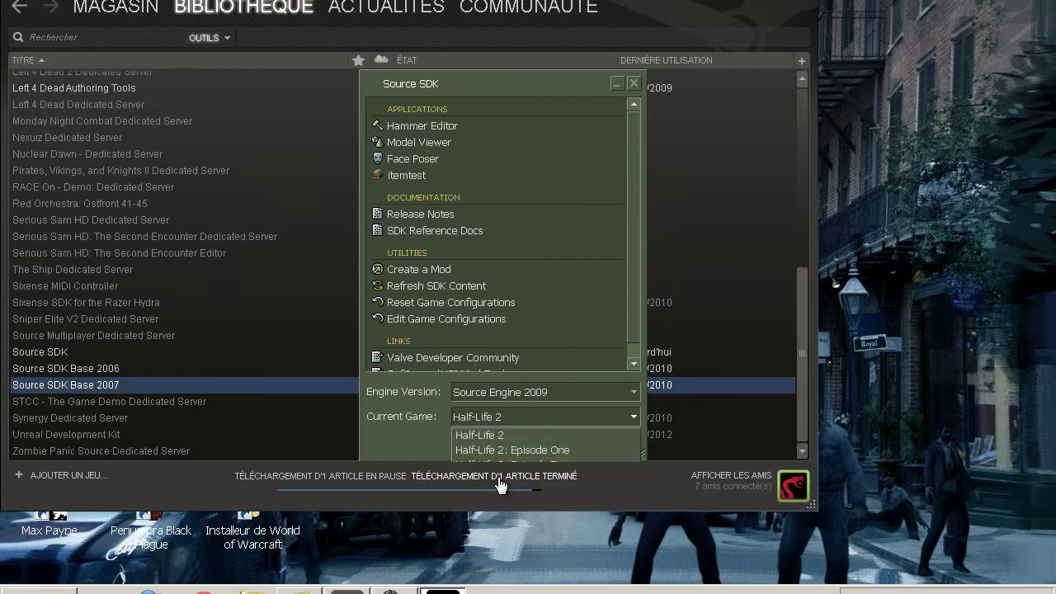
# - Set the engine version to Source Engine MP and view its available games, keeping Portal as the current game
pyautogui.click(519, 392)
pyautogui.click(512, 452)
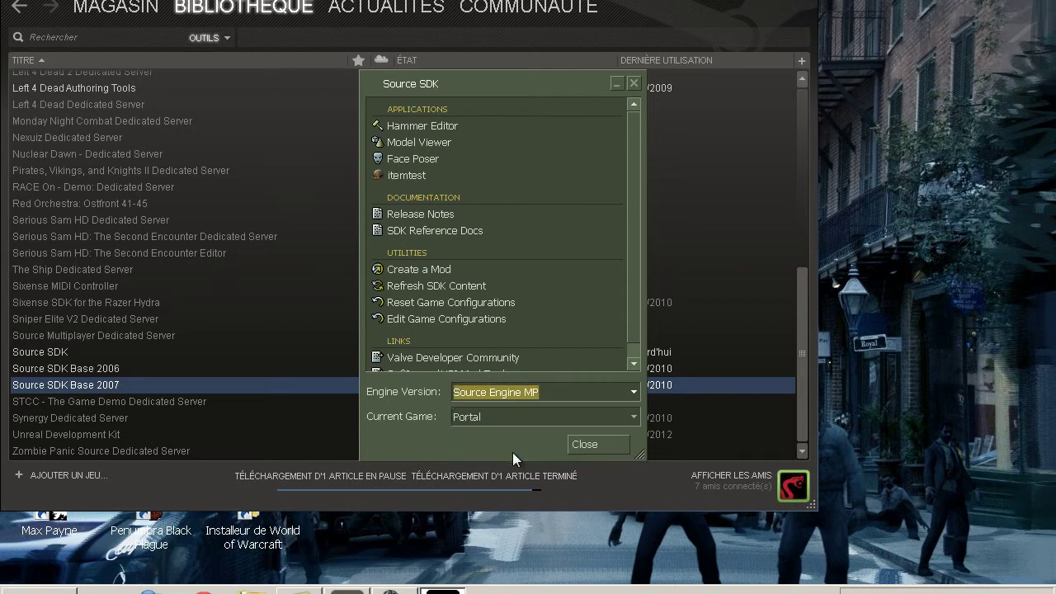
pyautogui.click(499, 420)
pyautogui.click(507, 400)
pyautogui.click(507, 396)
pyautogui.click(497, 390)
pyautogui.click(486, 418)
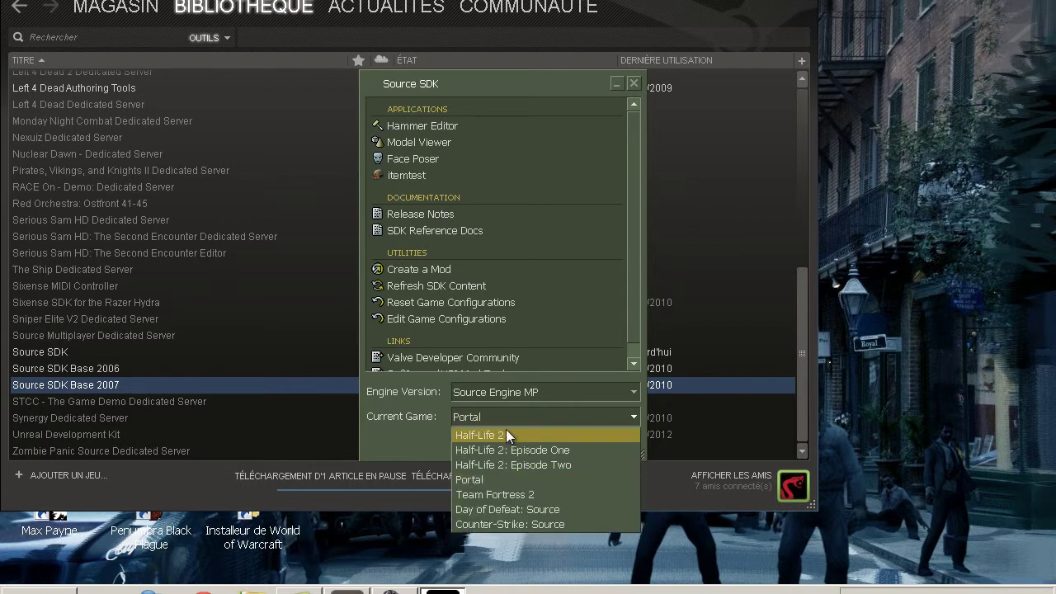
pyautogui.click(417, 416)
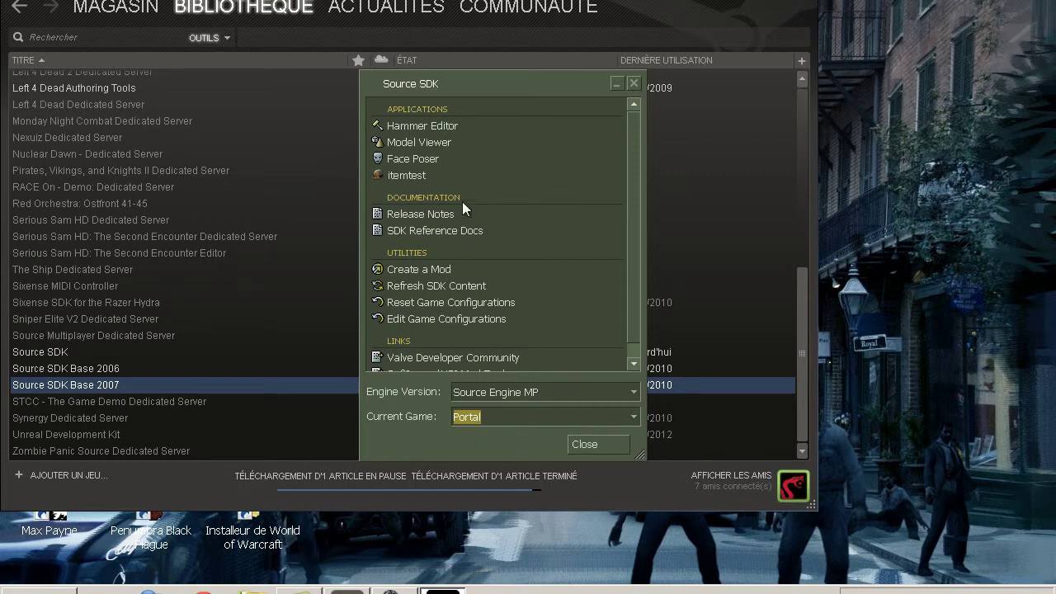
# - Launch Hammer Editor for Portal and create a new map
pyautogui.click(458, 128)
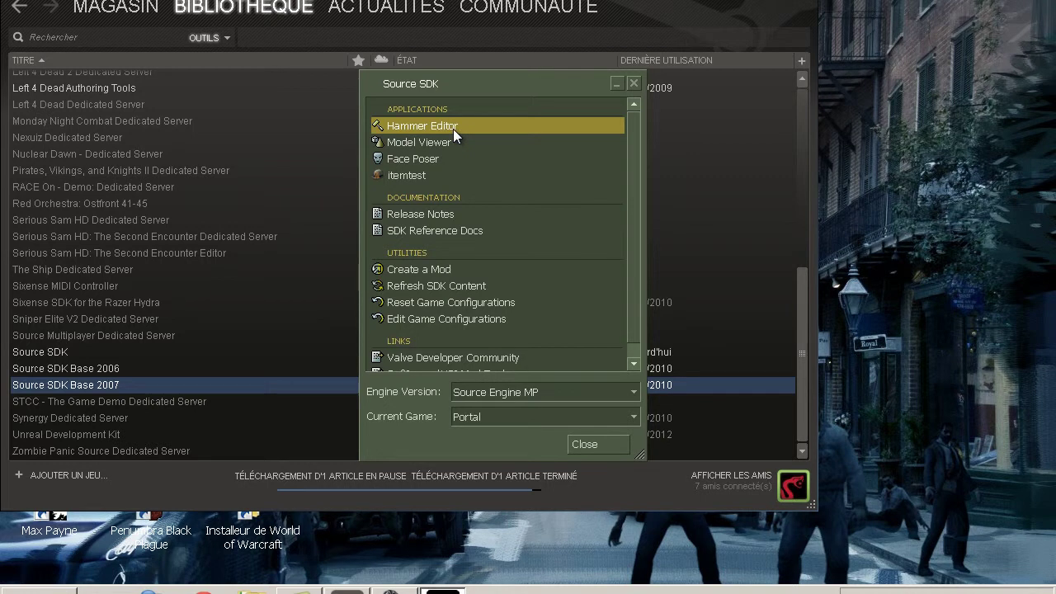
pyautogui.moveTo(453, 81); pyautogui.dragTo(440, 80)
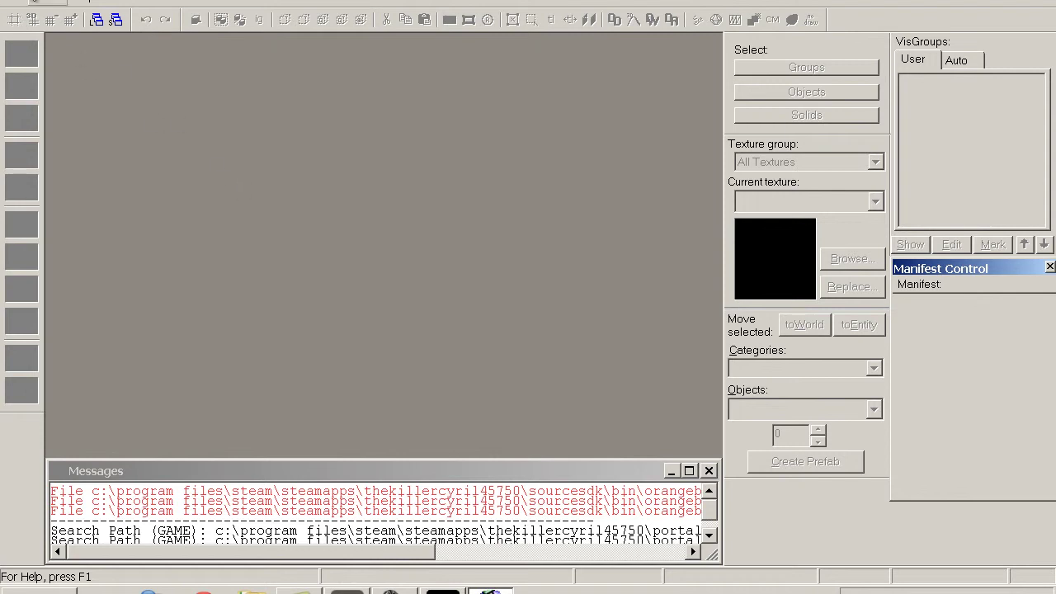
pyautogui.click(18, 3)
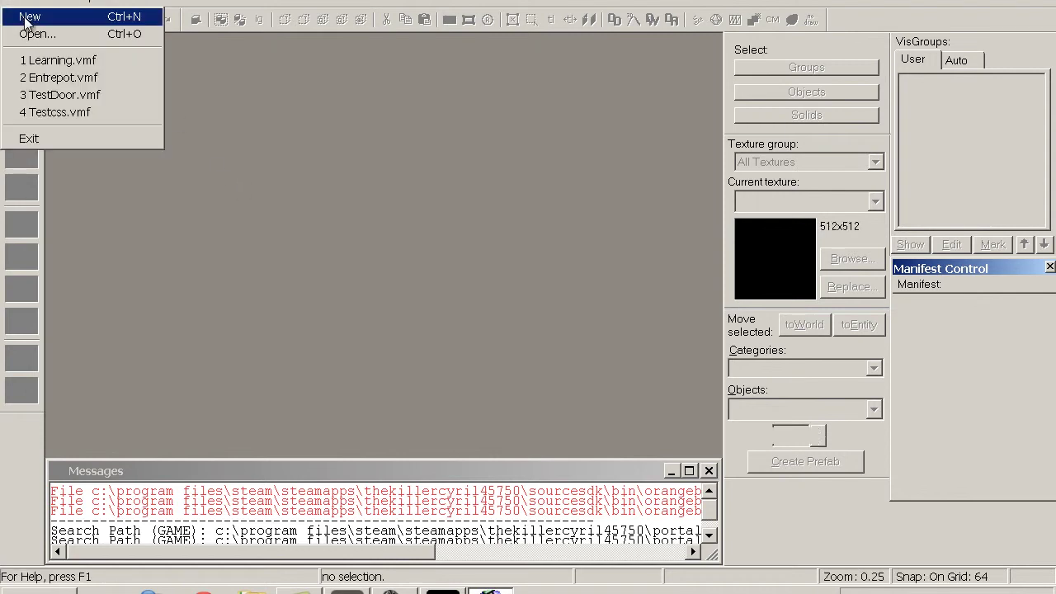
pyautogui.click(24, 18)
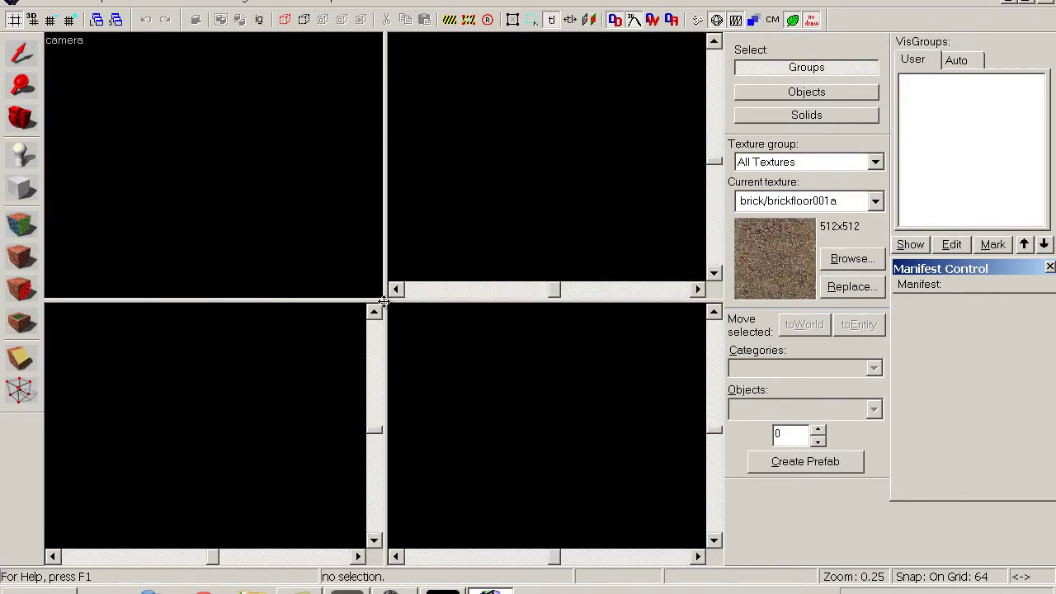
# - Slightly resize the four map viewports, activate the Camera tool, and close Hammer Editor
pyautogui.moveTo(384, 301); pyautogui.dragTo(389, 302)
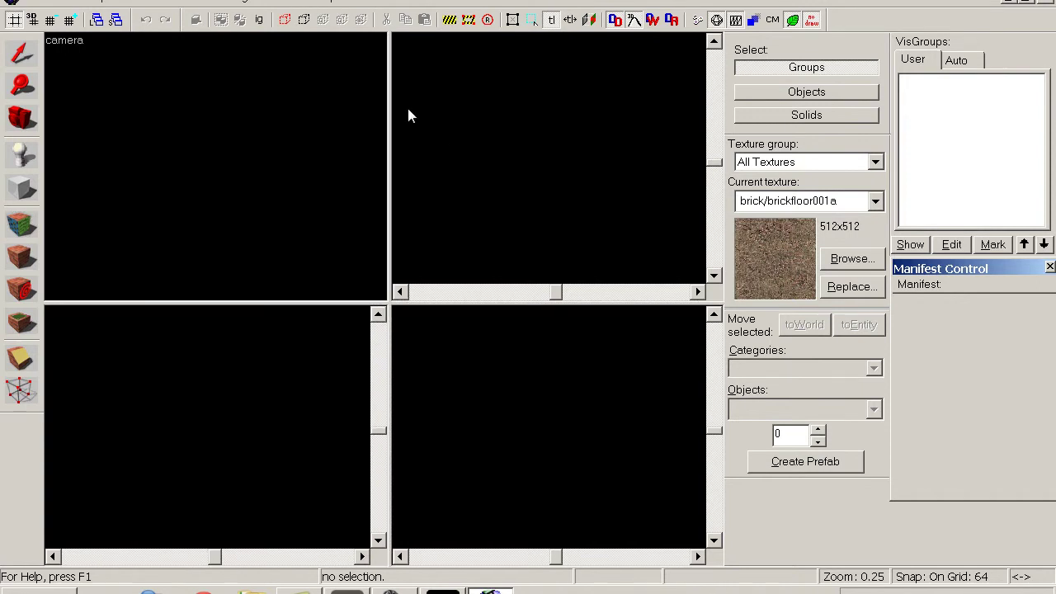
pyautogui.click(21, 118)
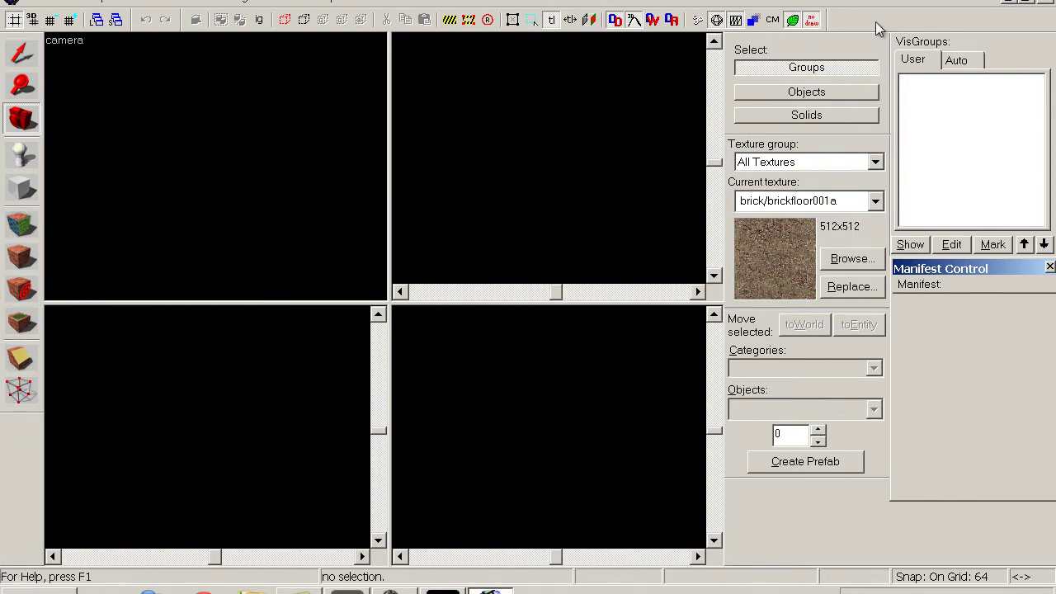
pyautogui.click(1048, 2)
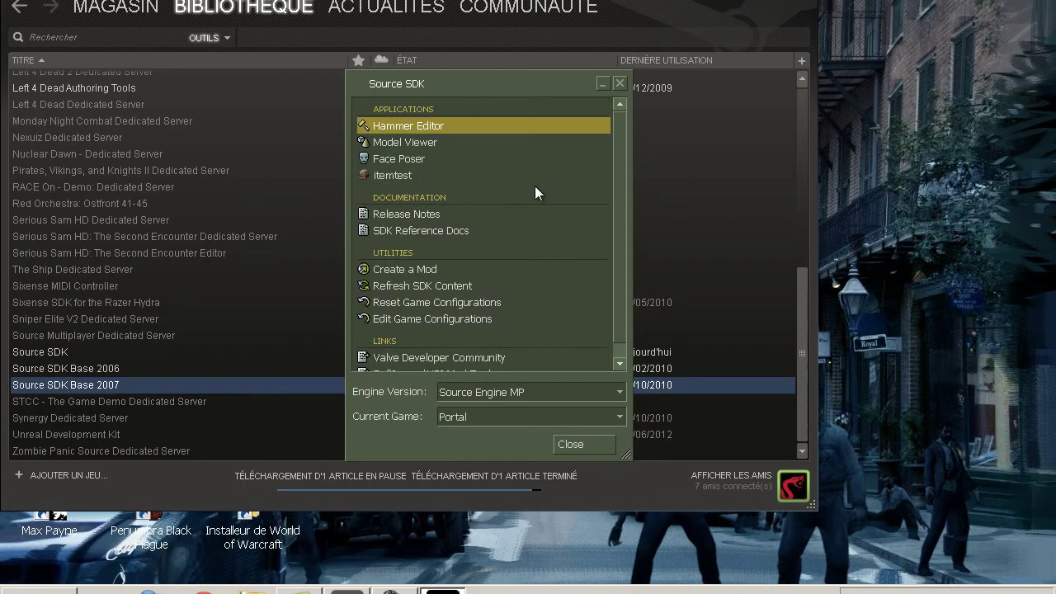
# - Launch Model Viewer for Portal and load the camera model from the Combine_Camera folder
pyautogui.scroll(-1, 453, 334)
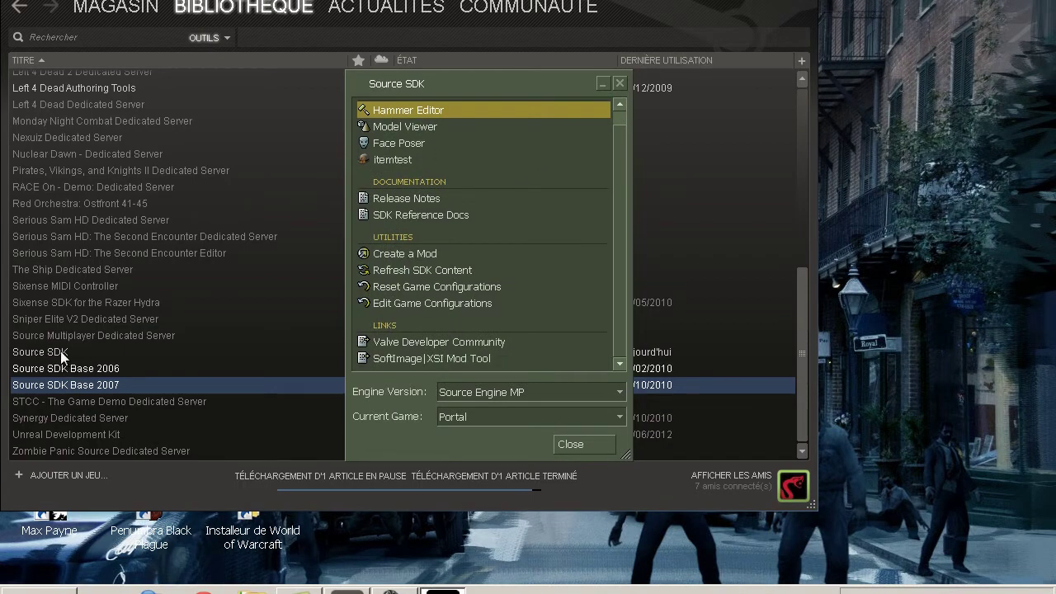
pyautogui.click(426, 126)
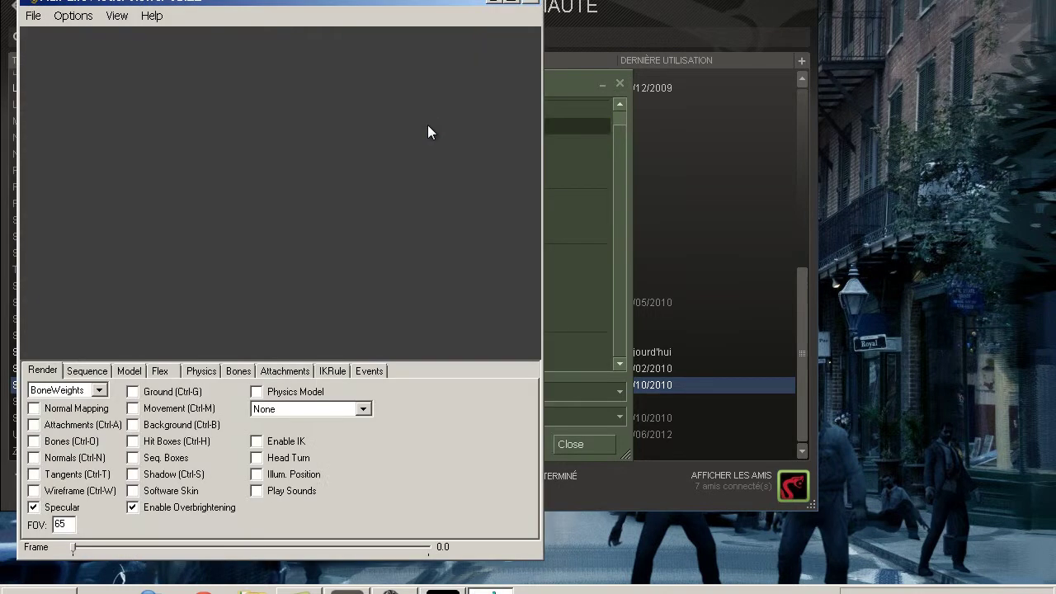
pyautogui.click(33, 15)
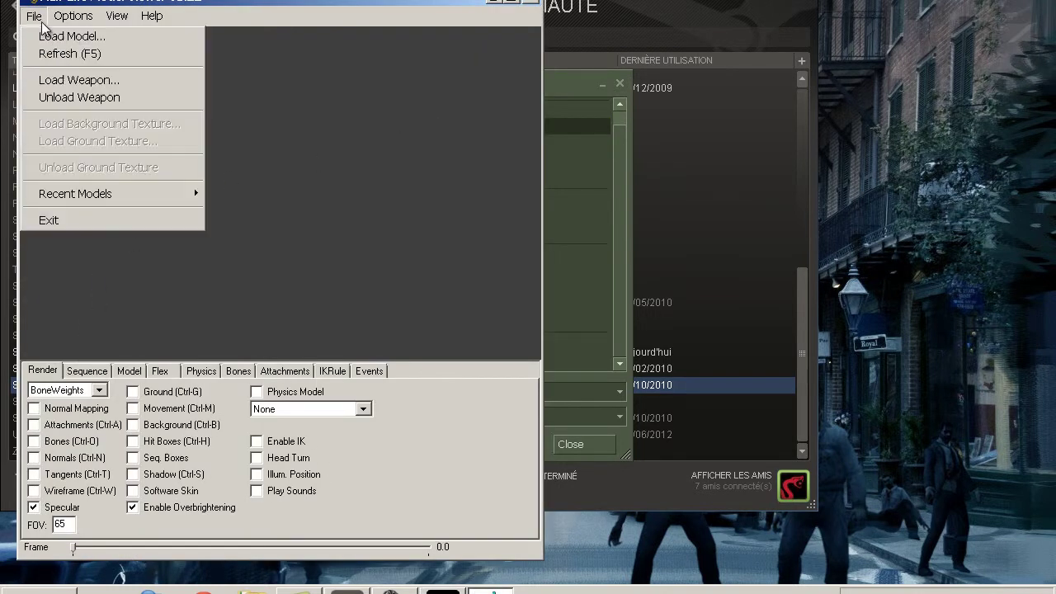
pyautogui.click(49, 37)
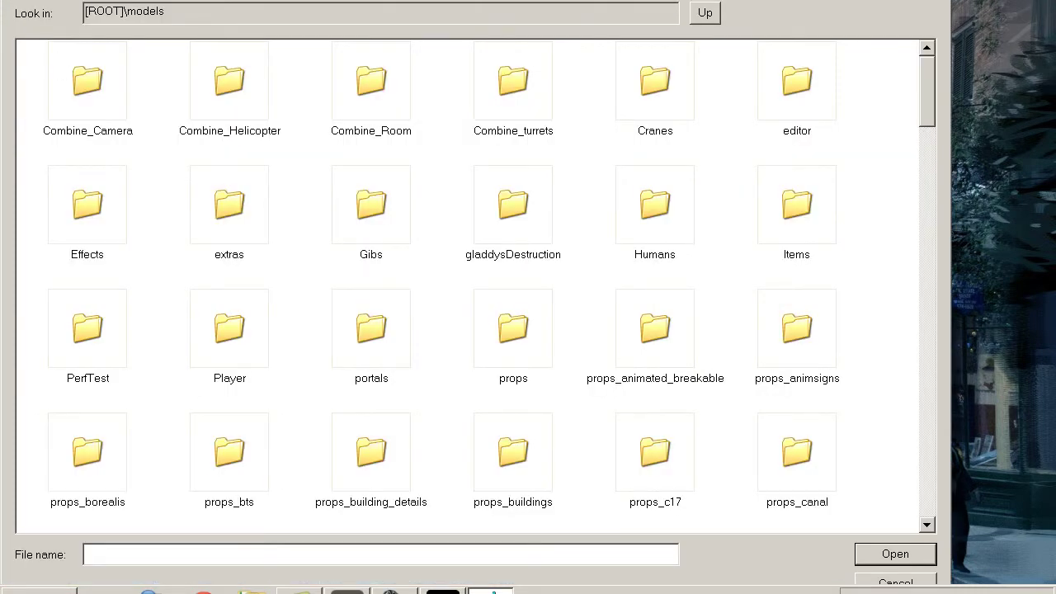
pyautogui.press('Escape')
pyautogui.click(35, 17)
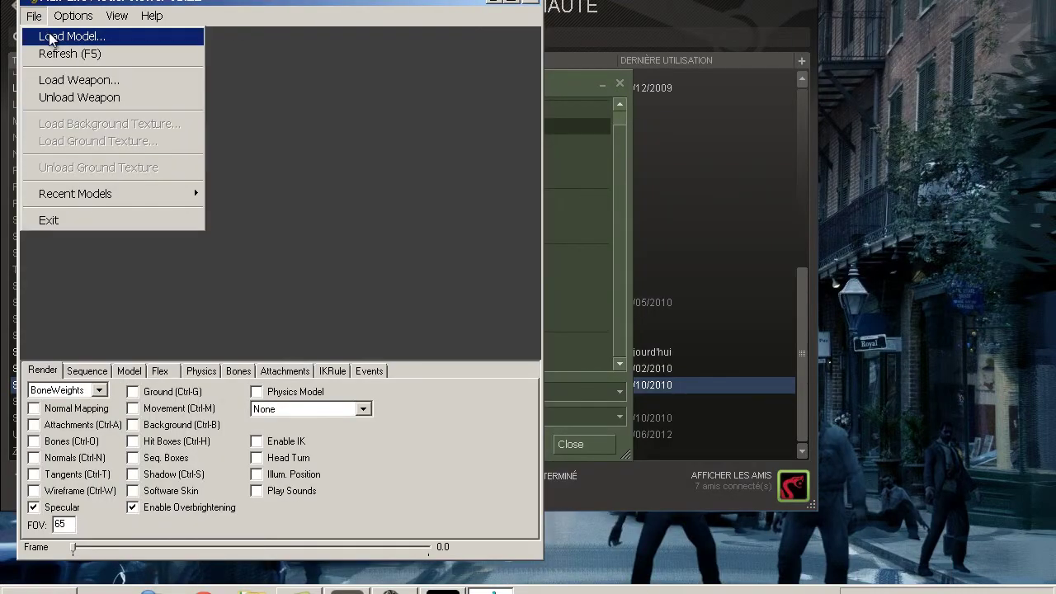
pyautogui.click(49, 37)
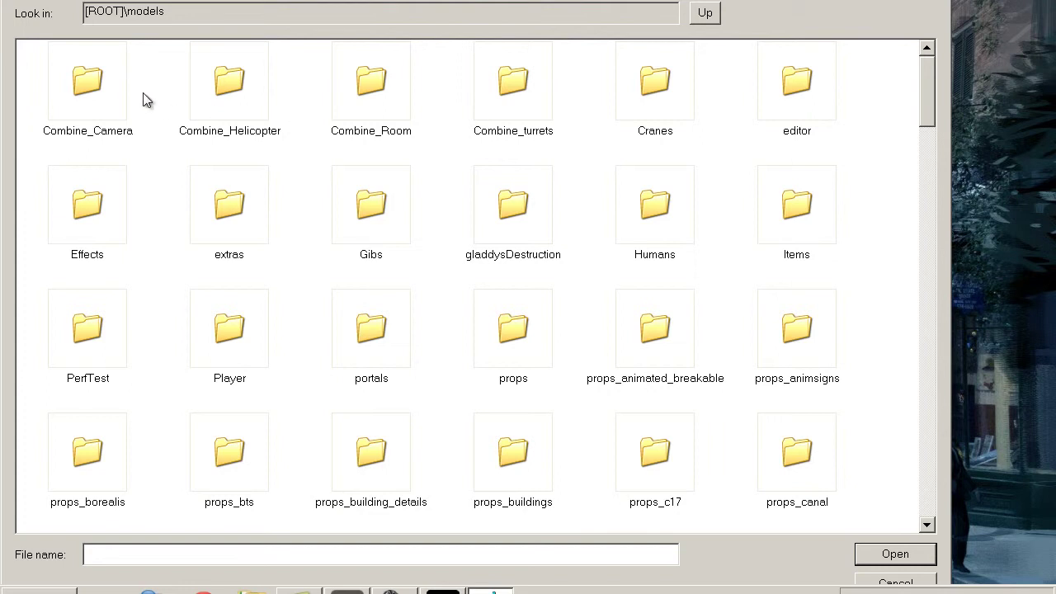
pyautogui.doubleClick(116, 82)
pyautogui.doubleClick(113, 83)
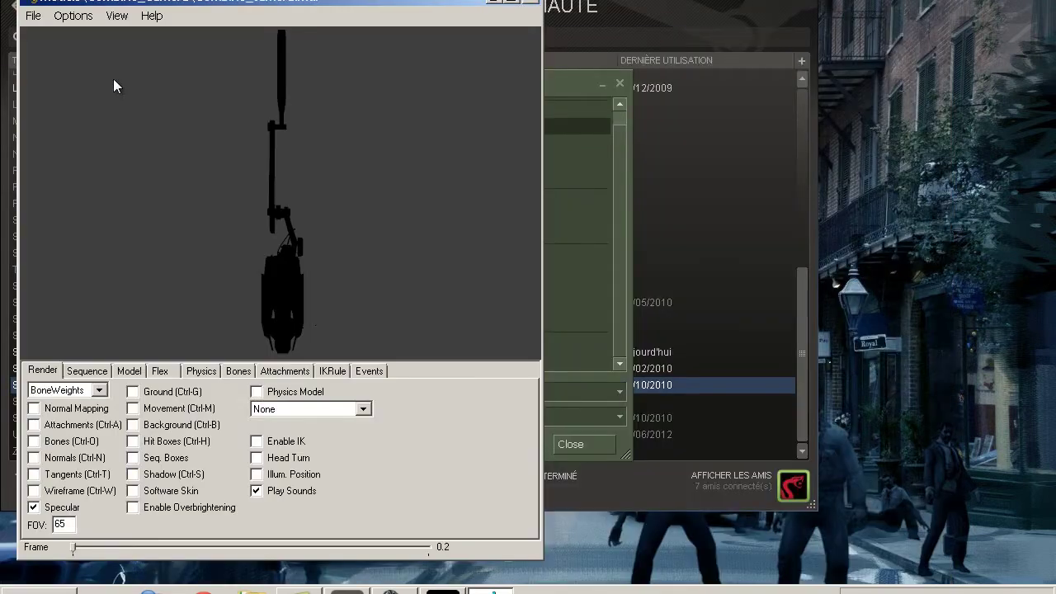
# - Rotate the loaded camera model to inspect it from several angles, and close Model Viewer
pyautogui.moveTo(322, 263); pyautogui.dragTo(299, 269)
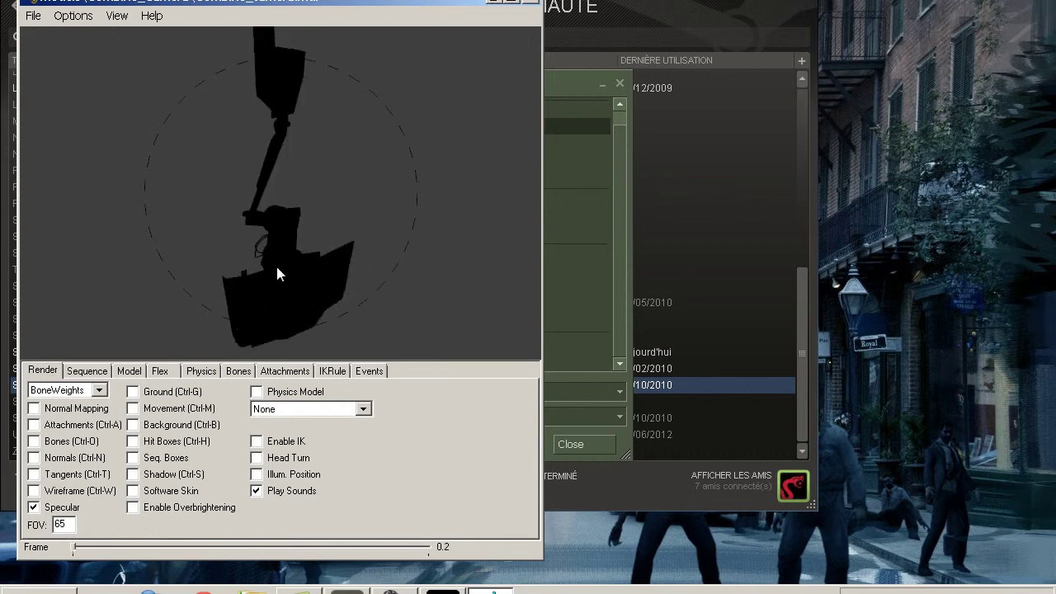
pyautogui.moveTo(235, 268); pyautogui.dragTo(390, 231)
pyautogui.moveTo(353, 261); pyautogui.dragTo(393, 321)
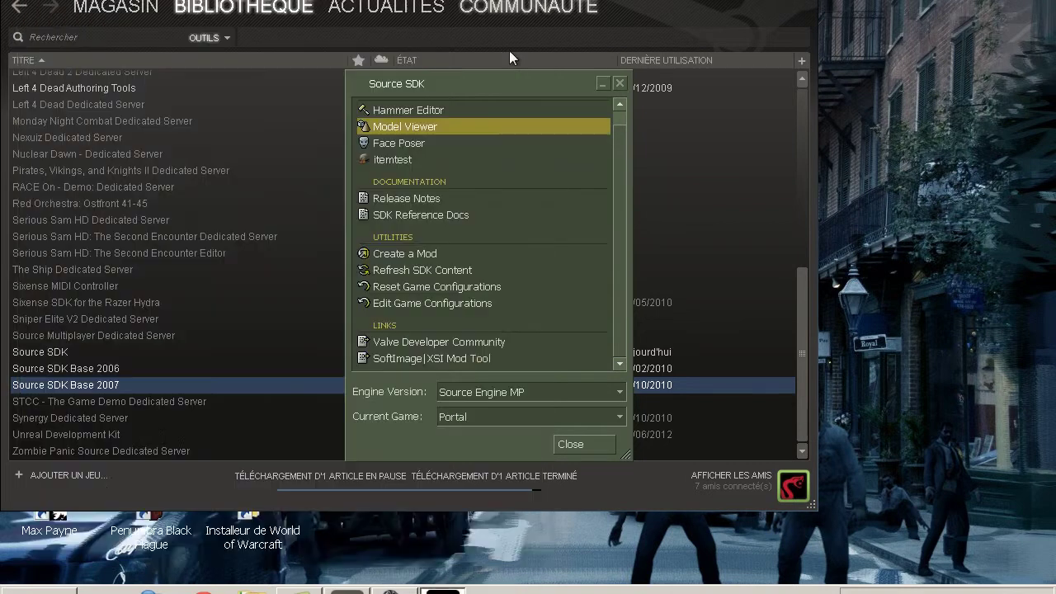
pyautogui.click(532, 6)
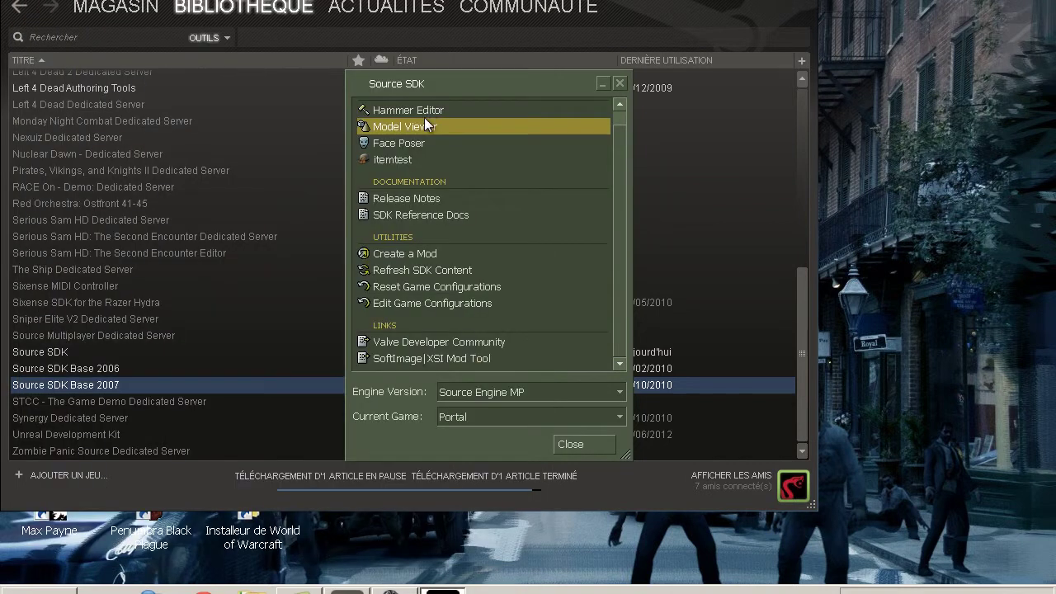
# - Launch Face Poser and load the first model in the Combine_Helicopter folder
pyautogui.doubleClick(430, 143)
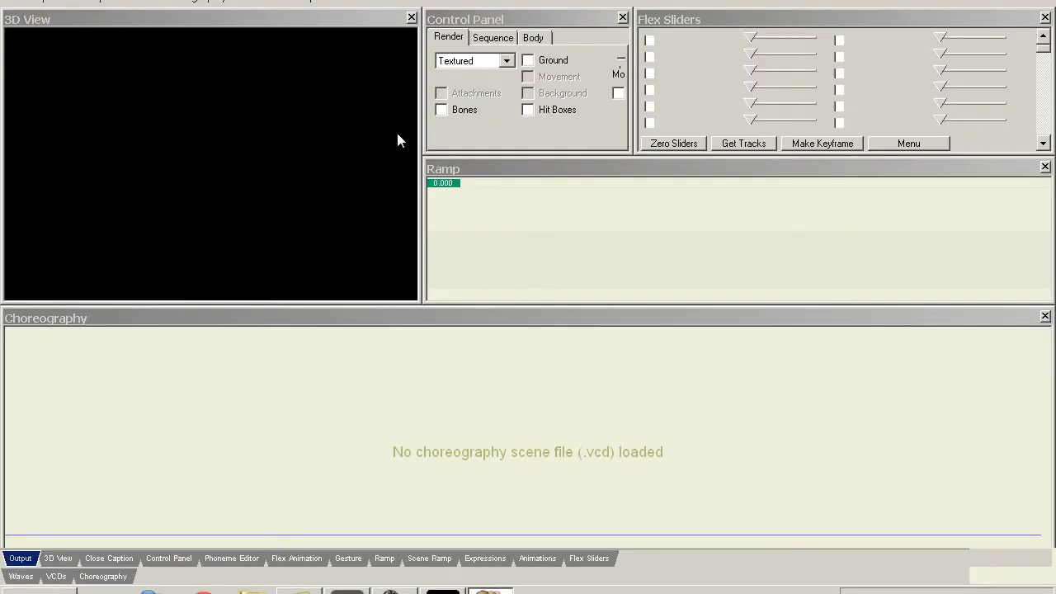
pyautogui.click(12, 2)
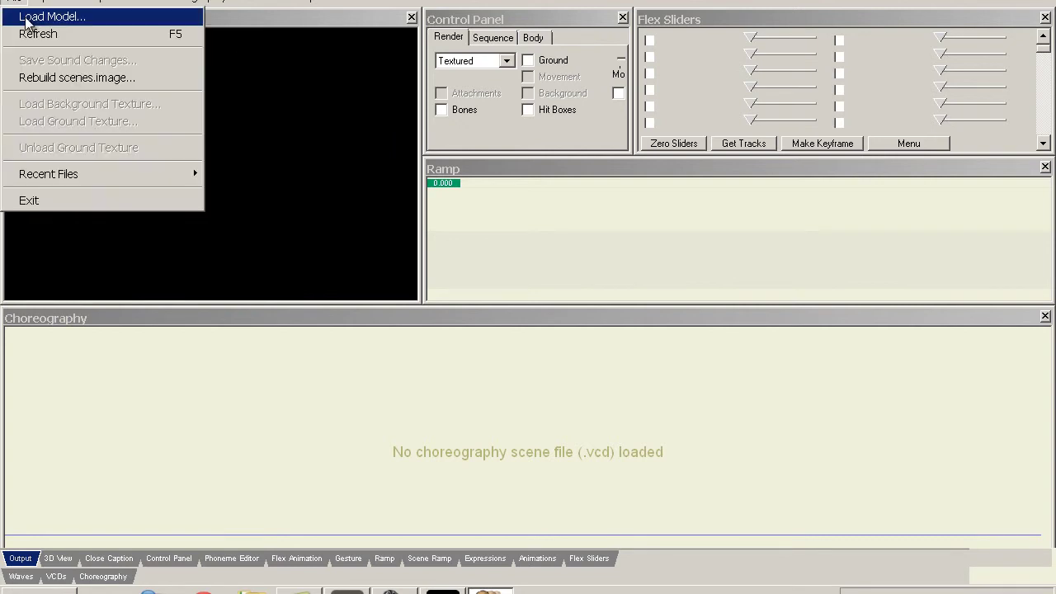
pyautogui.click(25, 18)
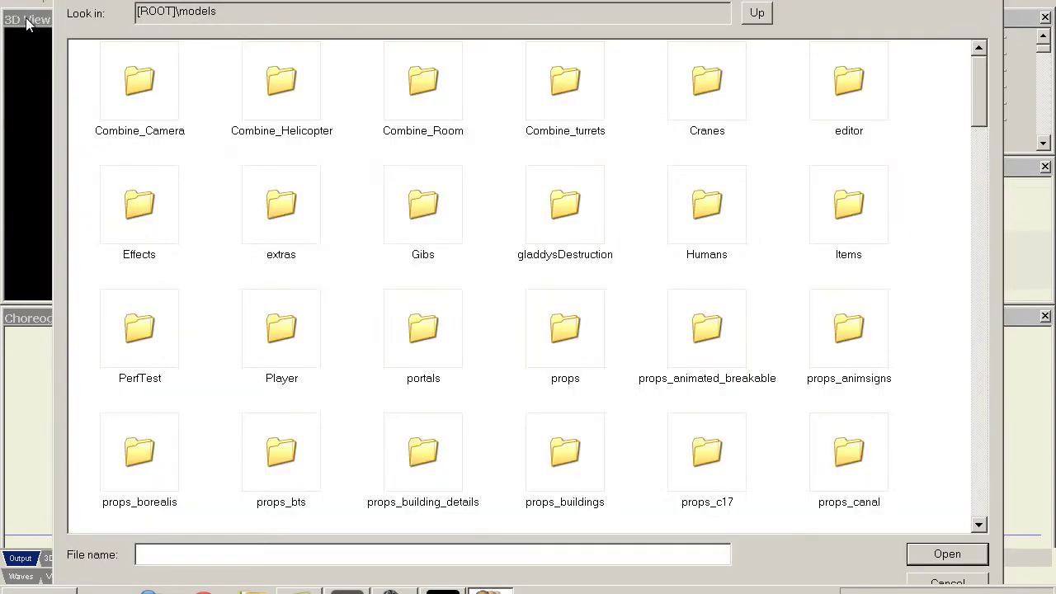
pyautogui.click(153, 102)
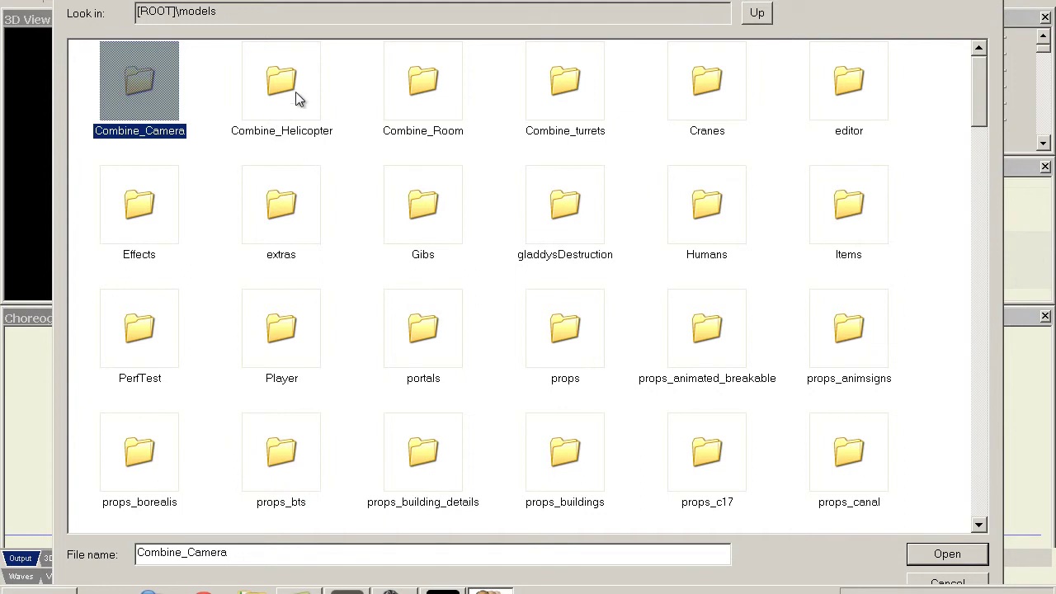
pyautogui.doubleClick(293, 108)
pyautogui.doubleClick(157, 71)
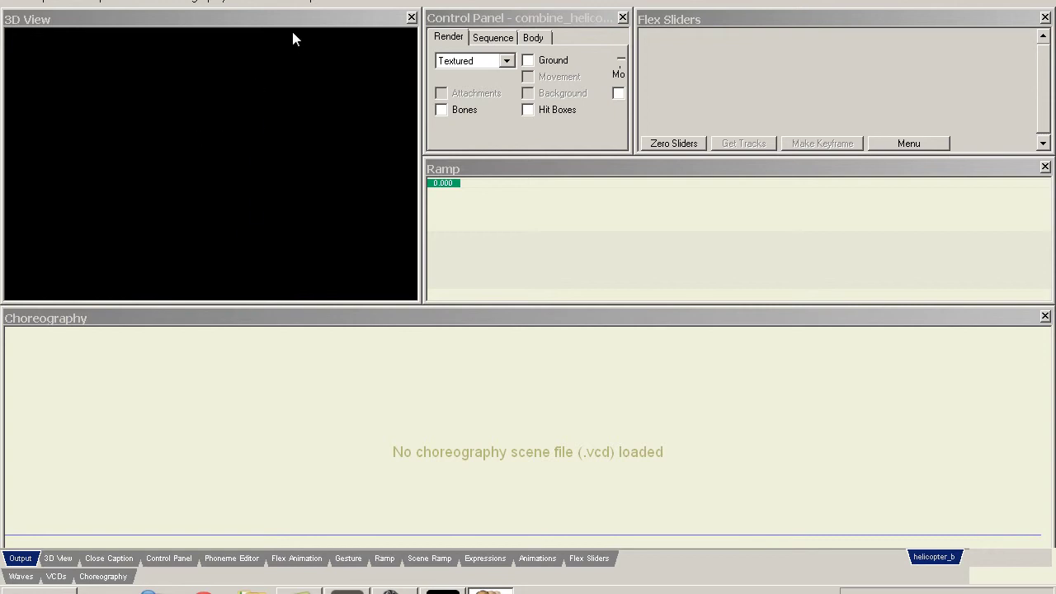
# - Activate Face Poser's 3D View, look over the Options and Expression commands, and close Face Poser
pyautogui.click(58, 558)
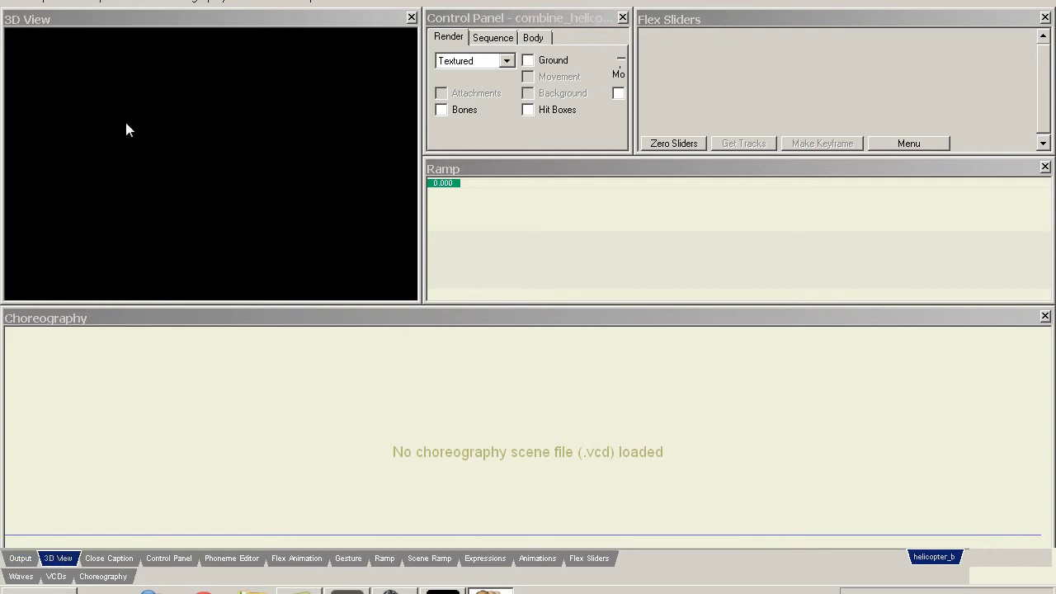
pyautogui.click(43, 1)
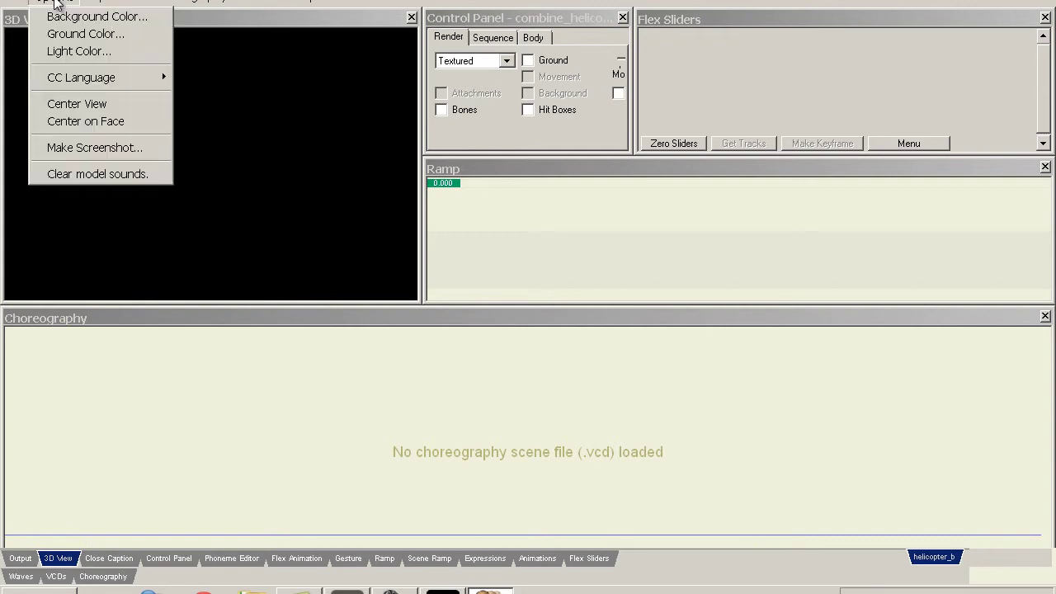
pyautogui.moveTo(105, 1)
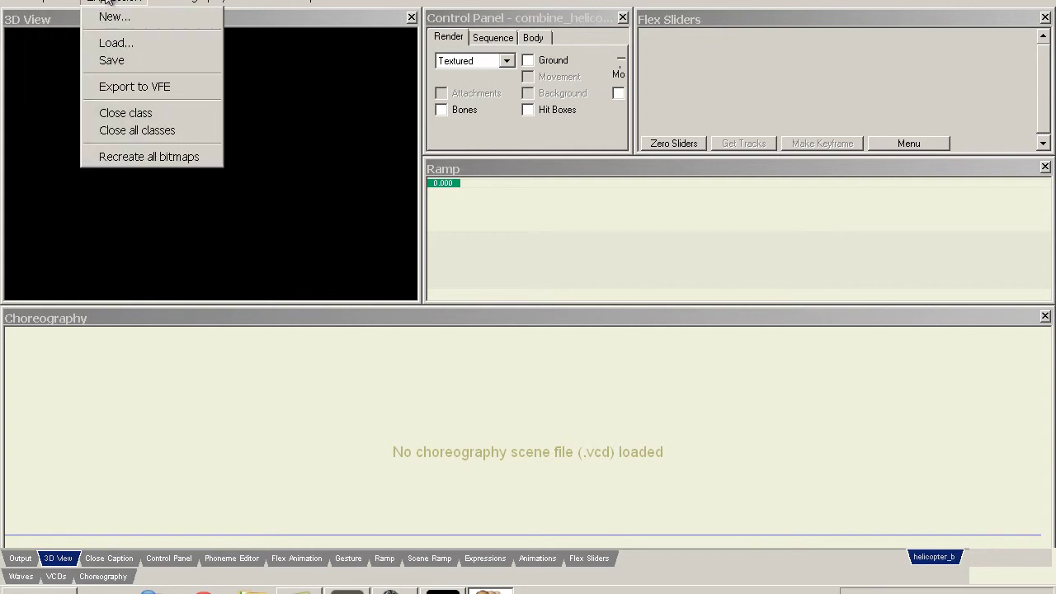
pyautogui.click(66, 1)
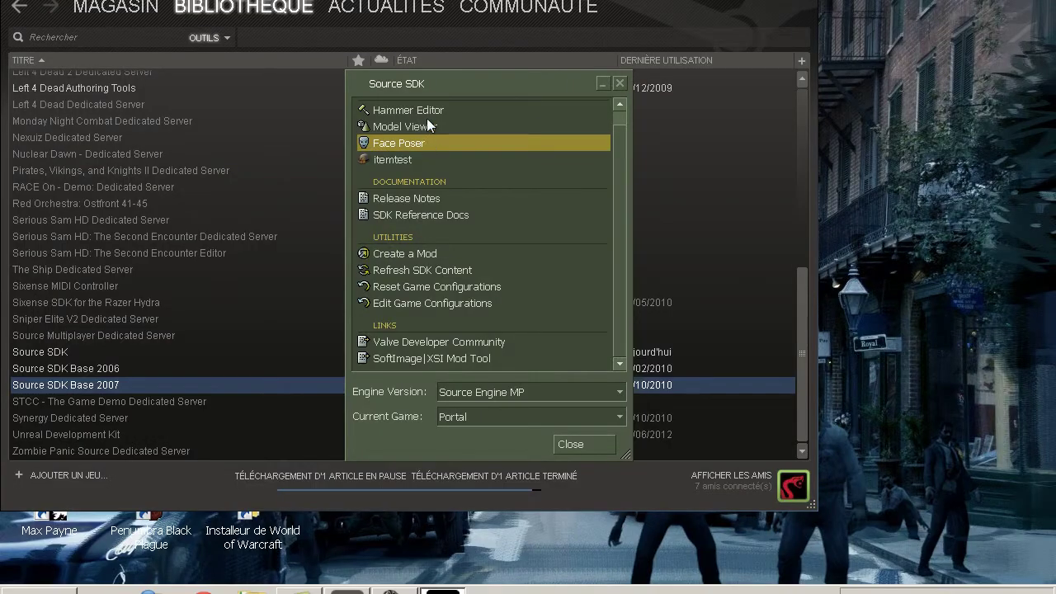
# - Launch itemtest to view the item's global parameters, and cancel it without creating an item
pyautogui.click(415, 125)
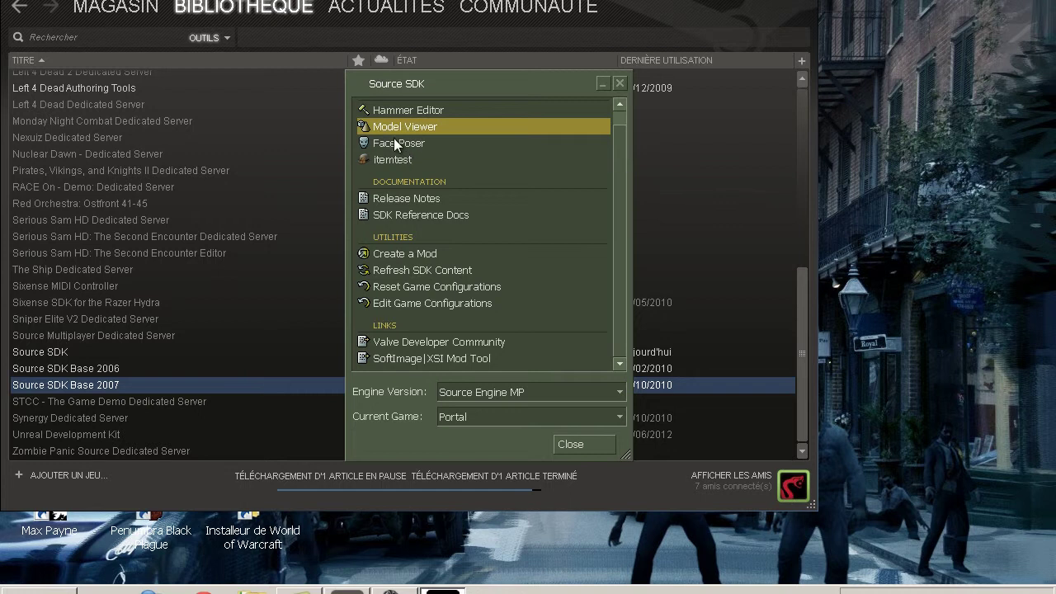
pyautogui.click(394, 139)
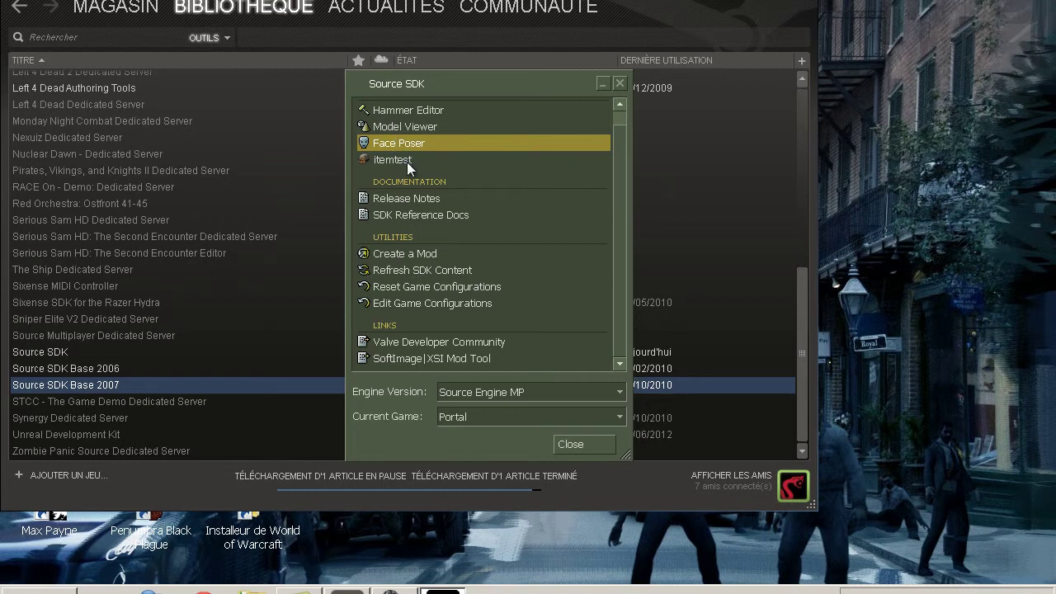
pyautogui.click(407, 162)
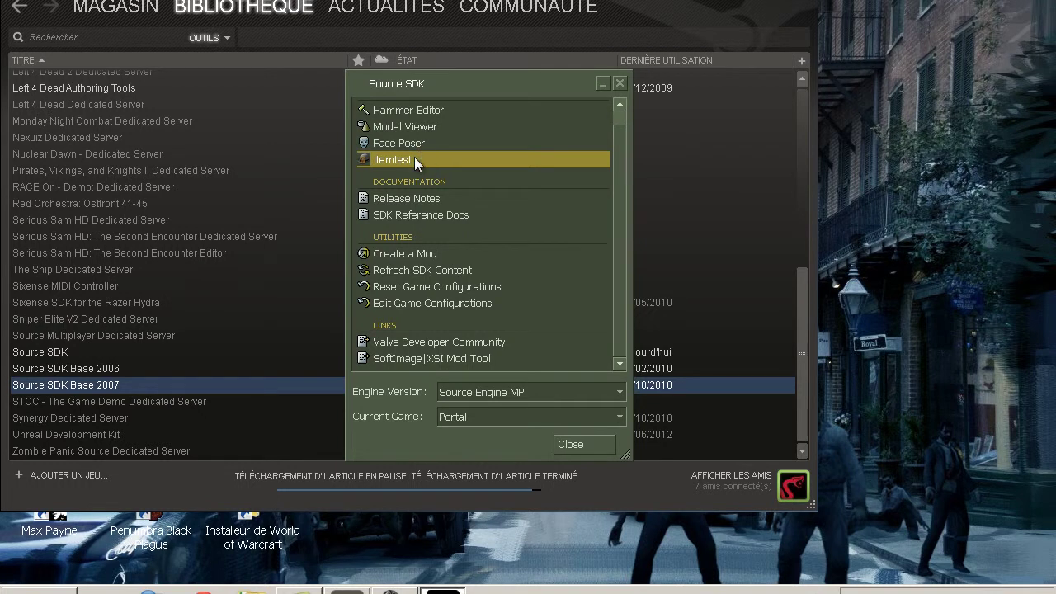
pyautogui.doubleClick(414, 160)
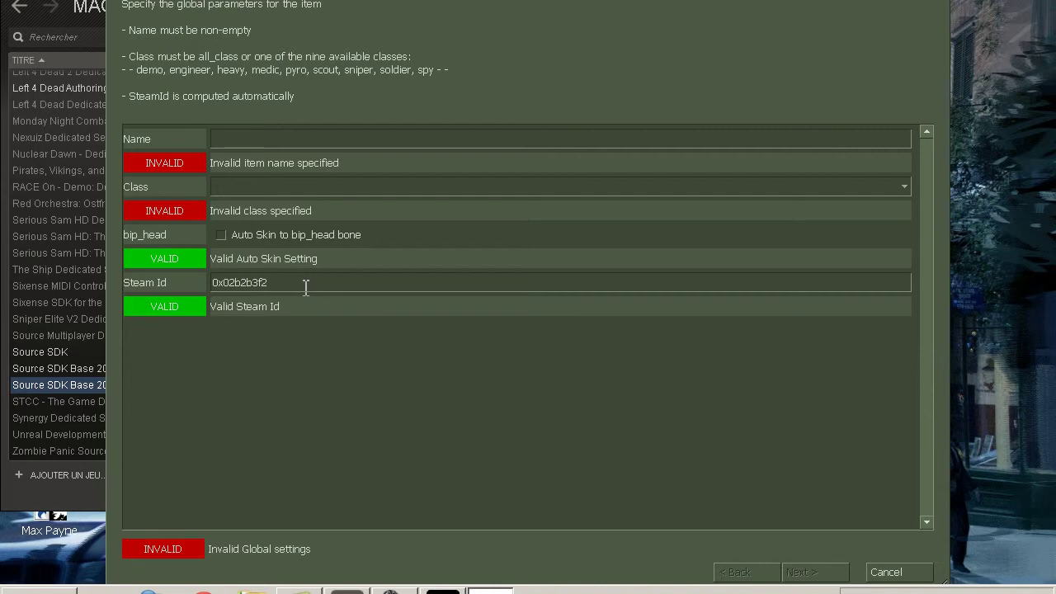
pyautogui.click(898, 572)
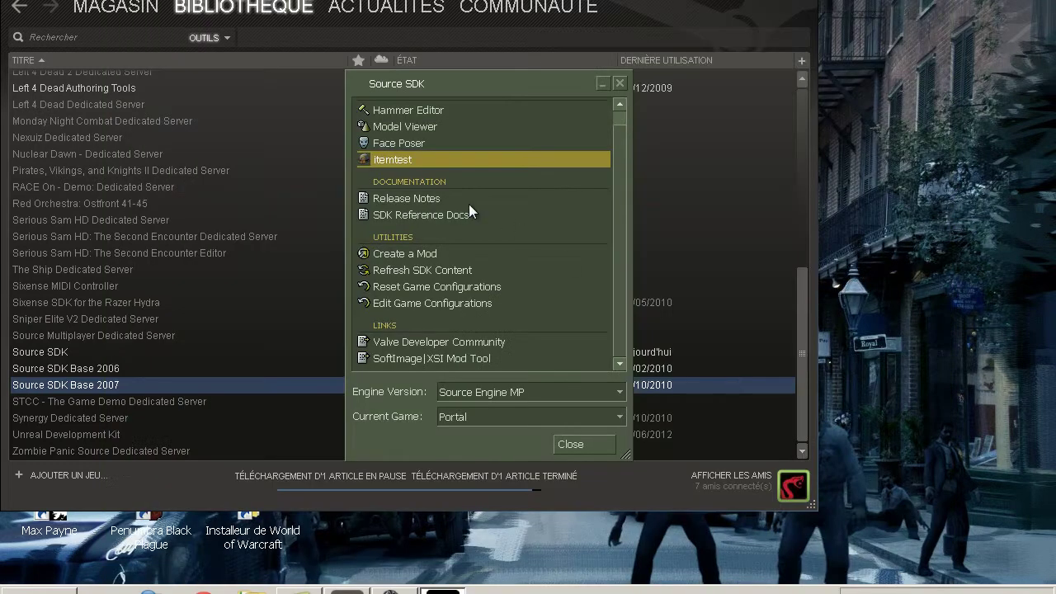
pyautogui.doubleClick(397, 160)
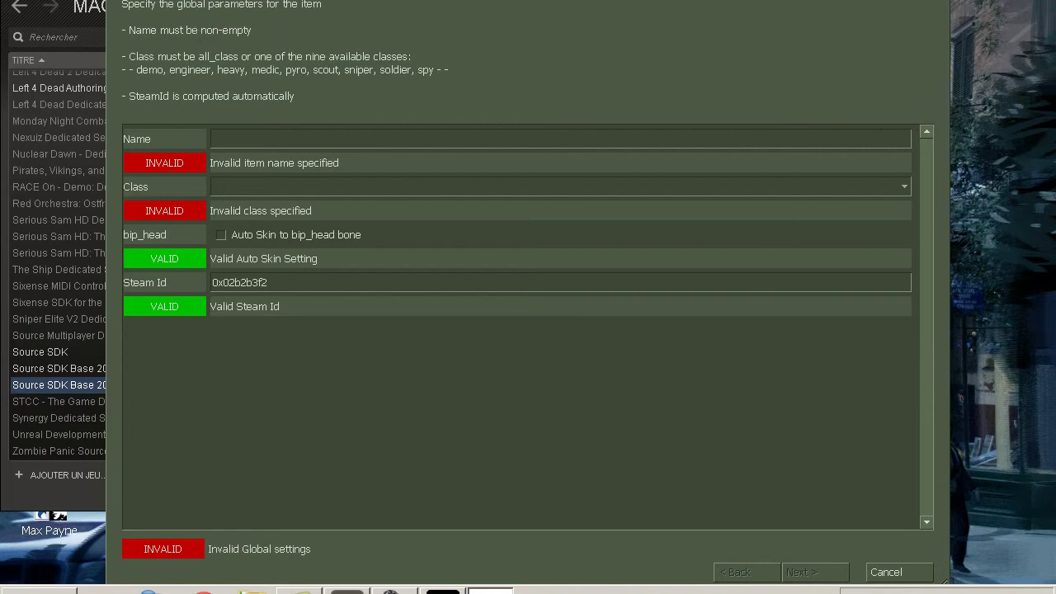
pyautogui.press('Escape')
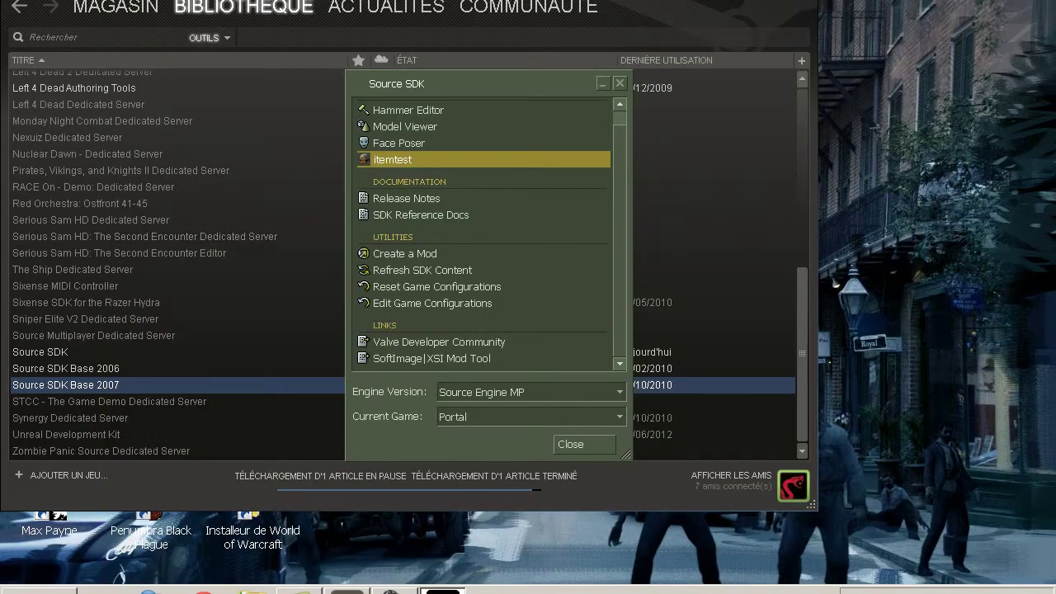
# - Open the Release Notes from the Source SDK documentation entries
pyautogui.click(438, 201)
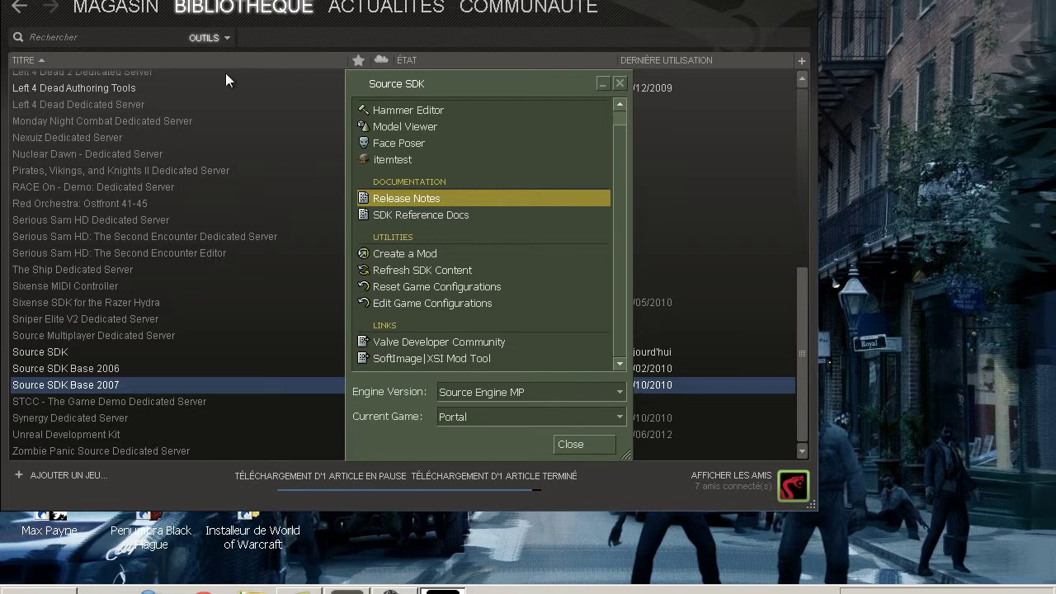
pyautogui.scroll(1, 437, 140)
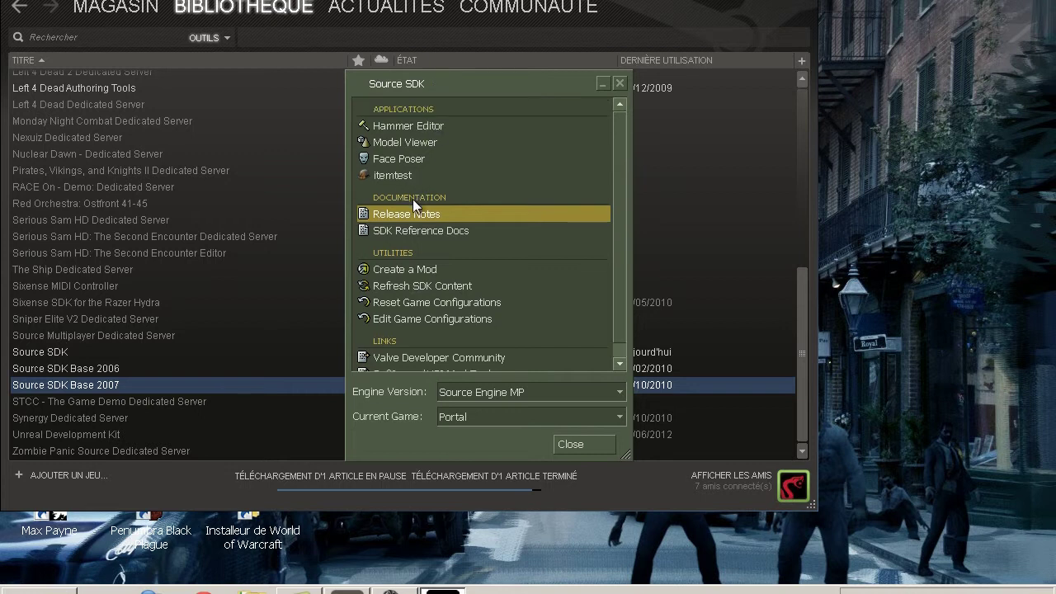
pyautogui.scroll(-1, 413, 199)
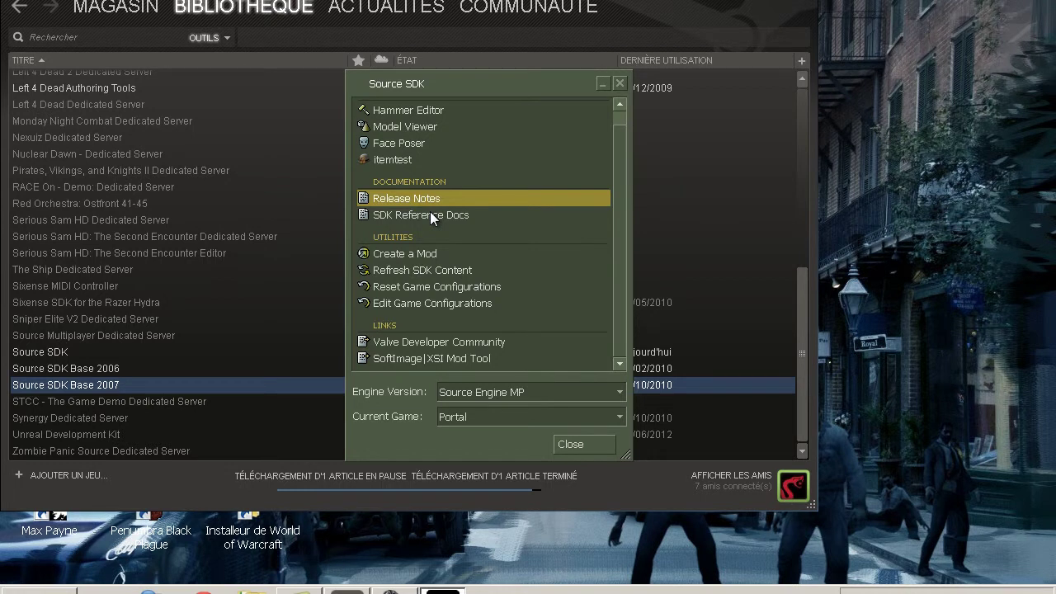
pyautogui.doubleClick(417, 196)
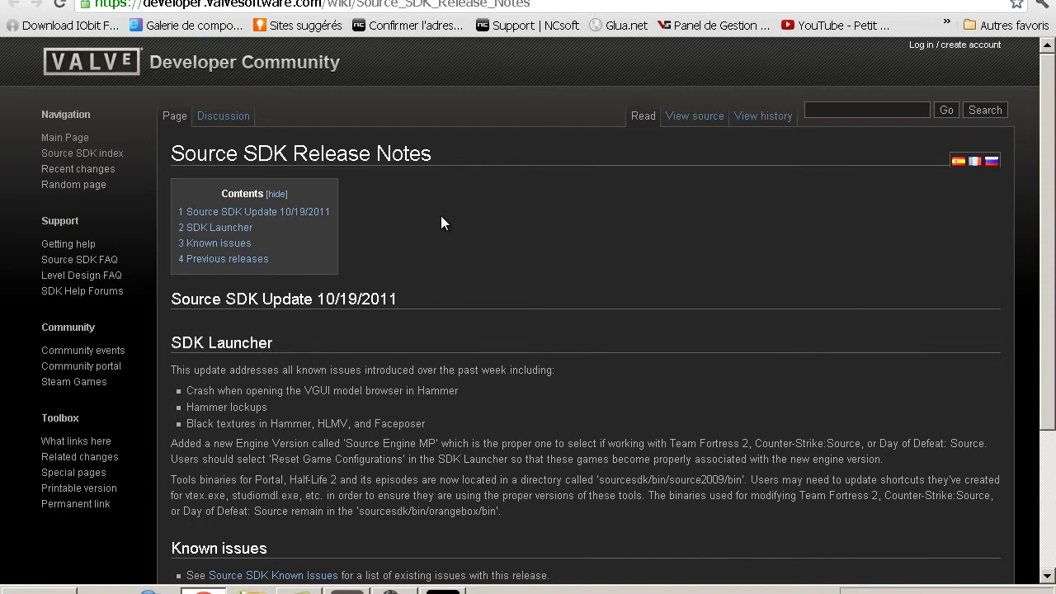
# - Read through the Source SDK Release Notes page, including its SDK Launcher section
pyautogui.scroll(-1, 440, 223)
pyautogui.scroll(-2, 347, 316)
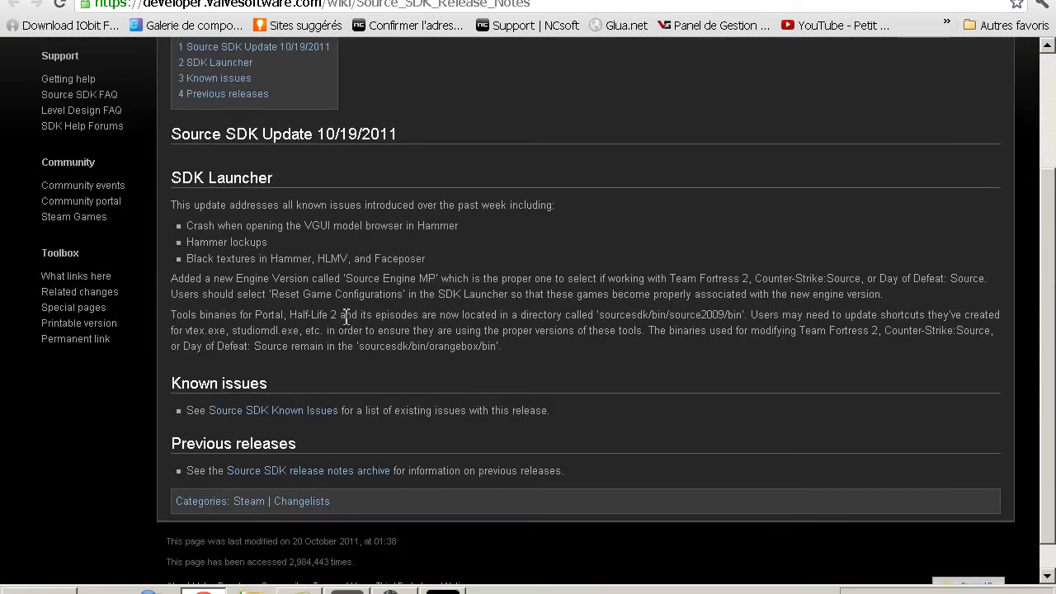
pyautogui.scroll(2, 343, 317)
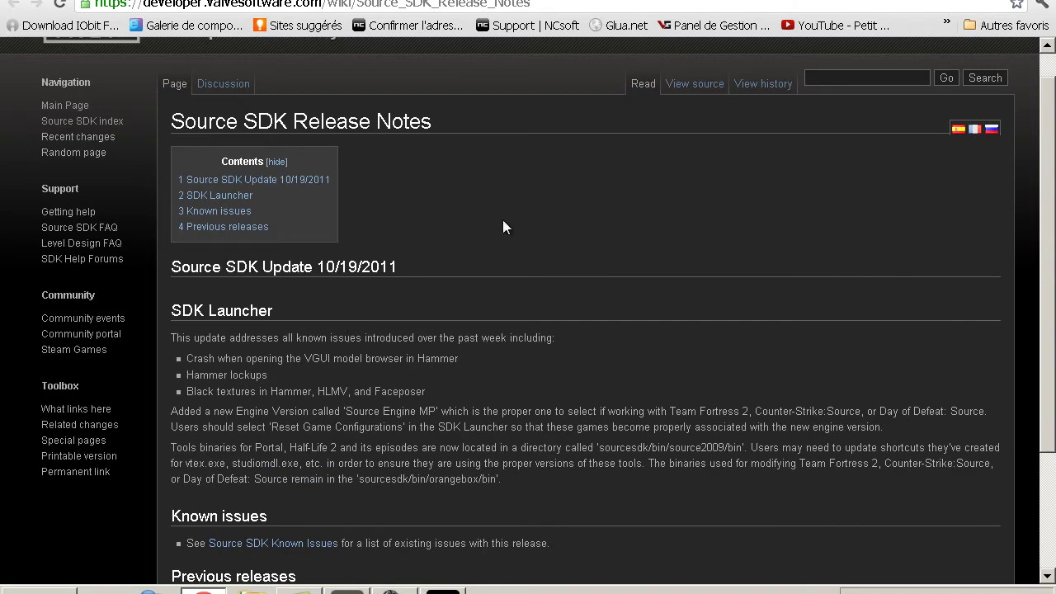
pyautogui.click(221, 196)
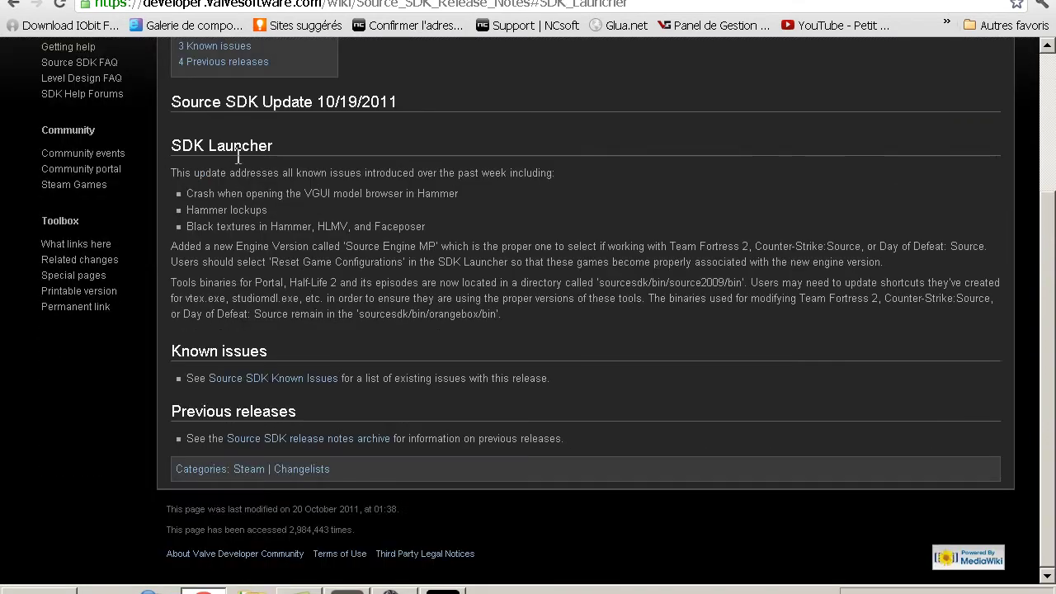
pyautogui.scroll(2, 522, 167)
pyautogui.scroll(-1, 519, 165)
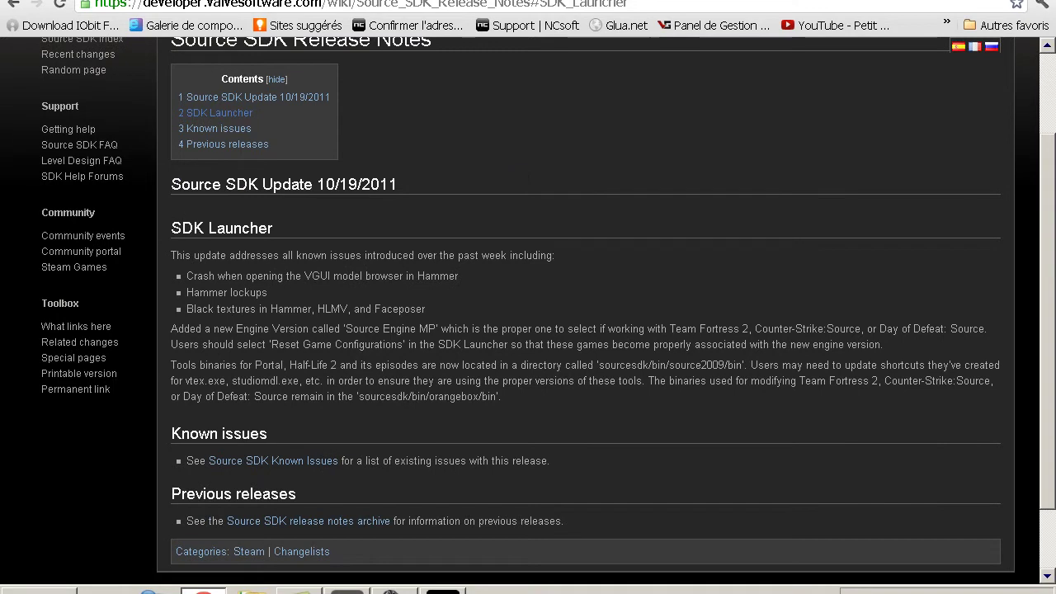
pyautogui.scroll(1, 549, 308)
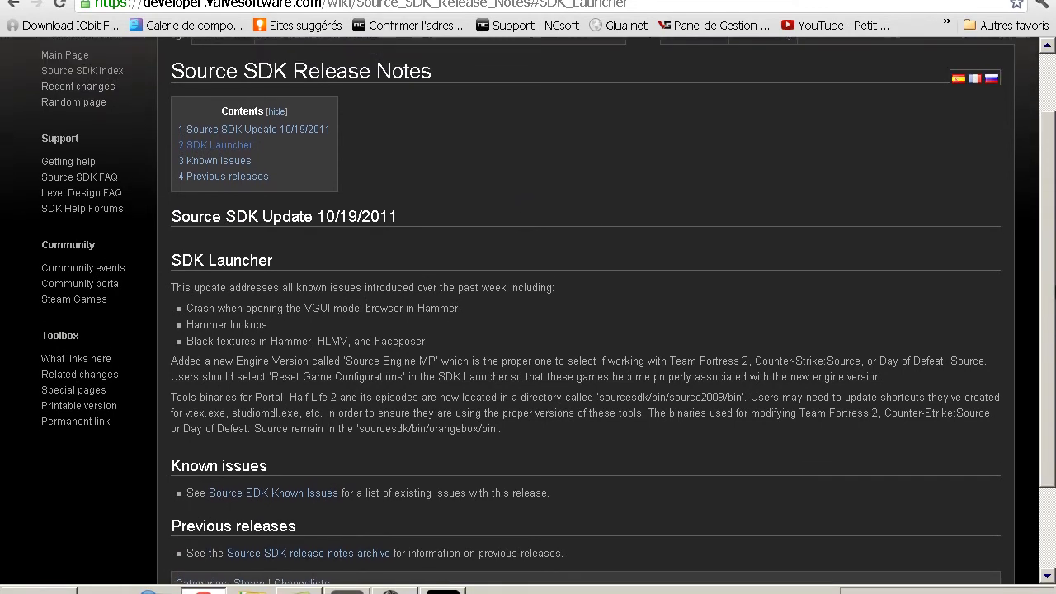
# - Switch the Source SDK Release Notes page to its French version and read through it
pyautogui.scroll(1, 549, 307)
pyautogui.click(974, 87)
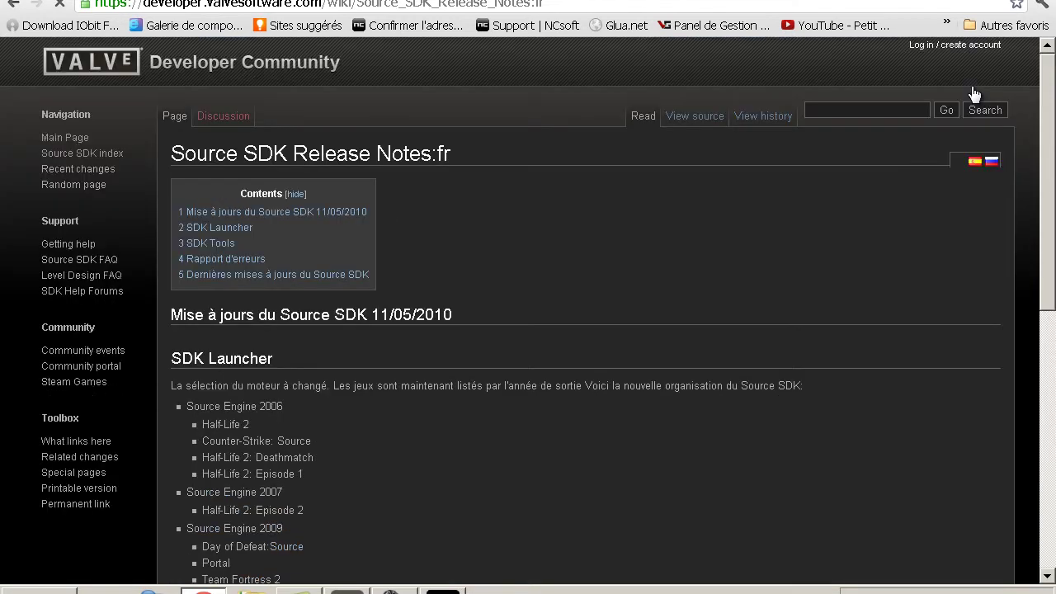
pyautogui.scroll(-3, 690, 248)
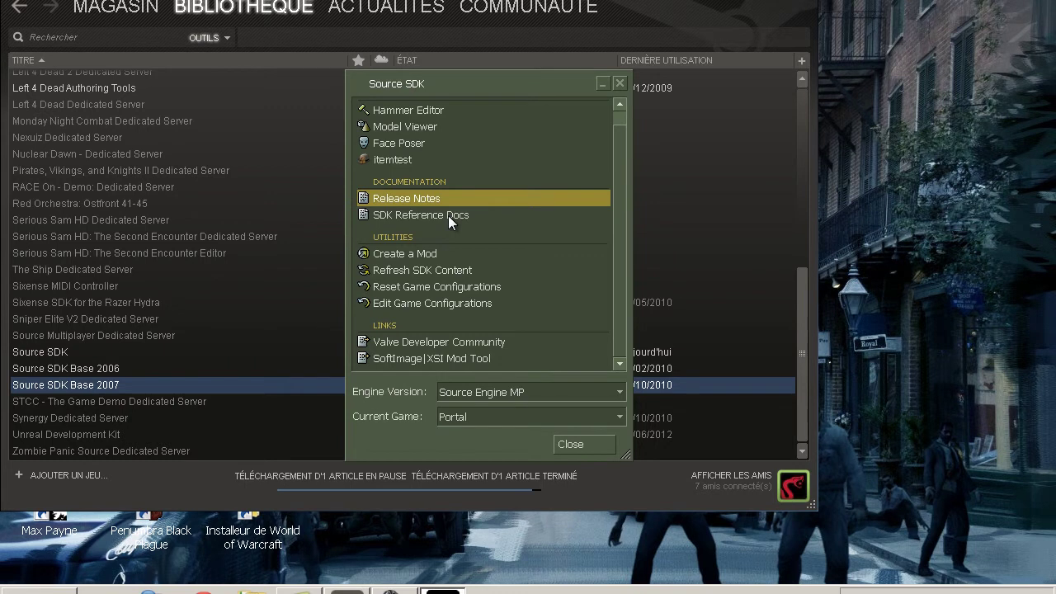
# - Open the SDK Reference Docs from the Source SDK documentation entries and switch the page to French
pyautogui.doubleClick(448, 216)
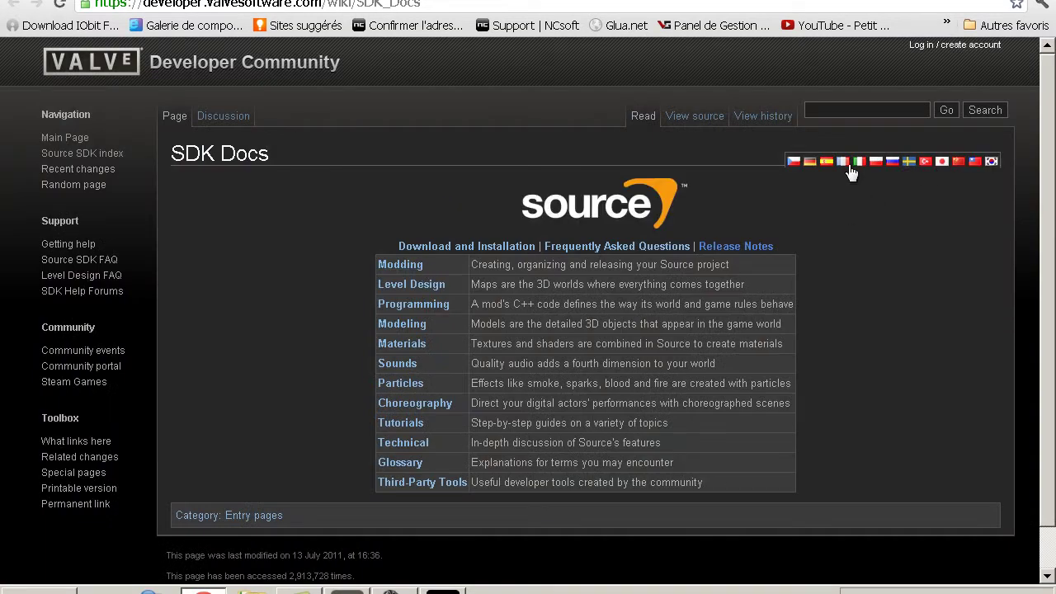
pyautogui.click(842, 161)
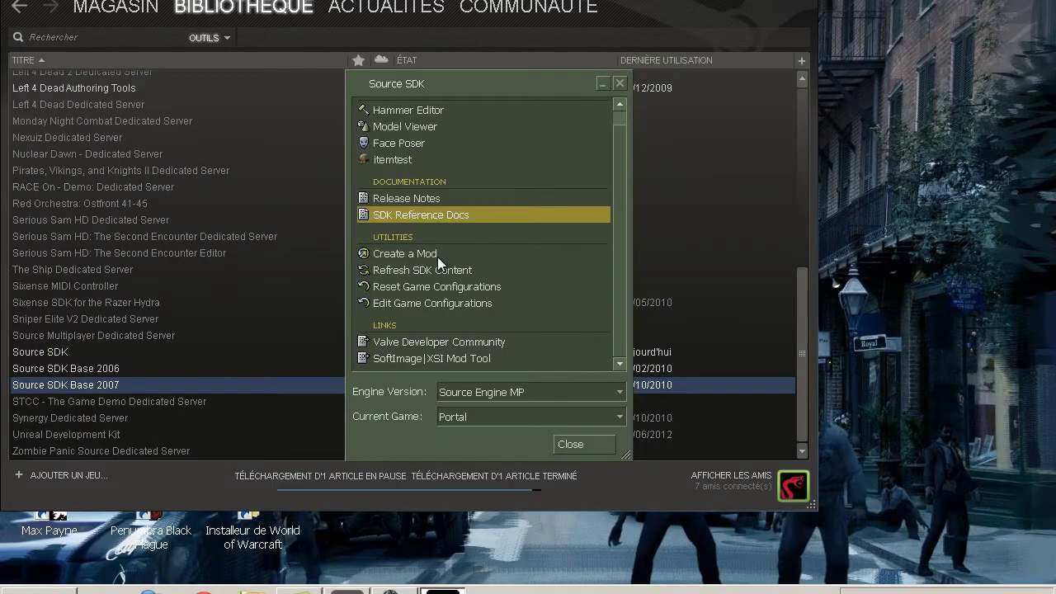
# - Go over the Source SDK utilities: Create a Mod, Refresh SDK Content, Reset Game Configurations and Edit Game Configurations
pyautogui.click(434, 198)
pyautogui.scroll(1, 435, 155)
pyautogui.scroll(-1, 435, 154)
pyautogui.click(422, 256)
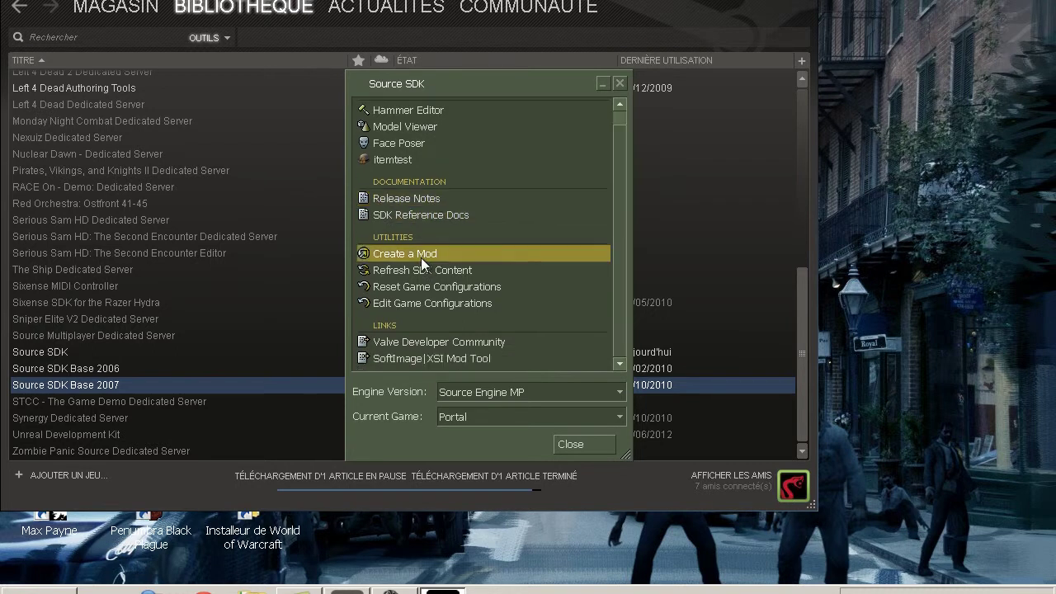
pyautogui.click(422, 271)
pyautogui.click(421, 287)
pyautogui.click(419, 304)
pyautogui.click(419, 254)
pyautogui.click(417, 271)
pyautogui.click(416, 289)
pyautogui.click(422, 304)
pyautogui.click(419, 253)
pyautogui.click(422, 271)
pyautogui.click(412, 286)
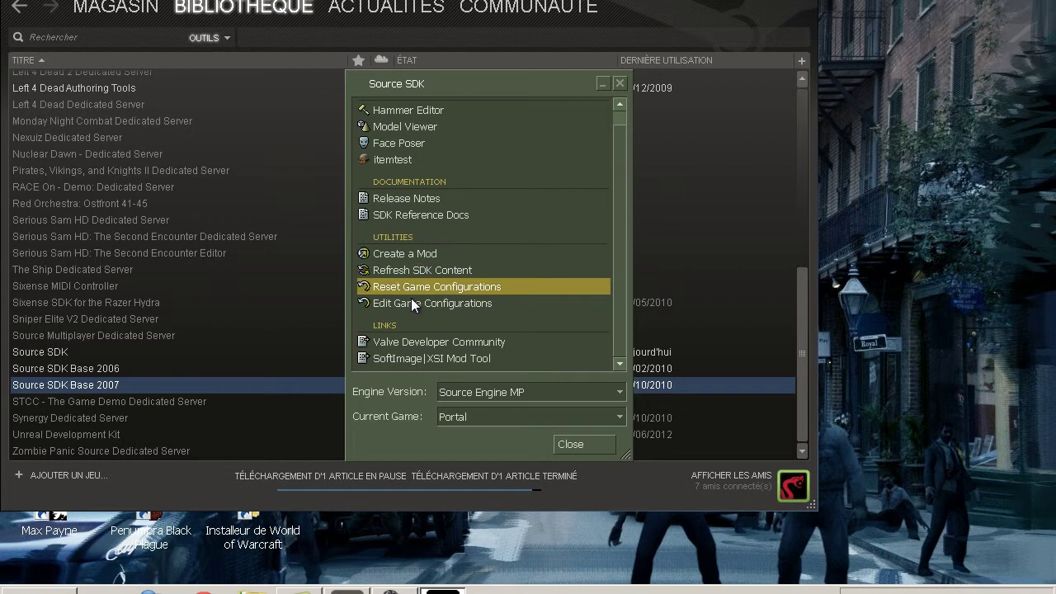
pyautogui.click(411, 298)
# - Show all games in the Steam library and compare the Half-Life 2: Deathmatch and Nightmare House 2 pages
pyautogui.click(221, 40)
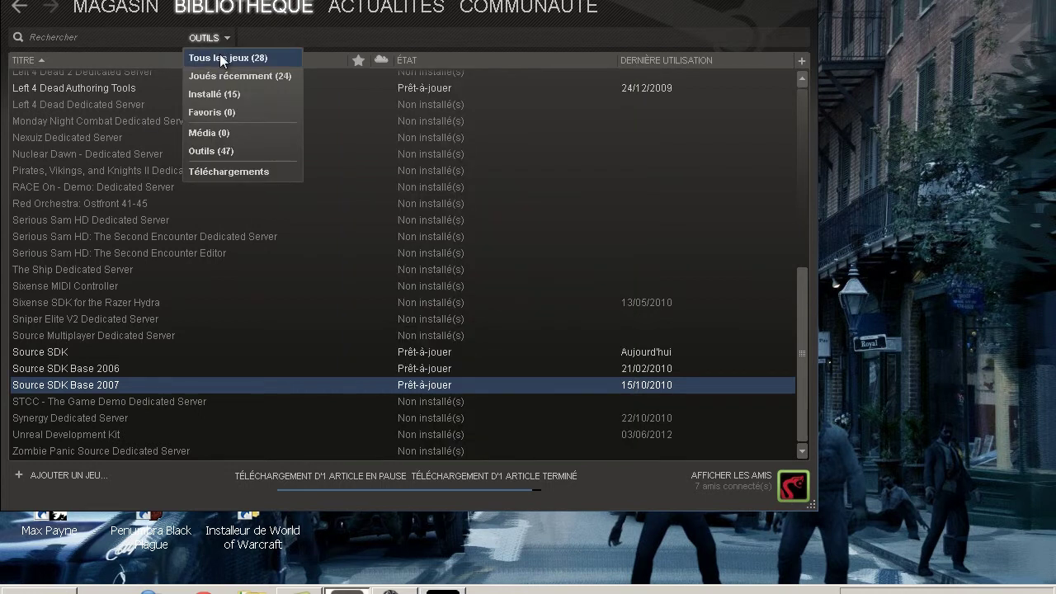
pyautogui.click(219, 55)
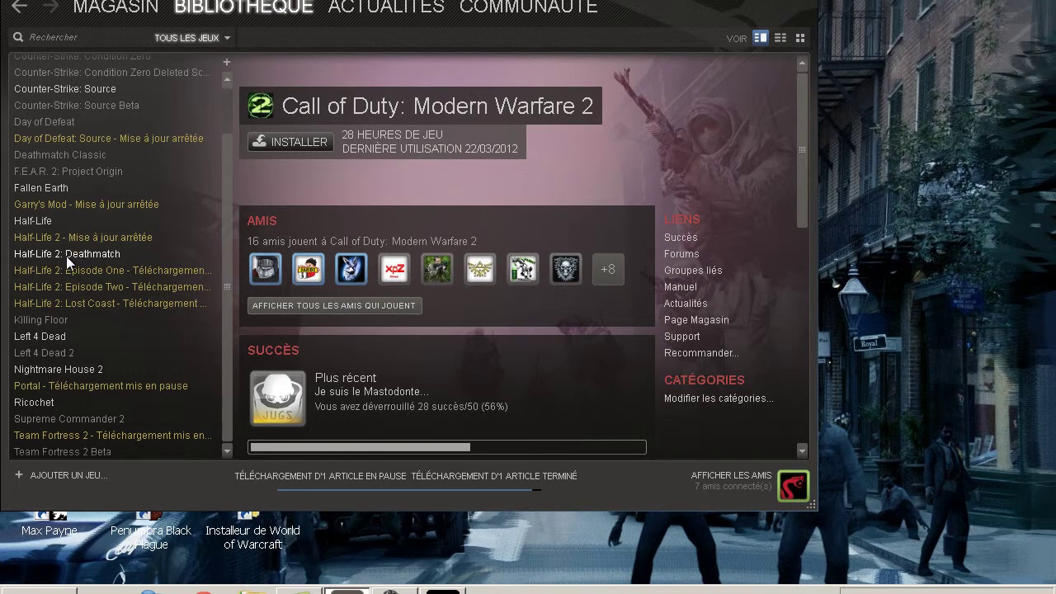
pyautogui.click(67, 255)
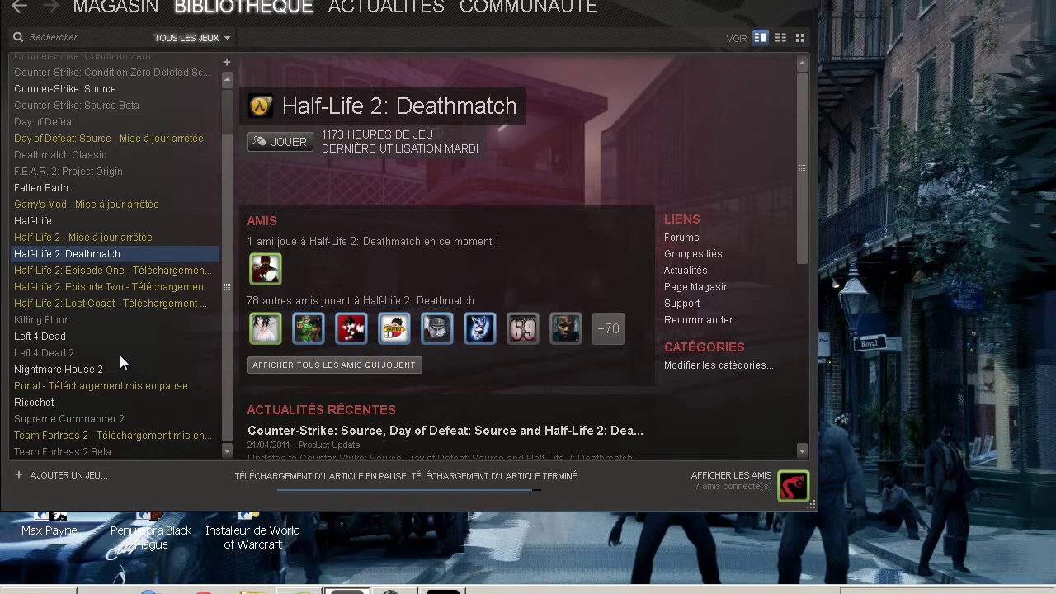
pyautogui.click(80, 373)
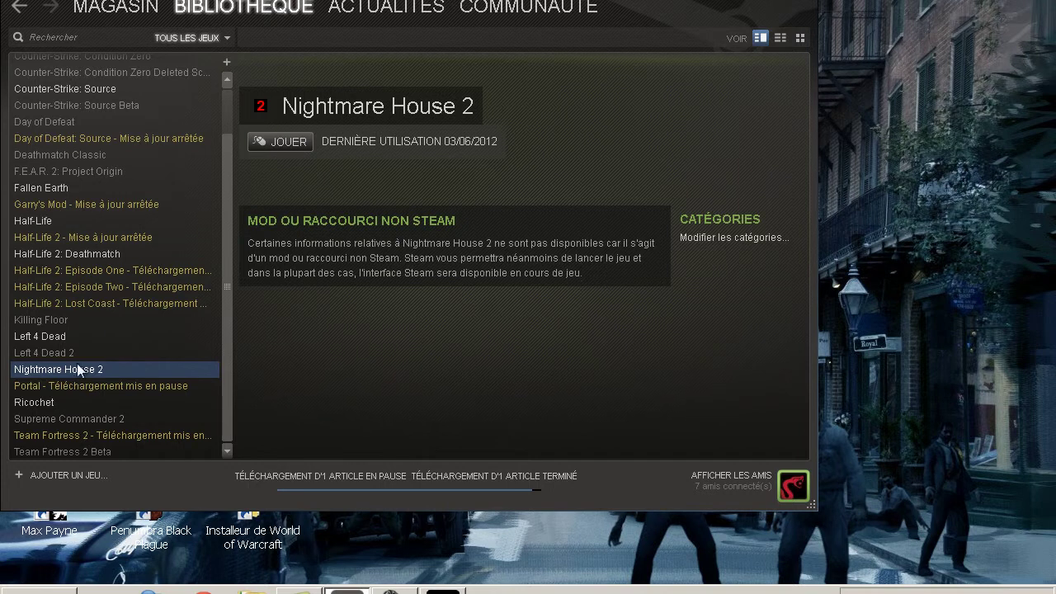
pyautogui.click(84, 254)
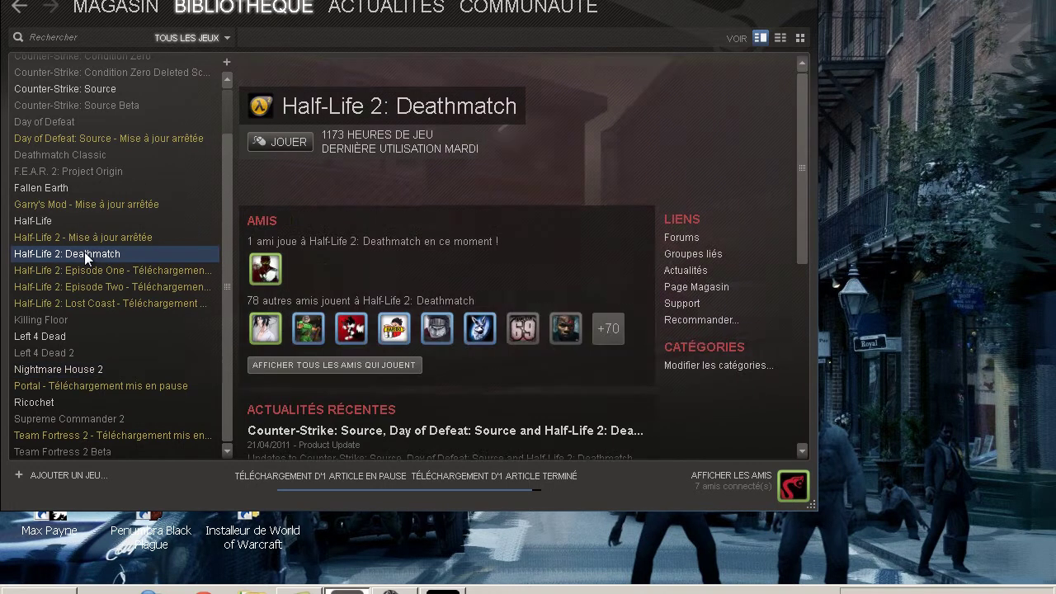
pyautogui.click(96, 367)
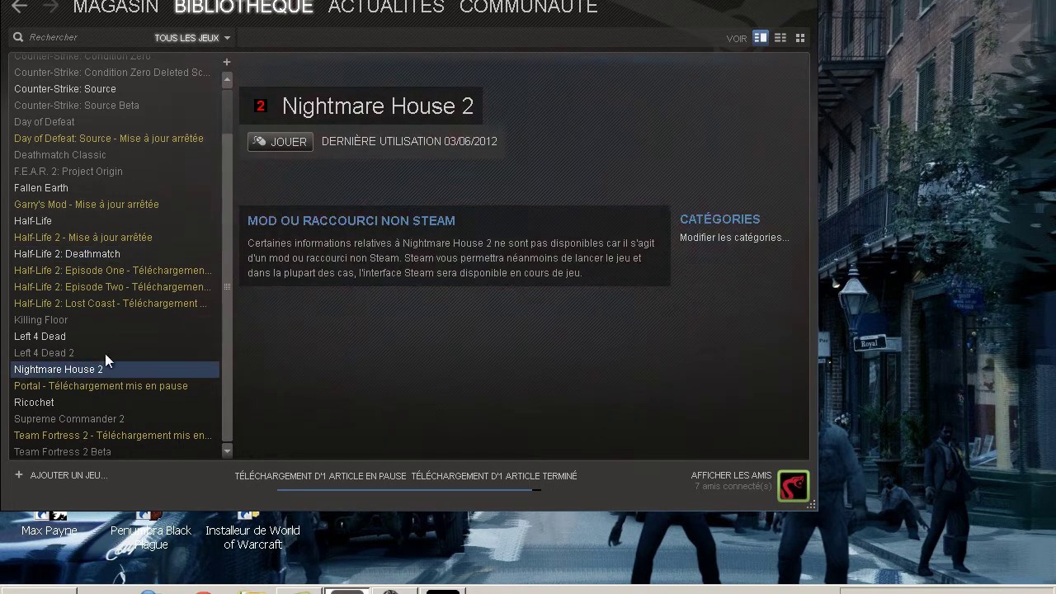
pyautogui.click(50, 252)
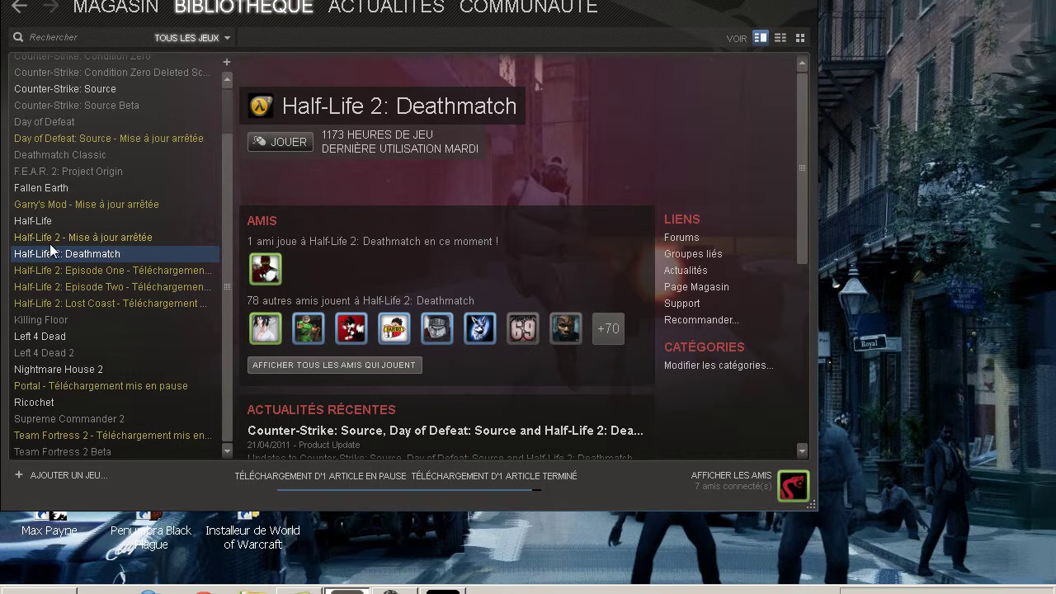
pyautogui.click(57, 368)
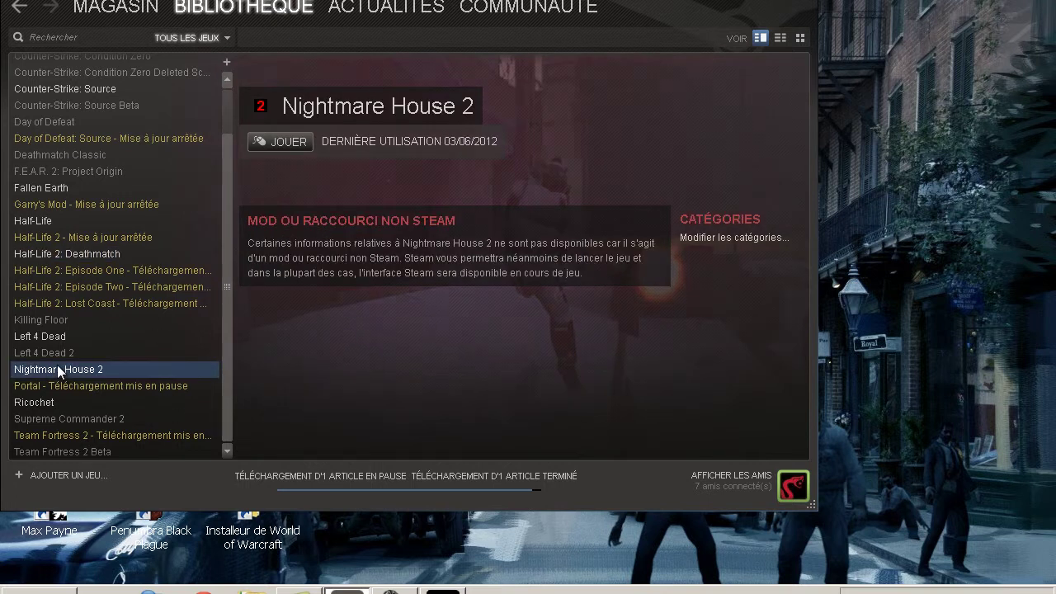
# - View the Half-Life 2 page in the Steam library, including its friends and achievements sections
pyautogui.click(63, 238)
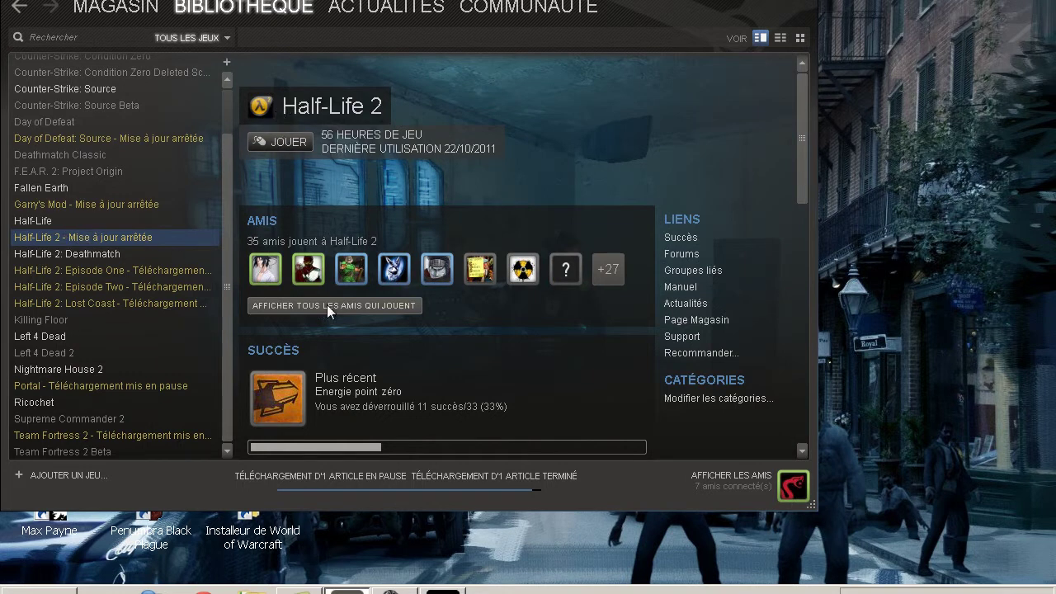
pyautogui.scroll(-1, 276, 325)
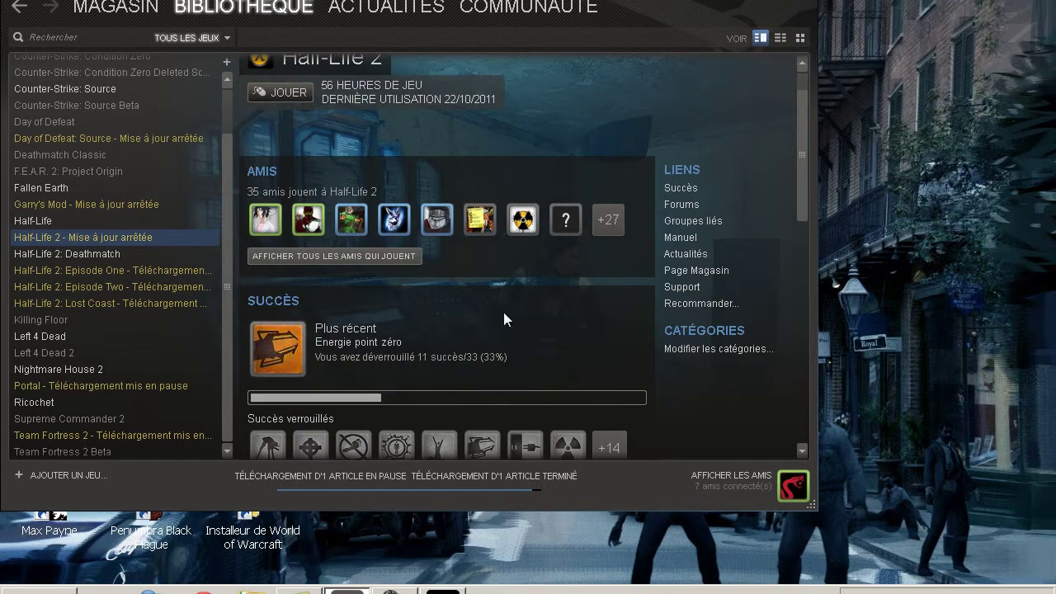
pyautogui.scroll(1, 503, 313)
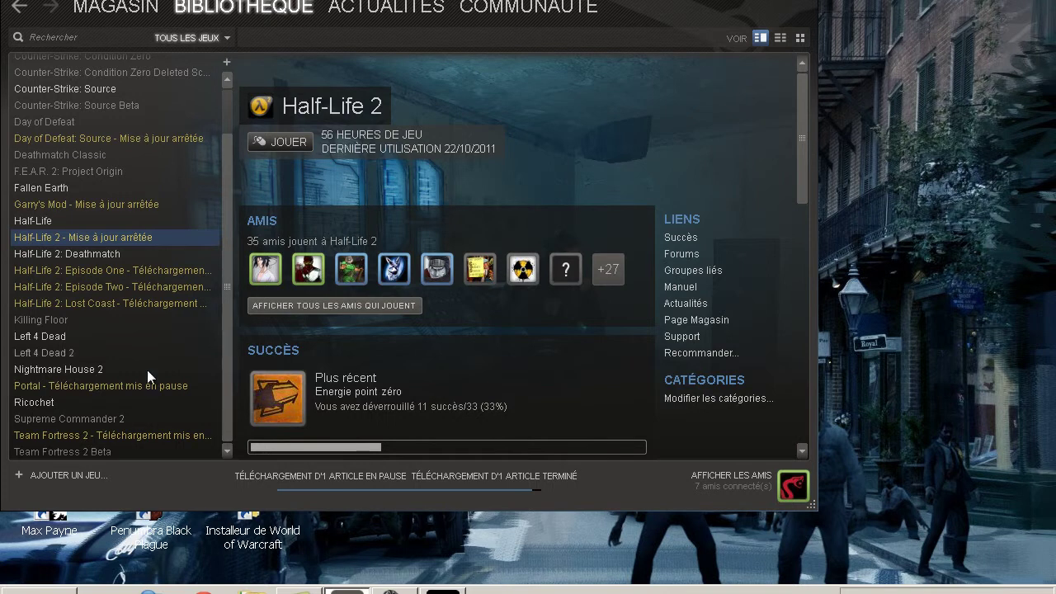
pyautogui.click(185, 36)
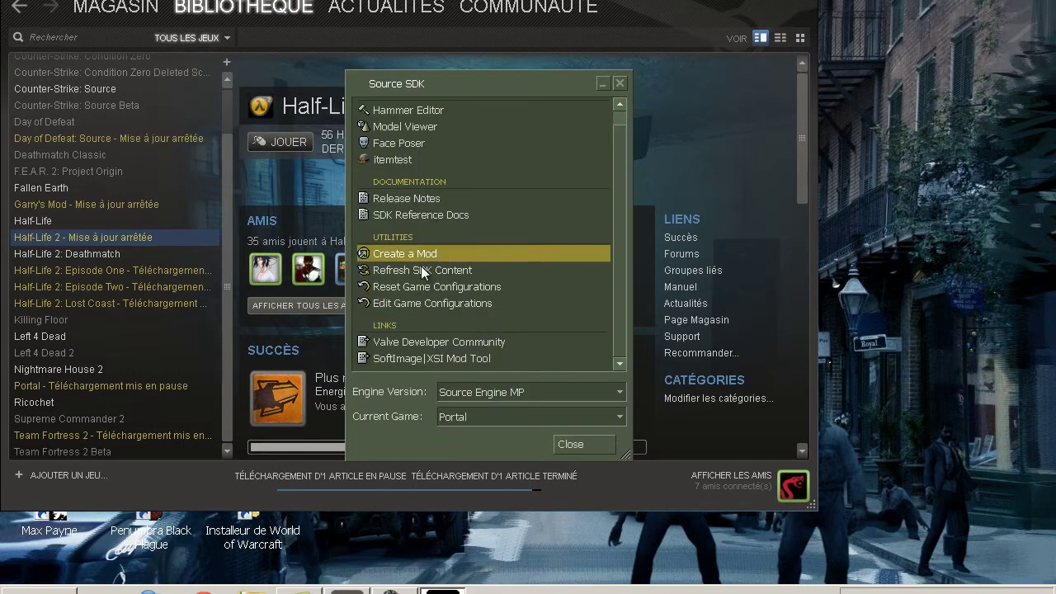
# - Try to run the Create a Mod wizard with Source Engine MP and Portal selected
pyautogui.doubleClick(418, 256)
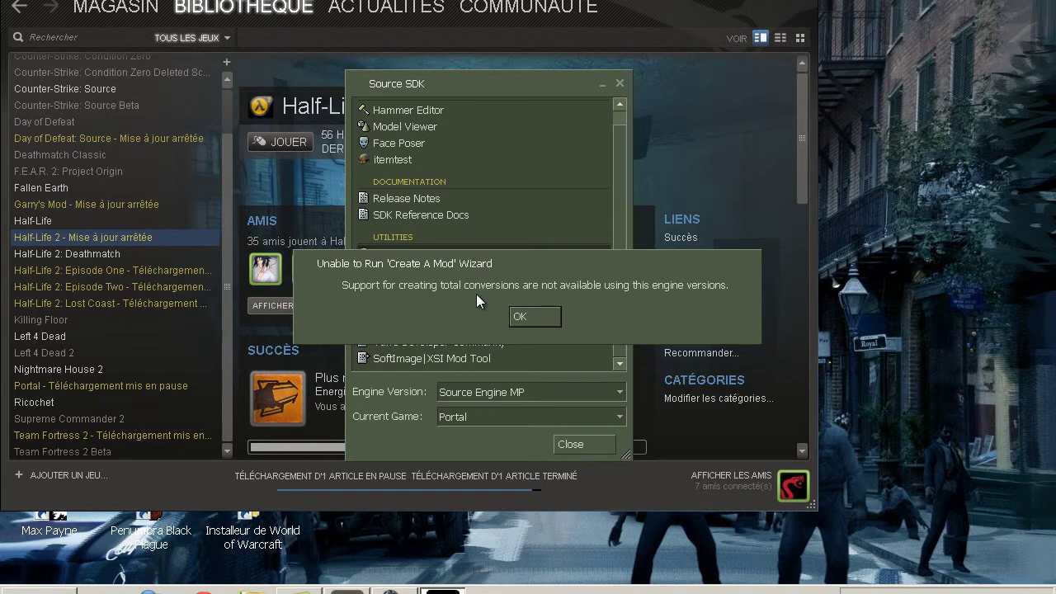
pyautogui.click(528, 318)
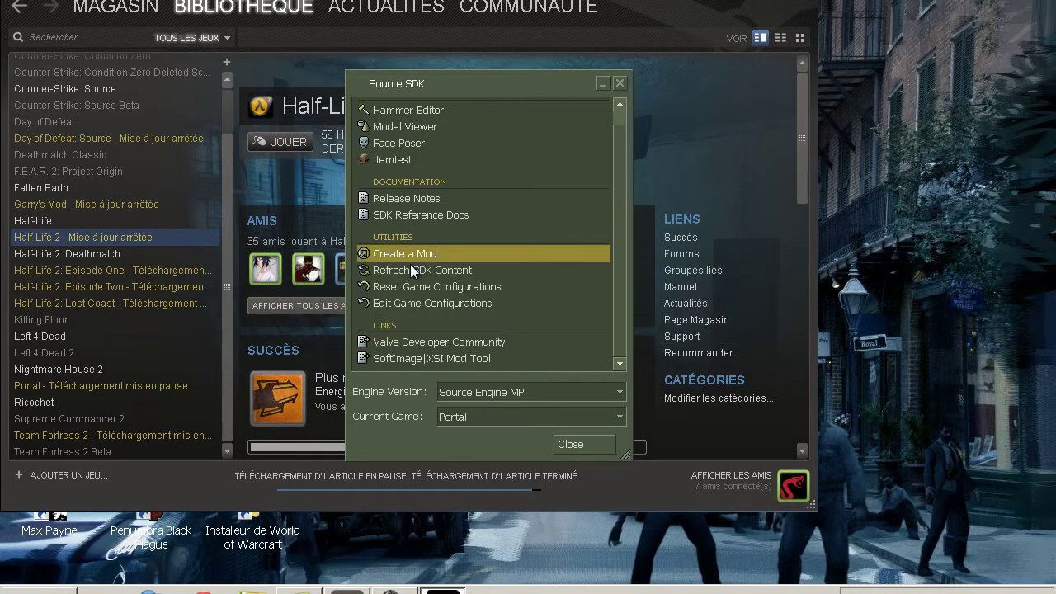
pyautogui.doubleClick(389, 251)
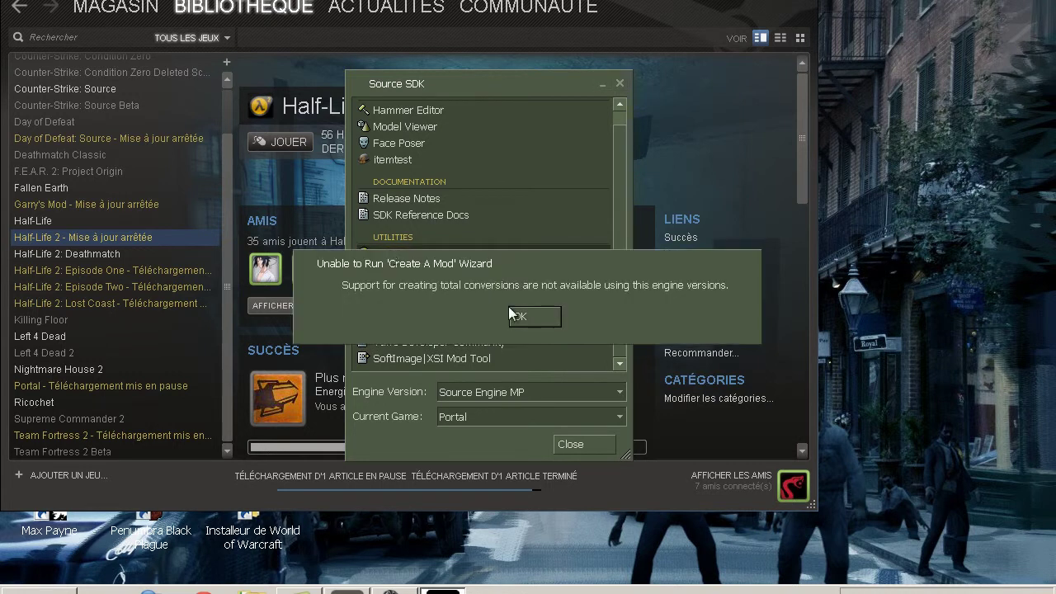
pyautogui.click(524, 315)
pyautogui.doubleClick(418, 256)
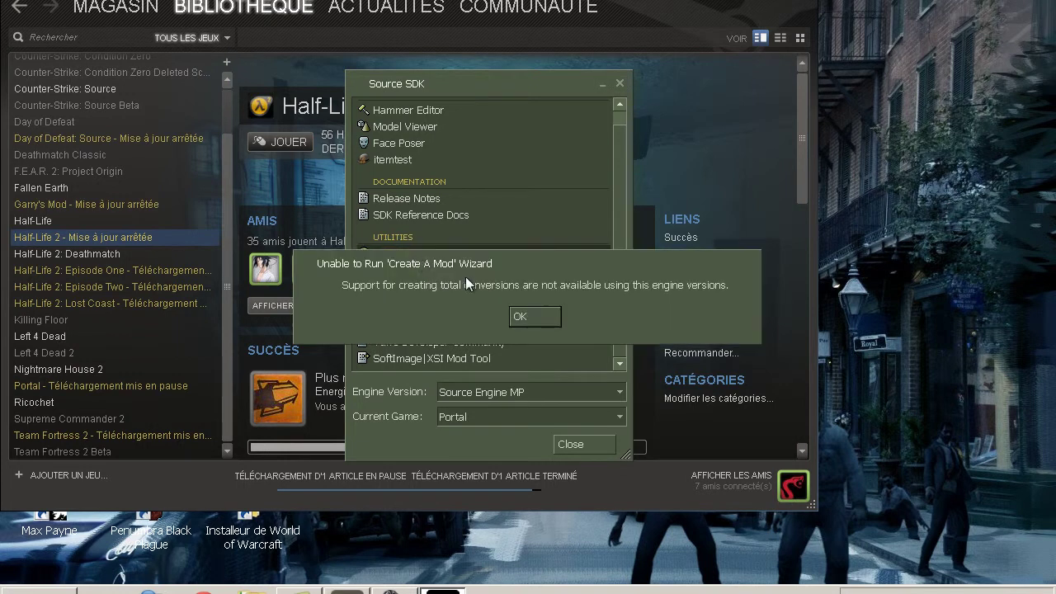
pyautogui.click(525, 312)
# - Set the current game to Half-Life 2 and try to run the Create a Mod wizard under Source Engine MP
pyautogui.click(488, 418)
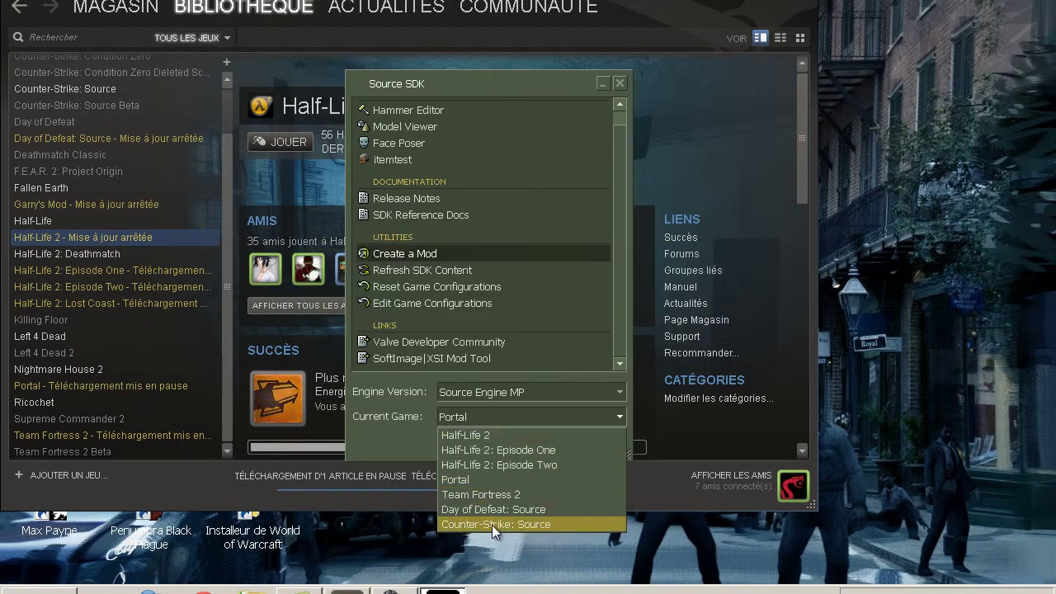
pyautogui.click(491, 525)
pyautogui.click(467, 418)
pyautogui.click(473, 436)
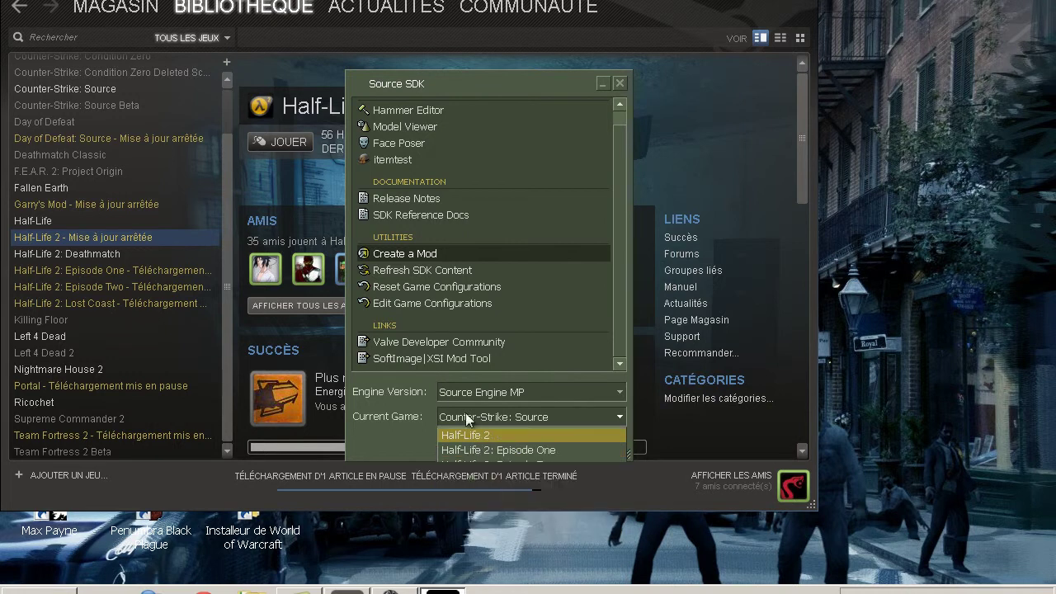
pyautogui.doubleClick(404, 255)
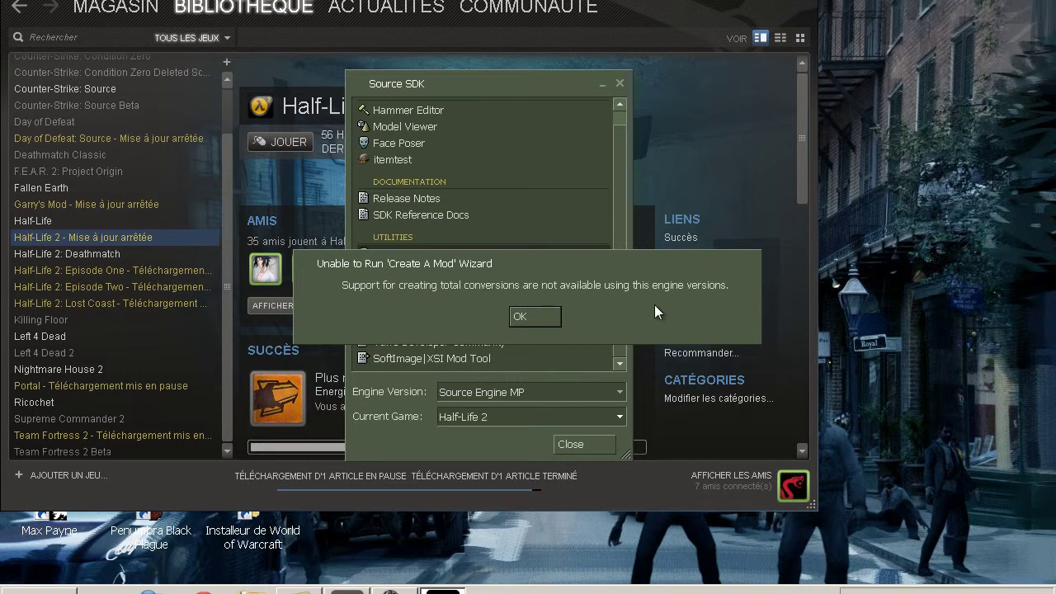
pyautogui.press('Return')
# - Set the engine version to Source Engine 2009 and try to run the Create a Mod wizard
pyautogui.click(515, 391)
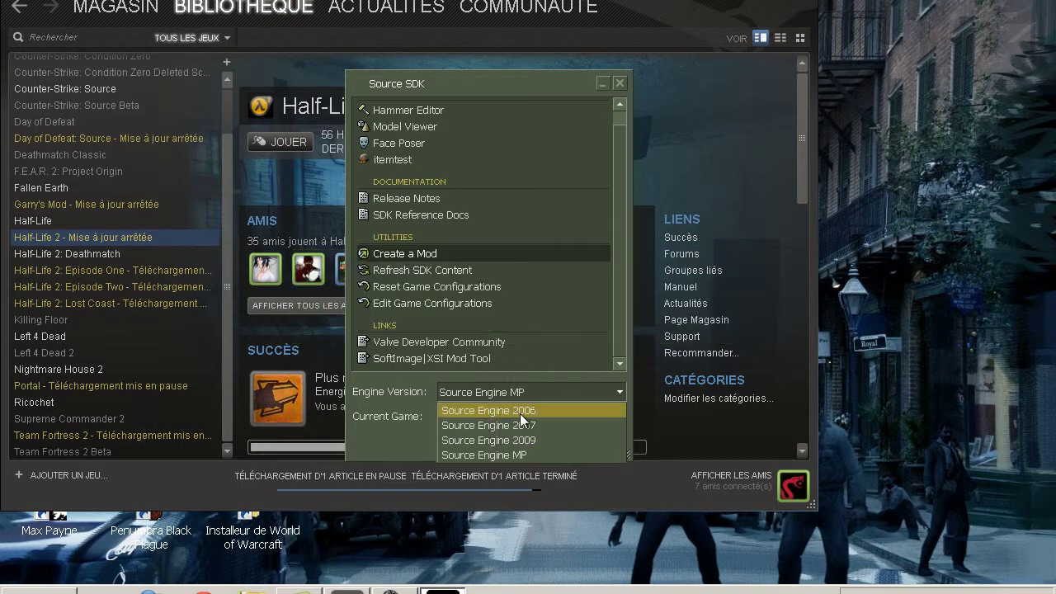
pyautogui.click(512, 440)
pyautogui.doubleClick(438, 250)
pyautogui.click(528, 319)
# - Set the engine version to Source Engine 2006 and start the Create a Mod wizard
pyautogui.click(501, 394)
pyautogui.click(502, 424)
pyautogui.click(502, 387)
pyautogui.click(500, 394)
pyautogui.click(499, 396)
pyautogui.click(498, 411)
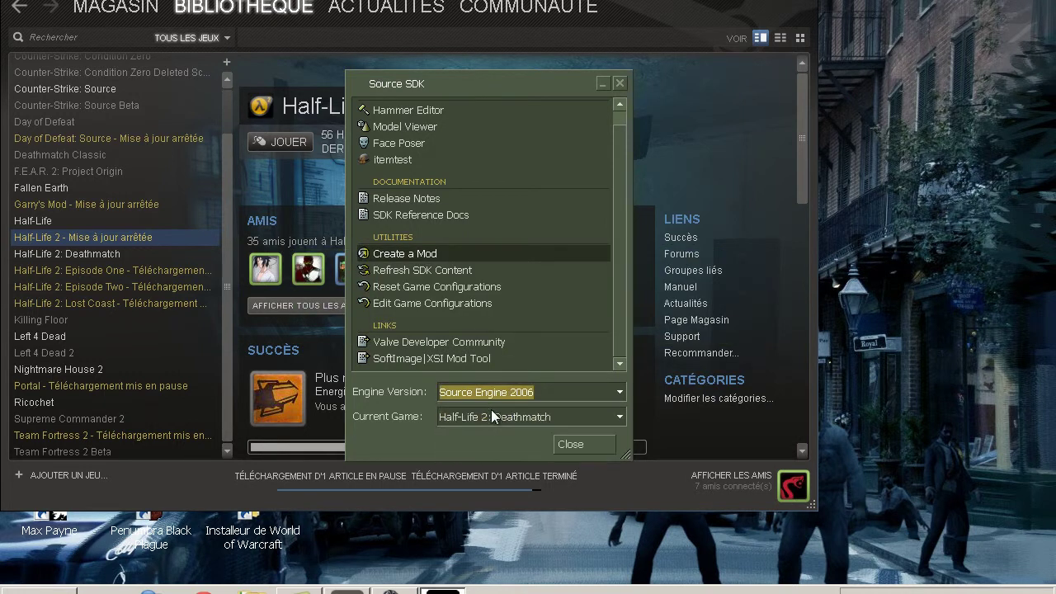
pyautogui.doubleClick(428, 251)
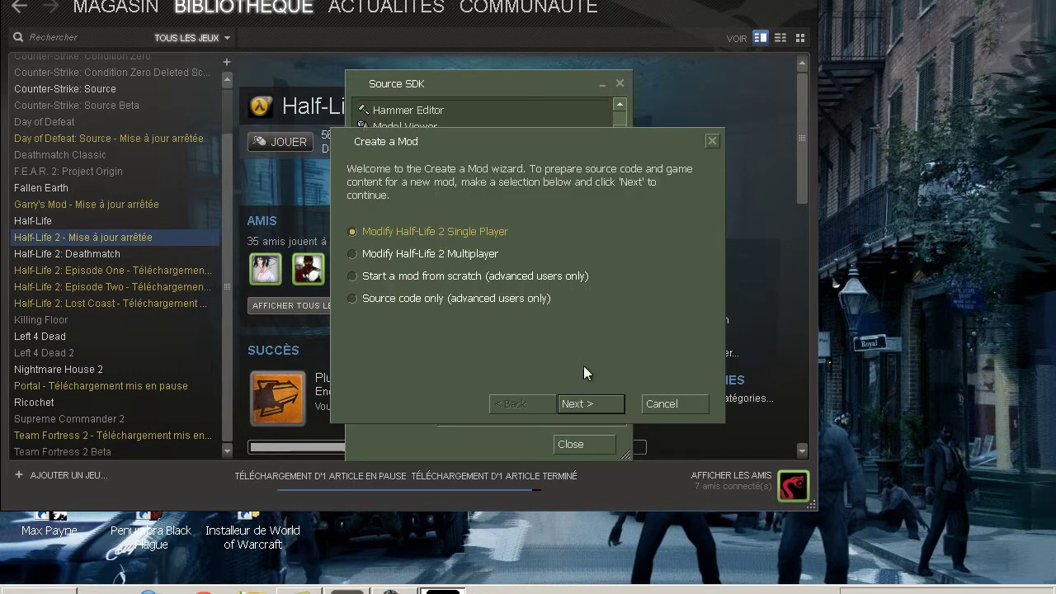
# - Move the Create a Mod wizard aside and go through its Single Player, Multiplayer, from scratch and Source code only options
pyautogui.moveTo(546, 151); pyautogui.dragTo(814, 91)
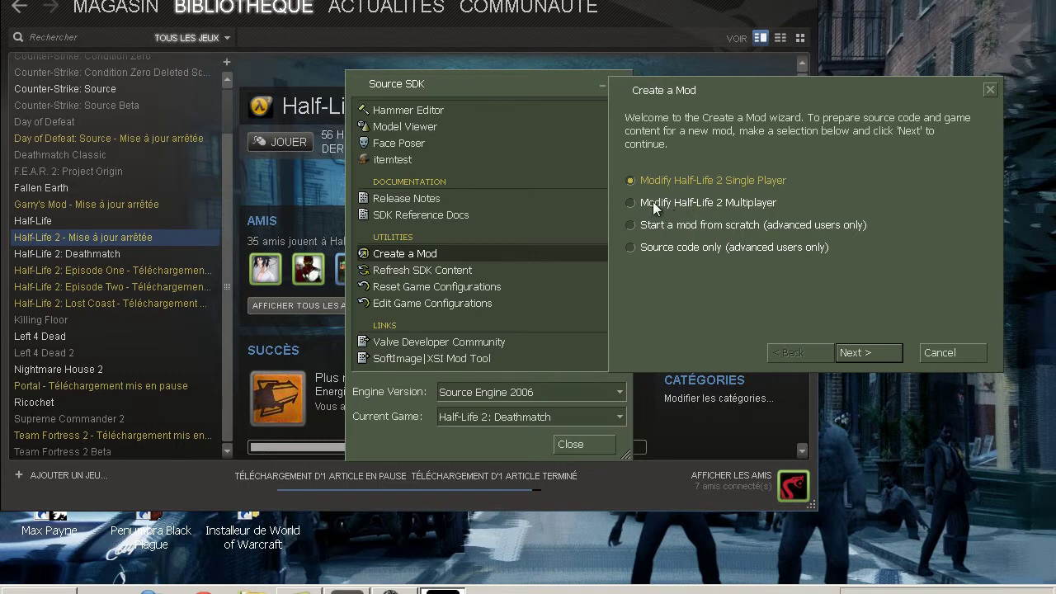
pyautogui.click(632, 202)
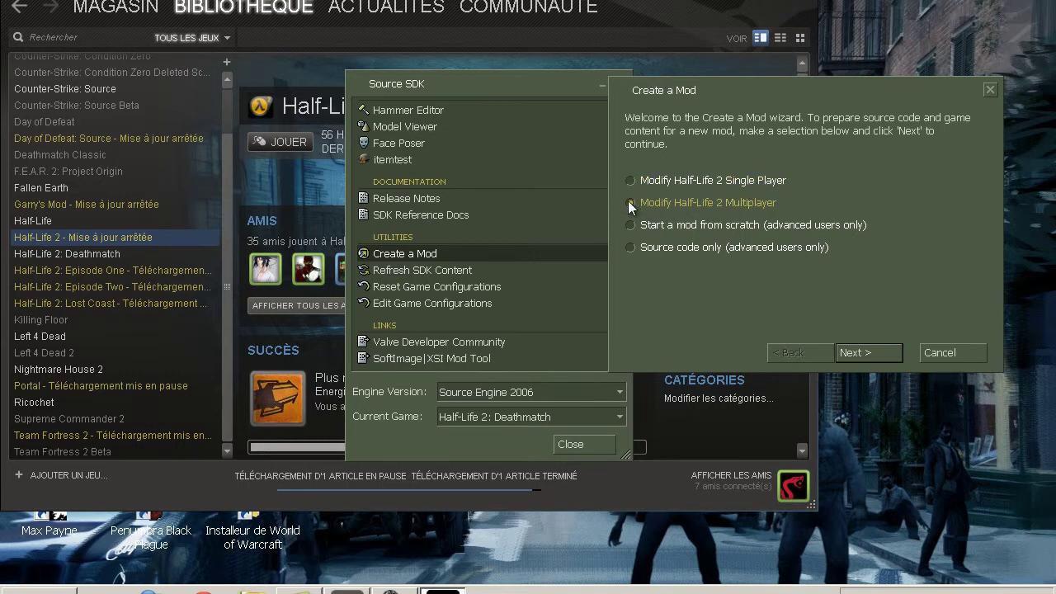
pyautogui.click(630, 226)
pyautogui.click(633, 247)
pyautogui.click(632, 189)
pyautogui.click(631, 202)
pyautogui.click(632, 225)
pyautogui.click(631, 247)
pyautogui.click(629, 182)
pyautogui.click(632, 203)
pyautogui.click(630, 226)
pyautogui.click(628, 248)
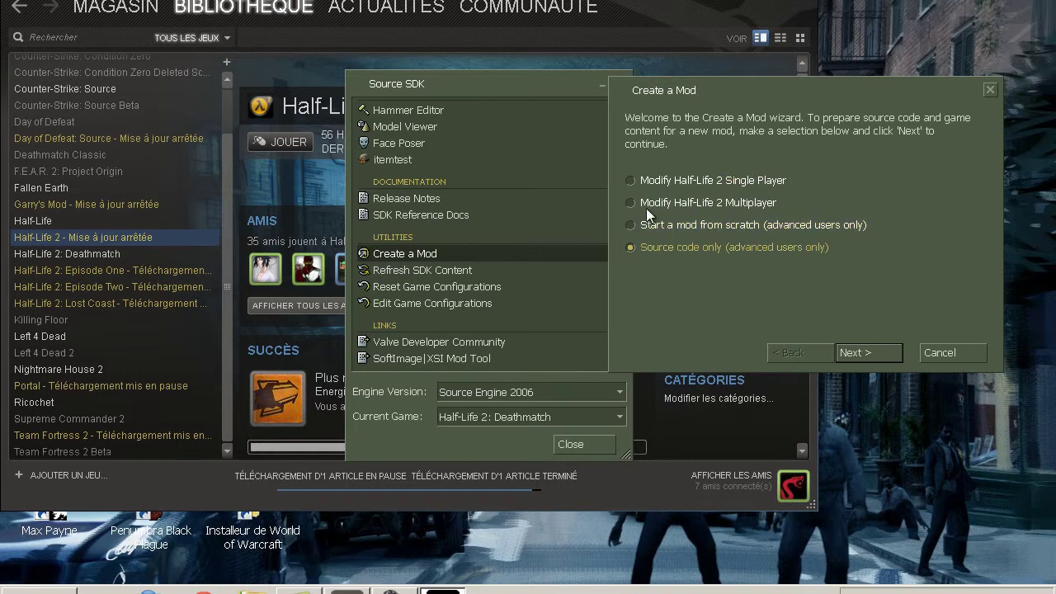
pyautogui.click(645, 226)
pyautogui.click(650, 204)
pyautogui.click(659, 180)
pyautogui.click(652, 203)
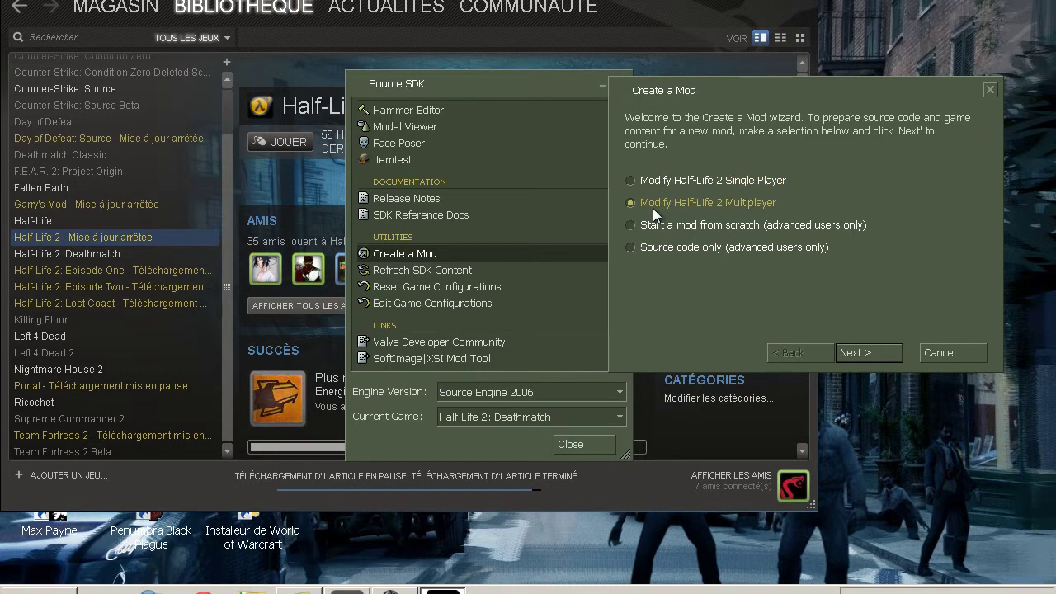
pyautogui.click(665, 245)
pyautogui.click(660, 224)
pyautogui.click(655, 205)
pyautogui.click(656, 184)
pyautogui.click(654, 206)
pyautogui.click(660, 224)
pyautogui.click(662, 245)
pyautogui.click(660, 185)
pyautogui.click(657, 205)
pyautogui.click(659, 225)
pyautogui.click(658, 248)
pyautogui.click(661, 183)
pyautogui.click(660, 204)
pyautogui.click(661, 225)
pyautogui.click(661, 246)
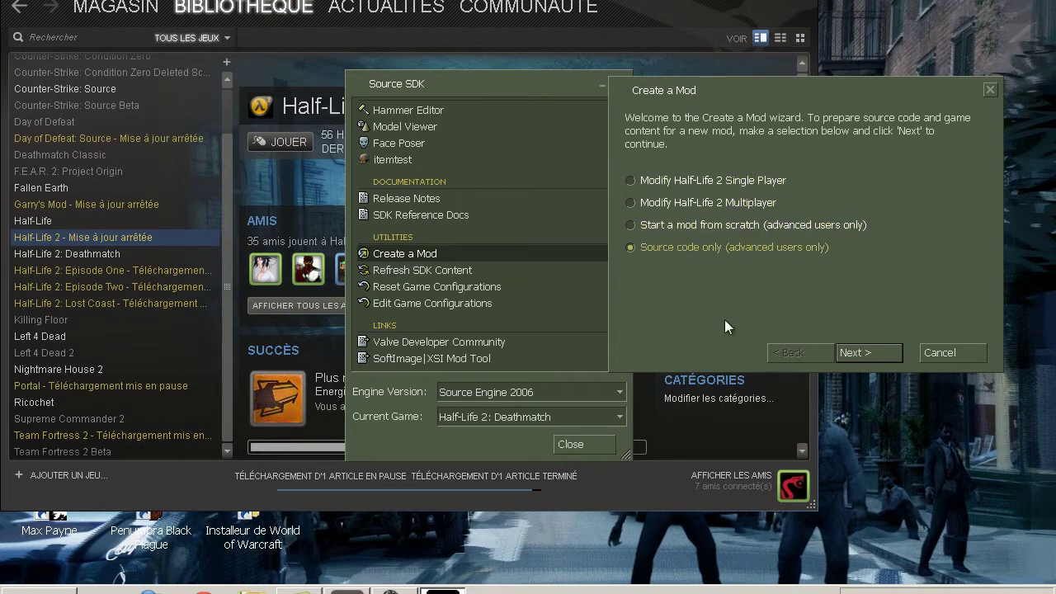
# - Preview the wizard's following page with Source code only chosen, go back, and cancel the wizard
pyautogui.click(867, 354)
pyautogui.click(790, 354)
pyautogui.click(940, 345)
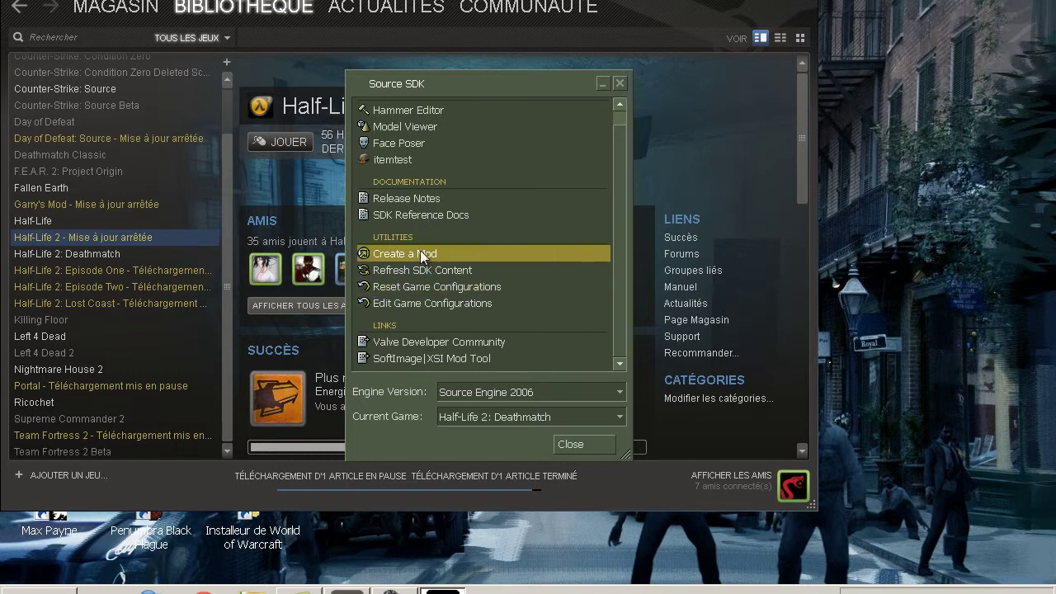
# - Open the Valve Developer Community site from the Source SDK links
pyautogui.doubleClick(397, 344)
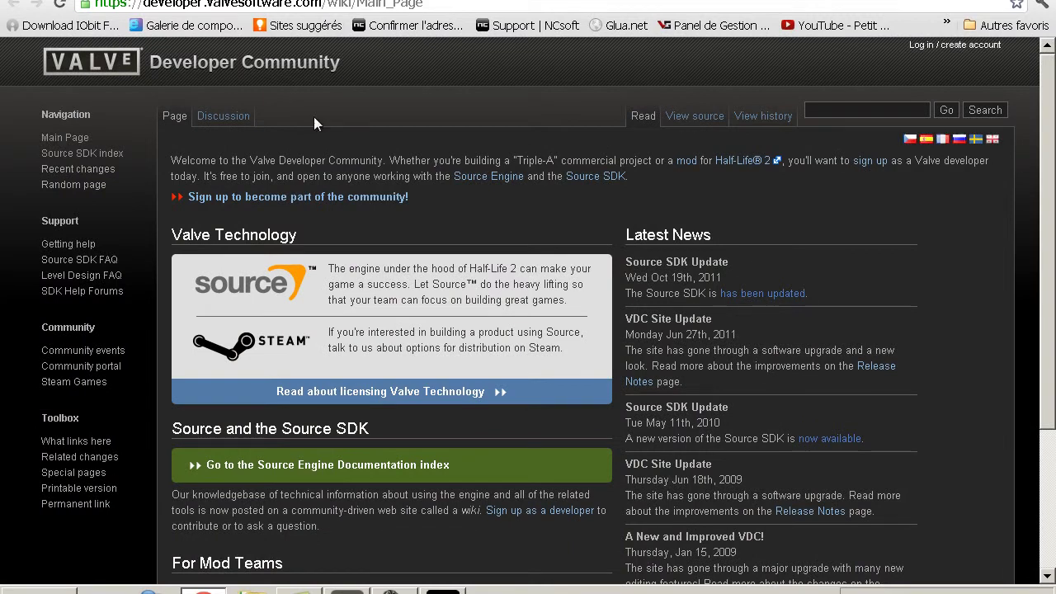
# - Look through the Valve Developer Community main page, including its Source SDK documentation and mod team sections
pyautogui.scroll(-2, 266, 154)
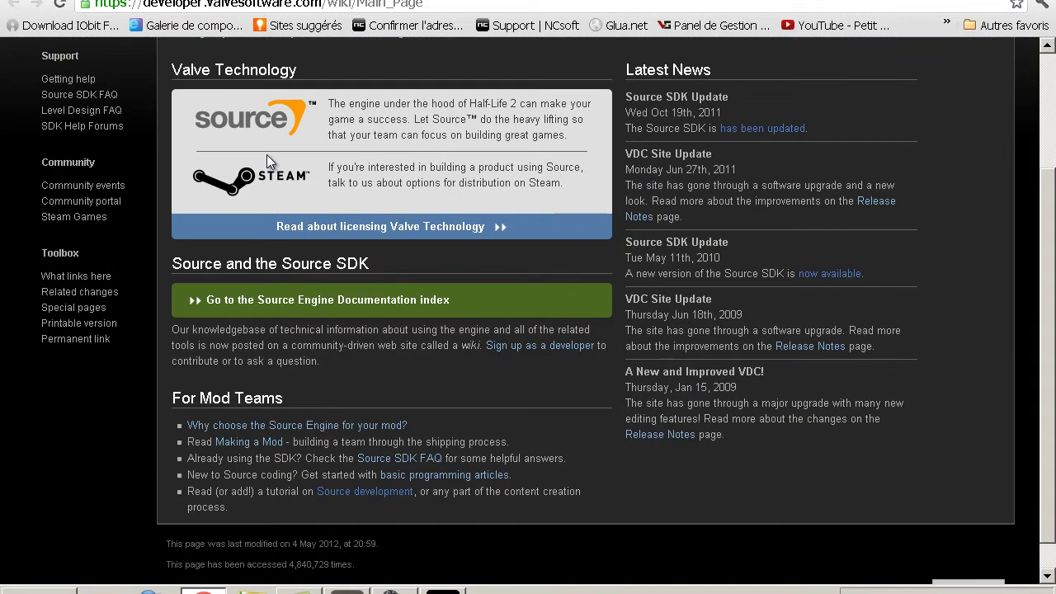
pyautogui.scroll(1, 267, 155)
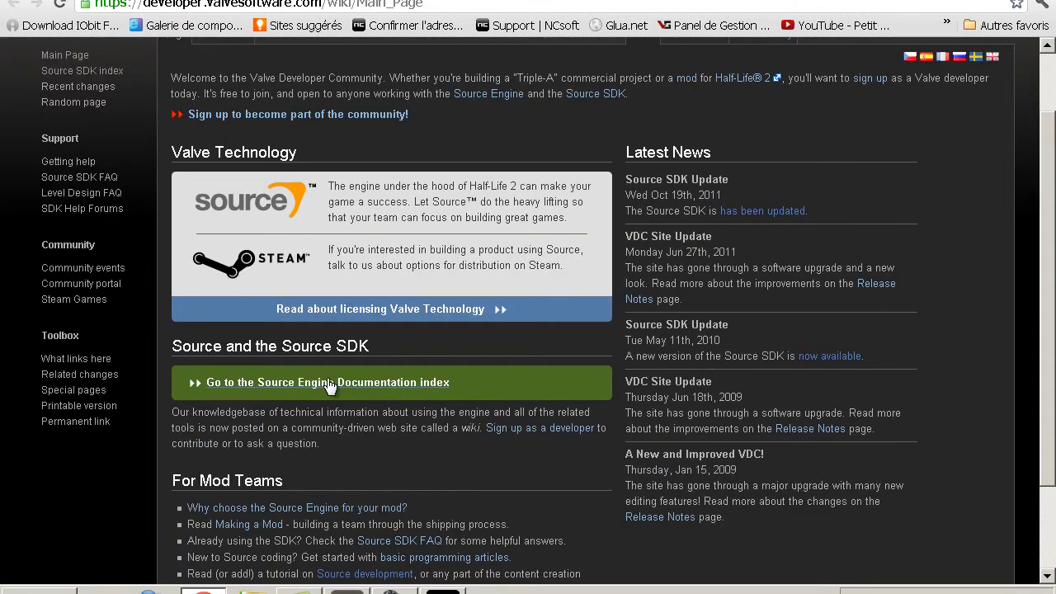
pyautogui.scroll(1, 531, 365)
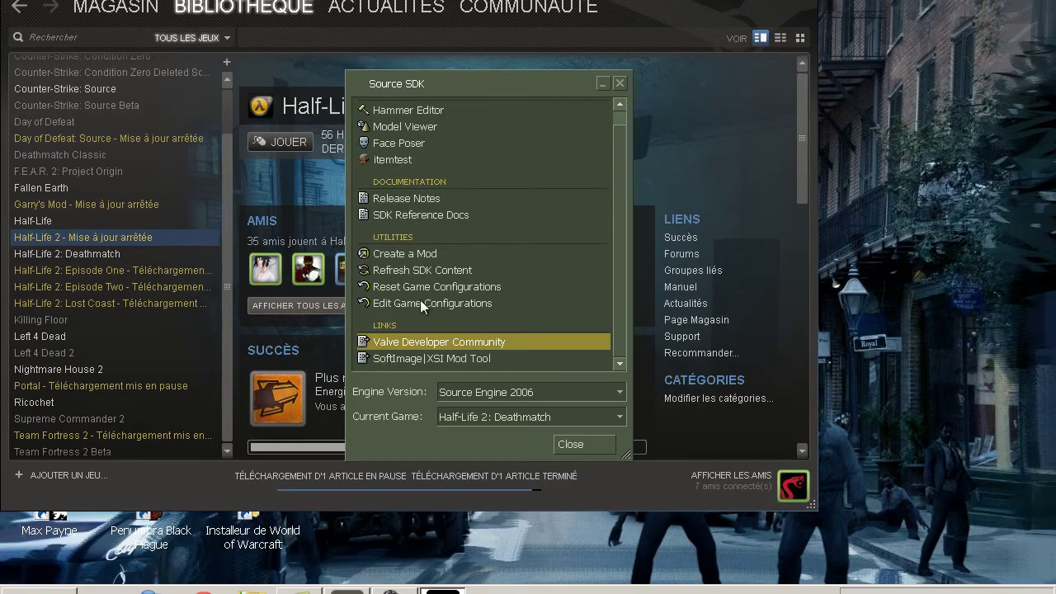
# - Open the SoftImage|XSI Mod Tool link from Source SDK and look through the Autodesk Softimage product page
pyautogui.click(425, 358)
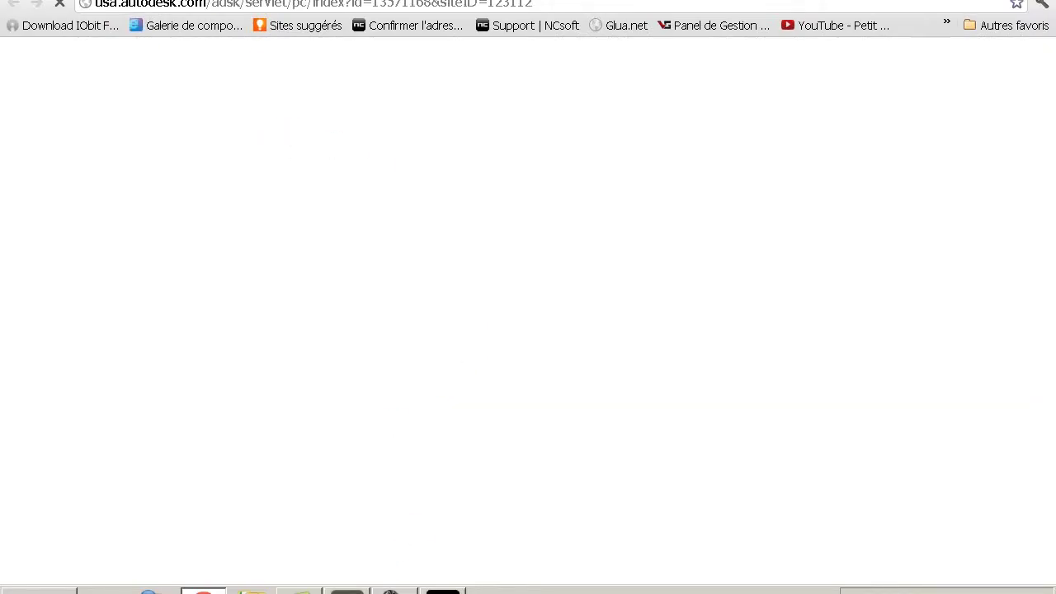
pyautogui.hotkey('alt', 'Tab')
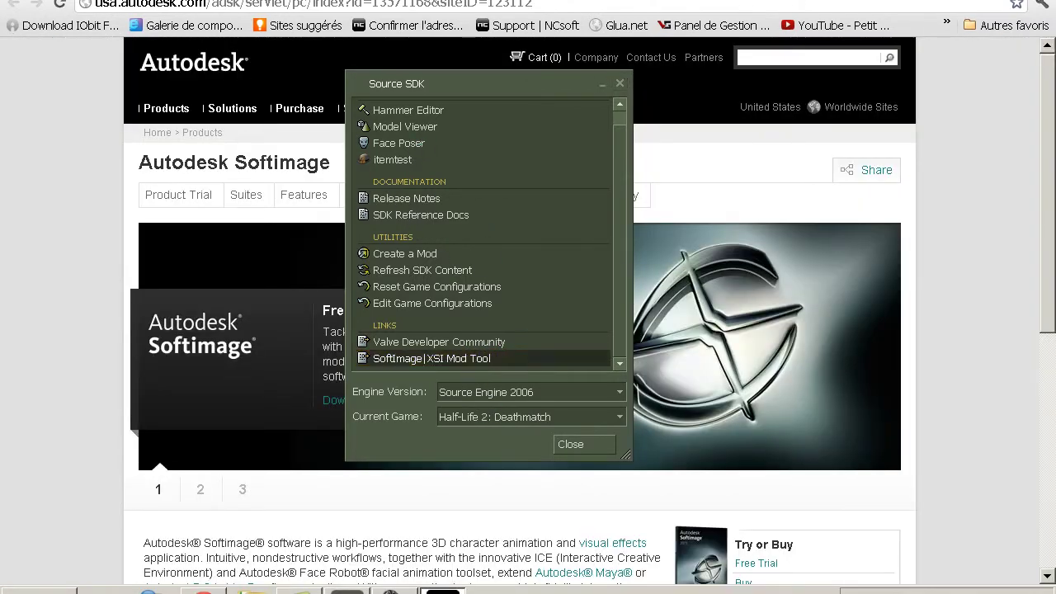
pyautogui.click(323, 221)
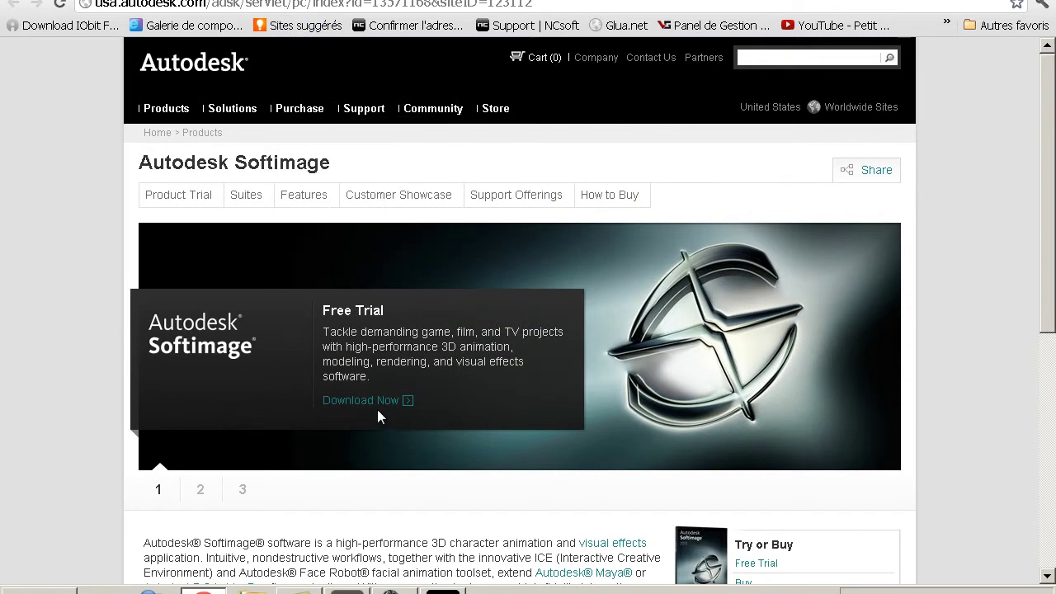
pyautogui.scroll(-5, 419, 370)
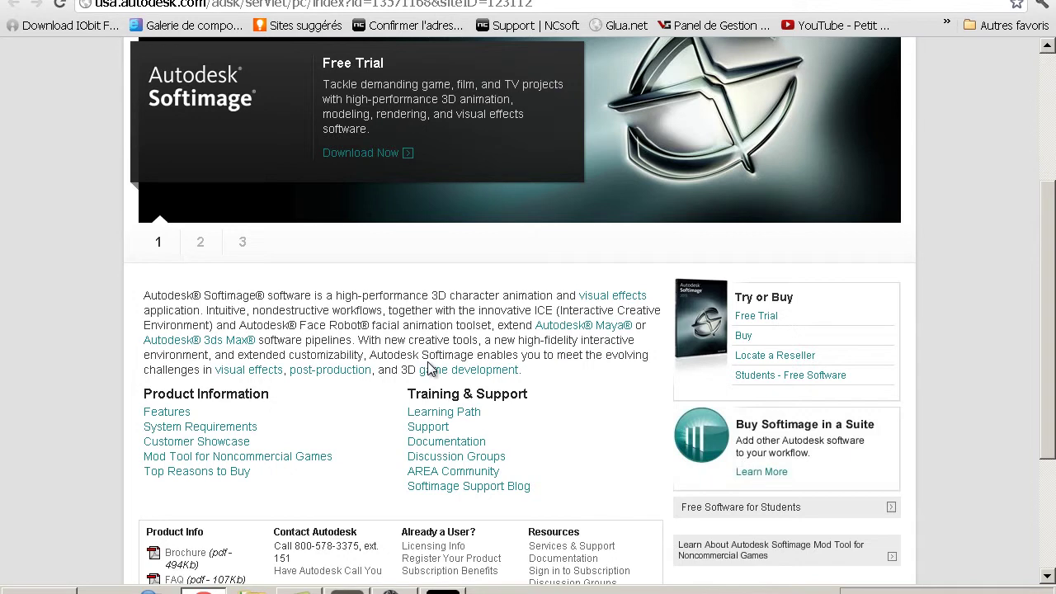
pyautogui.scroll(1, 554, 299)
pyautogui.scroll(1, 528, 307)
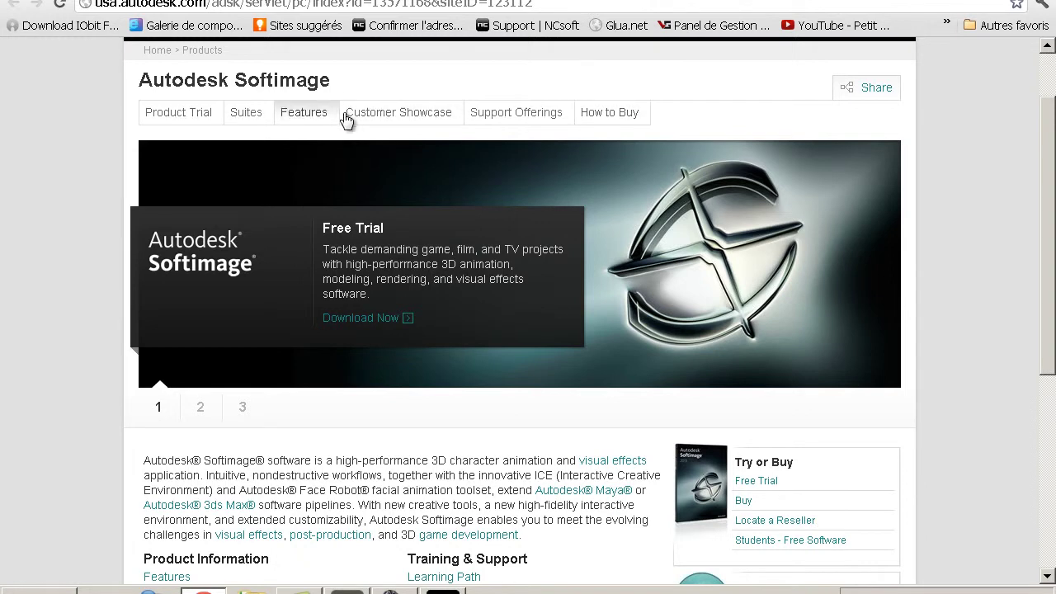
pyautogui.click(876, 99)
pyautogui.scroll(-5, 972, 244)
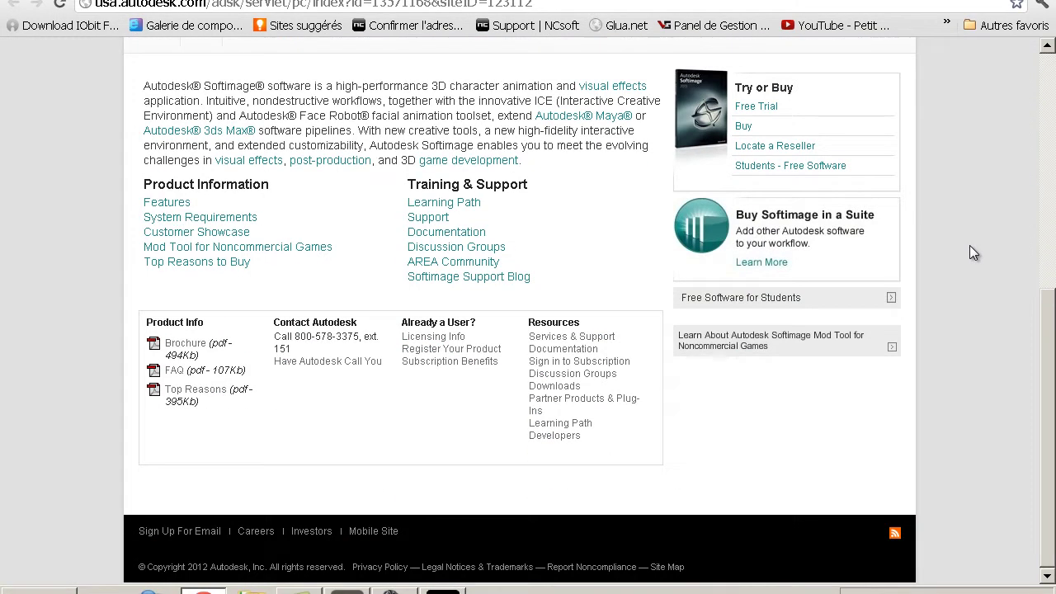
pyautogui.scroll(5, 970, 246)
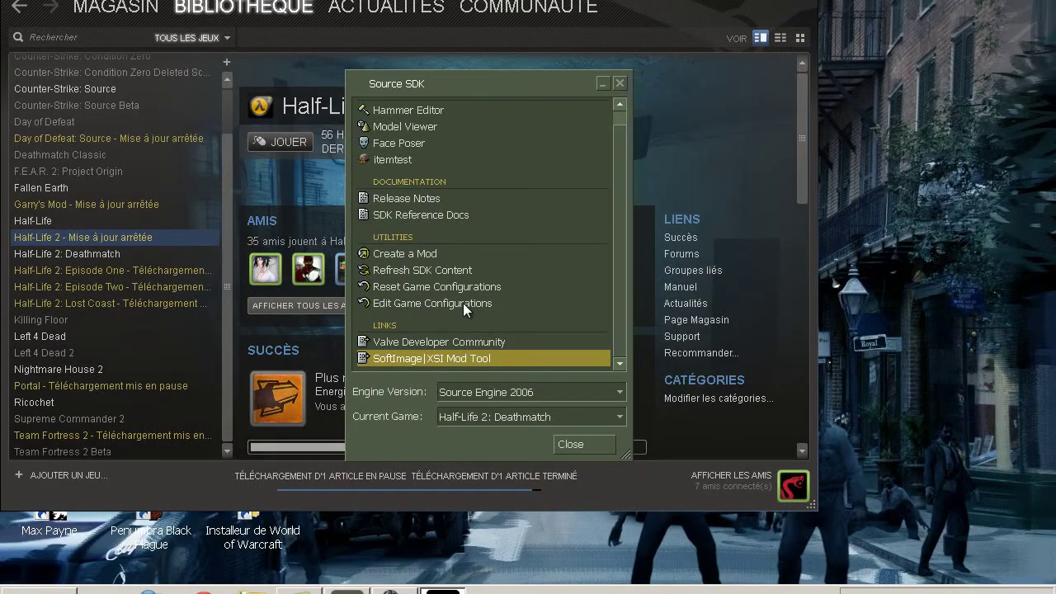
# - Return to the Source SDK applications and select Hammer Editor
pyautogui.scroll(1, 463, 303)
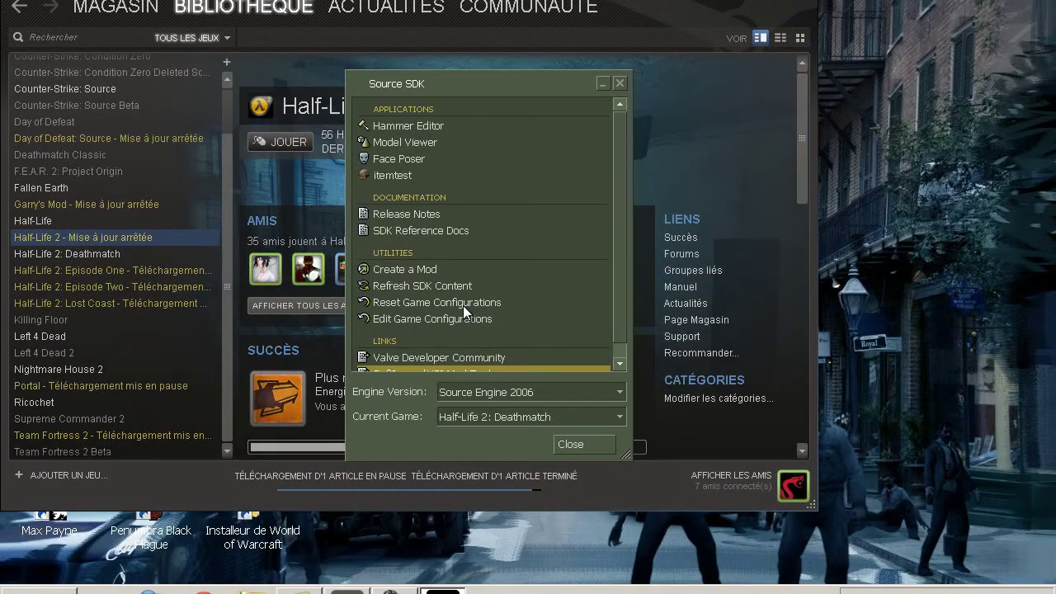
pyautogui.click(408, 140)
pyautogui.click(410, 126)
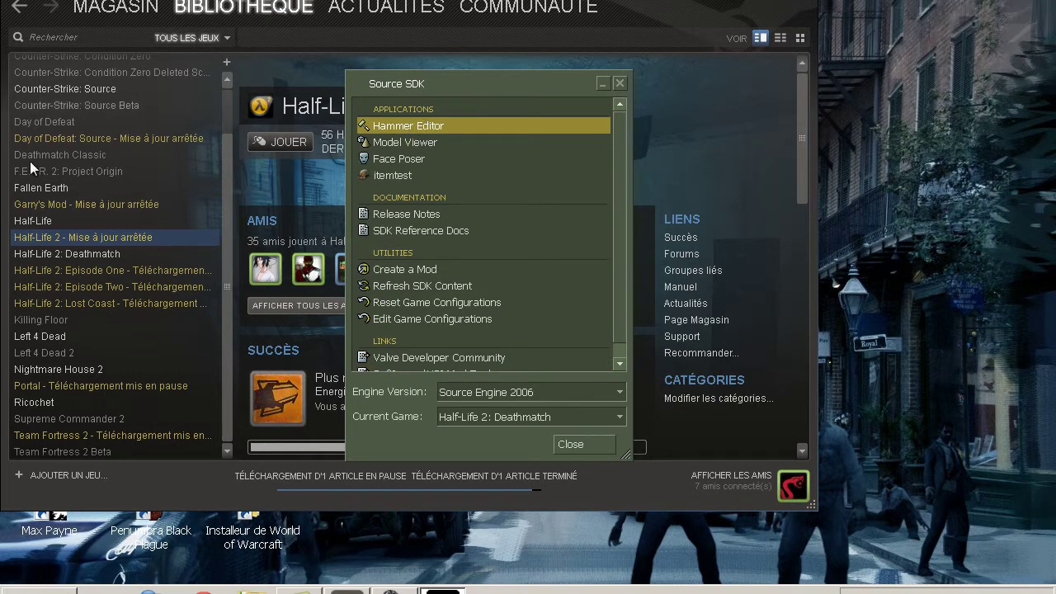
# - Switch to the Steam library, filter it to Outils, and search for Source SDK
pyautogui.click(189, 38)
pyautogui.click(196, 150)
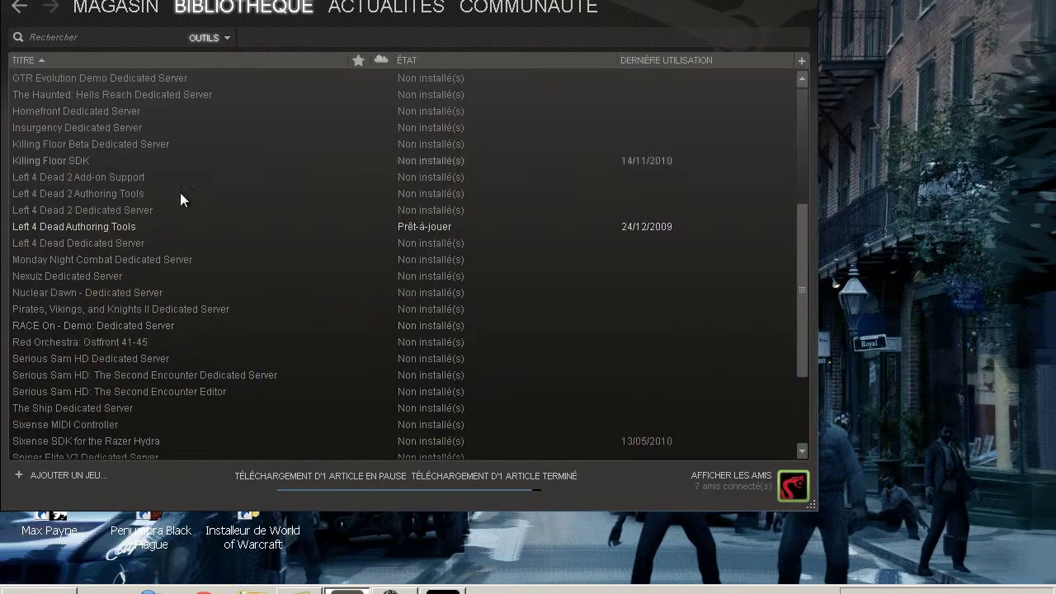
pyautogui.click(97, 38)
pyautogui.write('S')
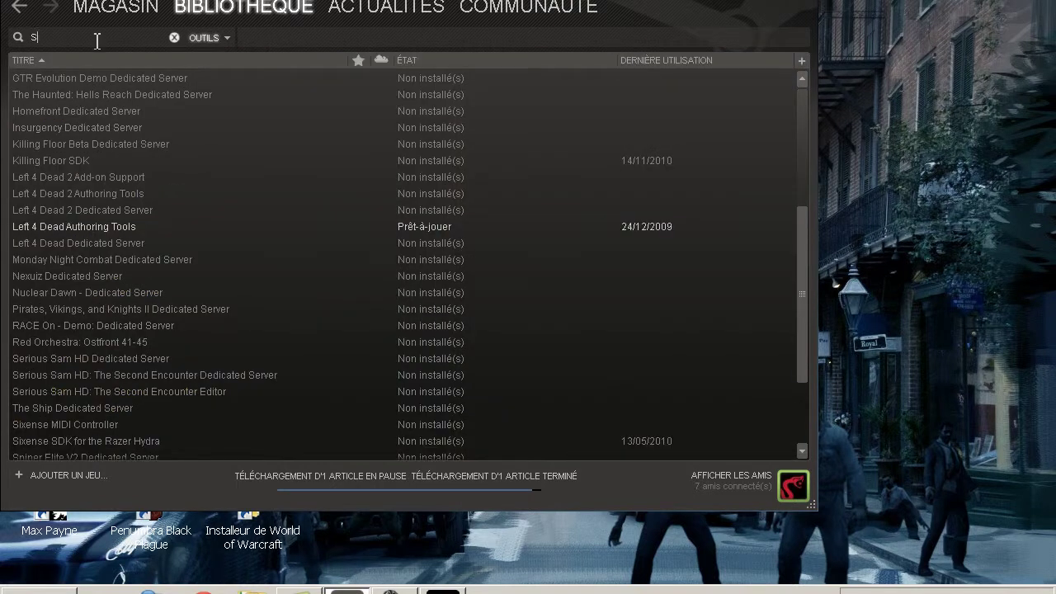
pyautogui.write('ource SDK')
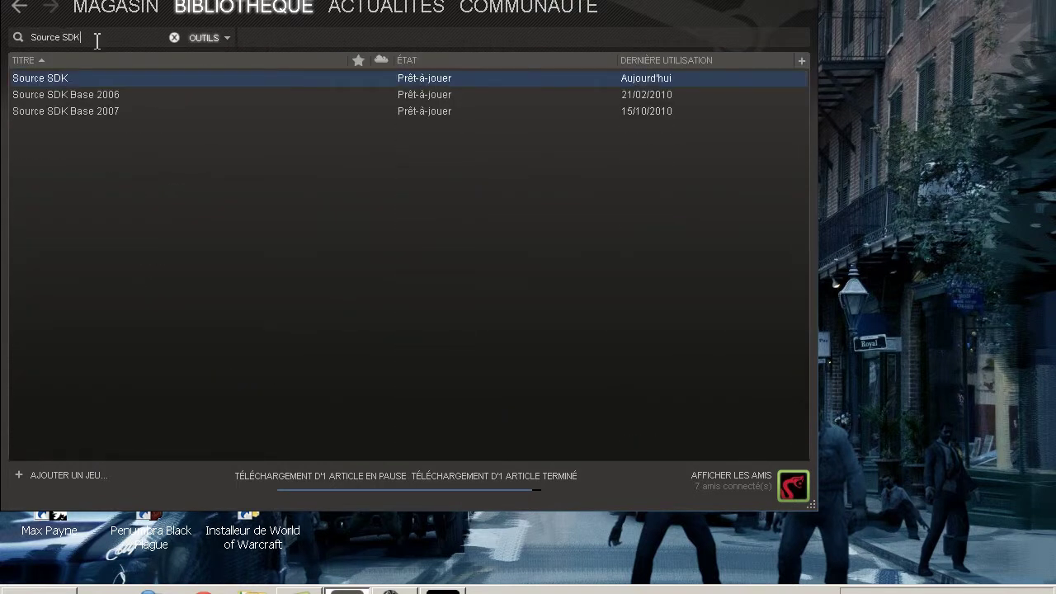
pyautogui.press('Return')
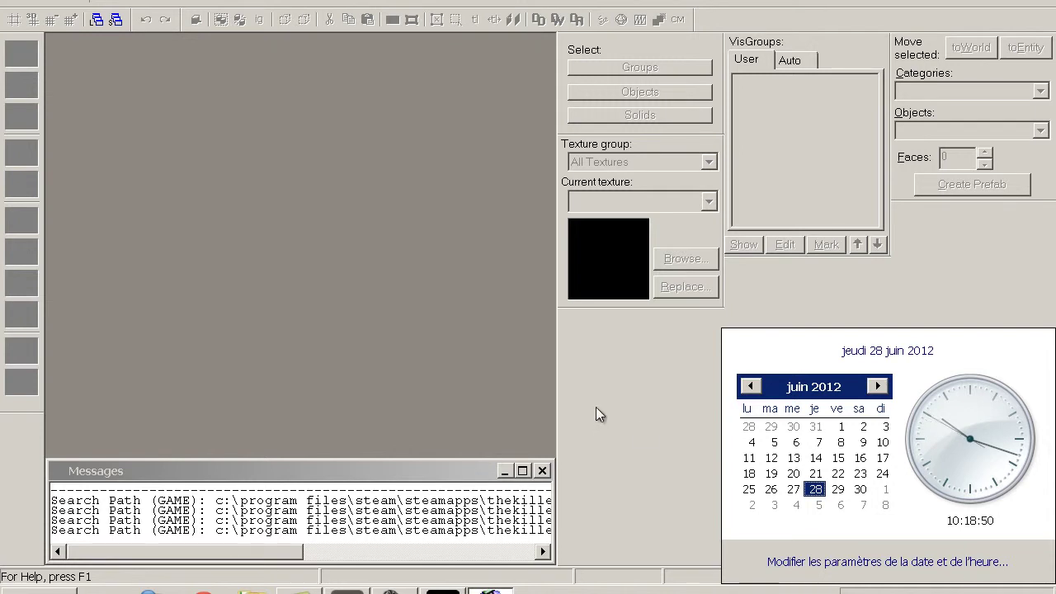
pyautogui.click(637, 397)
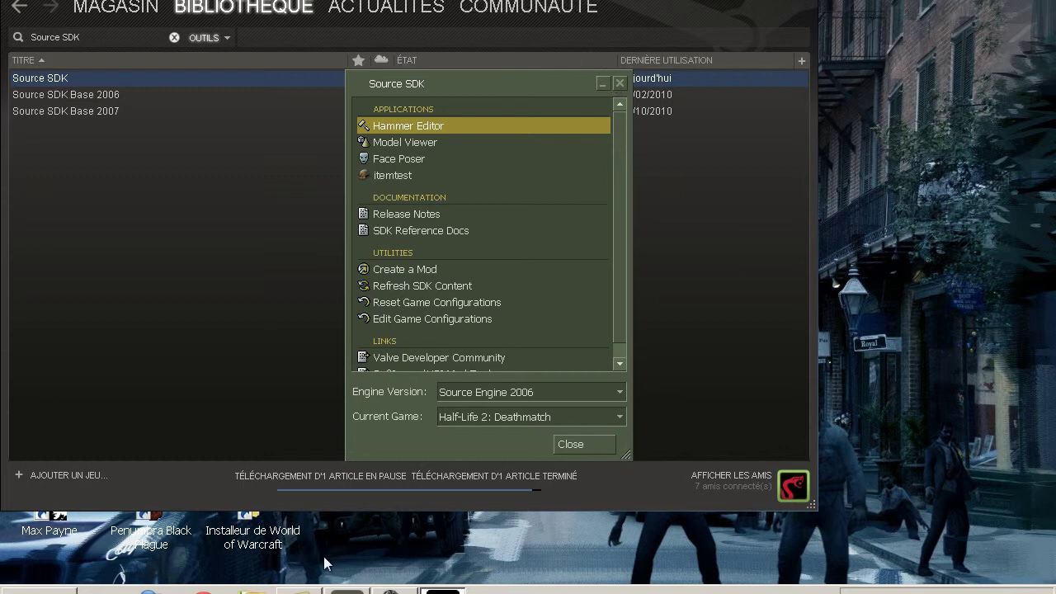
pyautogui.click(338, 532)
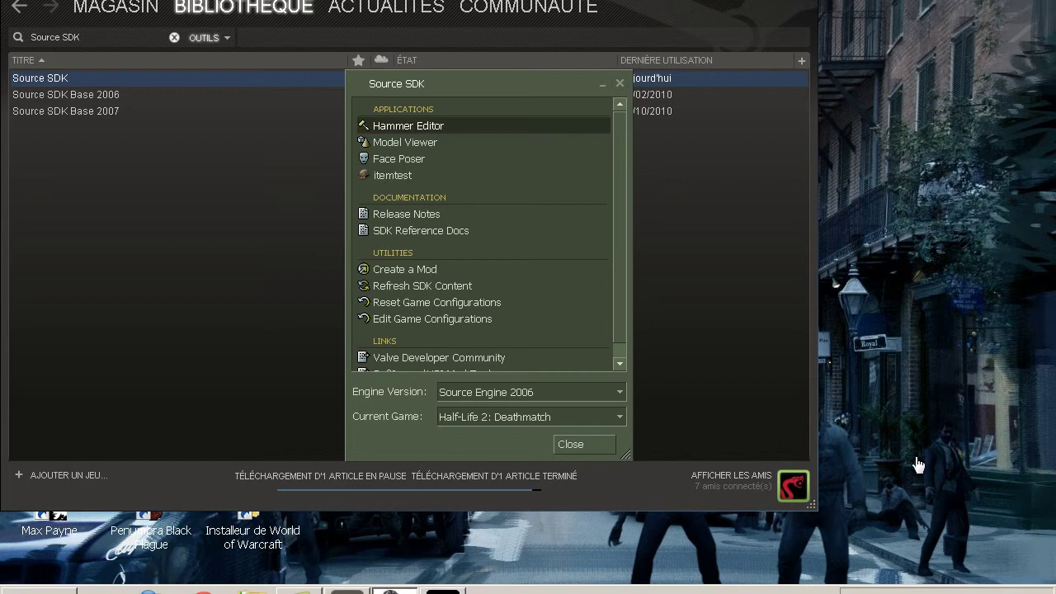